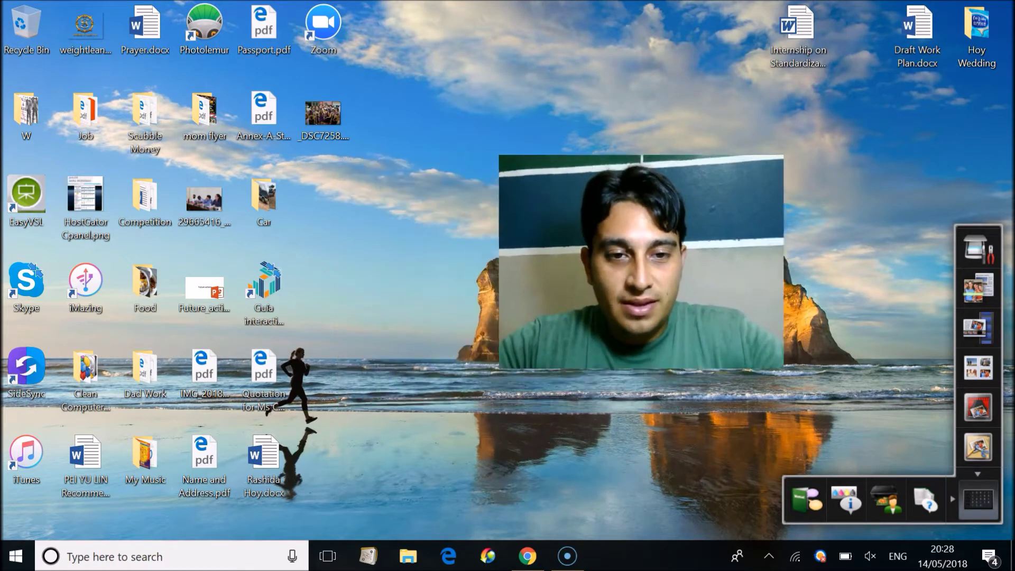
# - Open hellotars.com in Chrome and scroll through the Try it out demos to the Drag and Drop Bot Builder
pyautogui.click(527, 555)
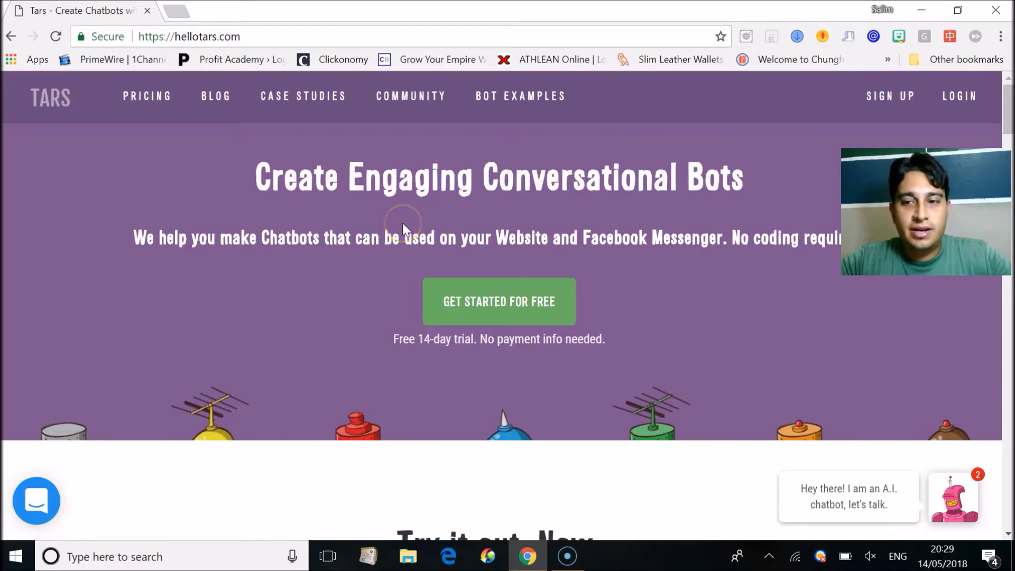
pyautogui.scroll(-9, 402, 223)
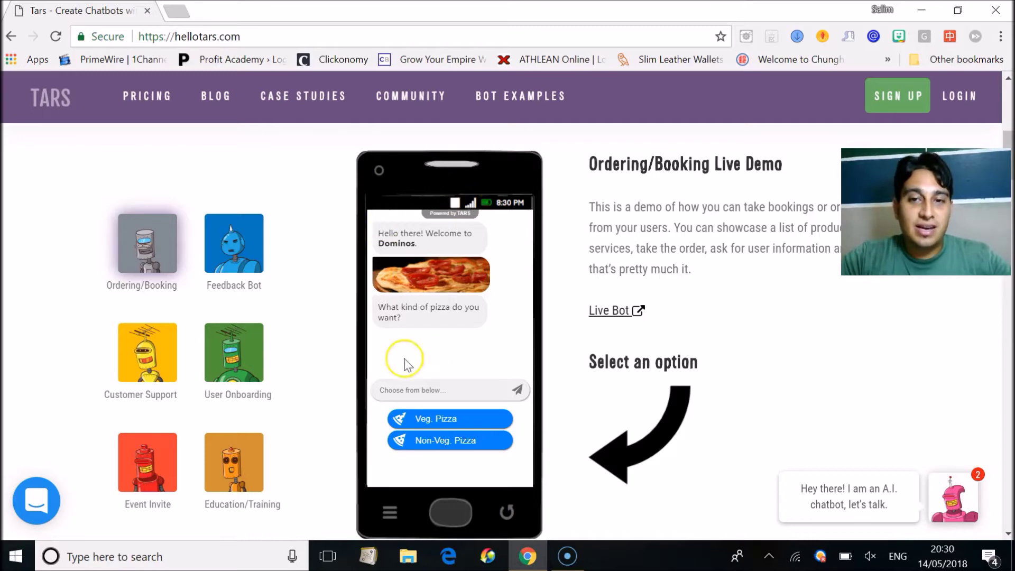
pyautogui.scroll(-5, 356, 362)
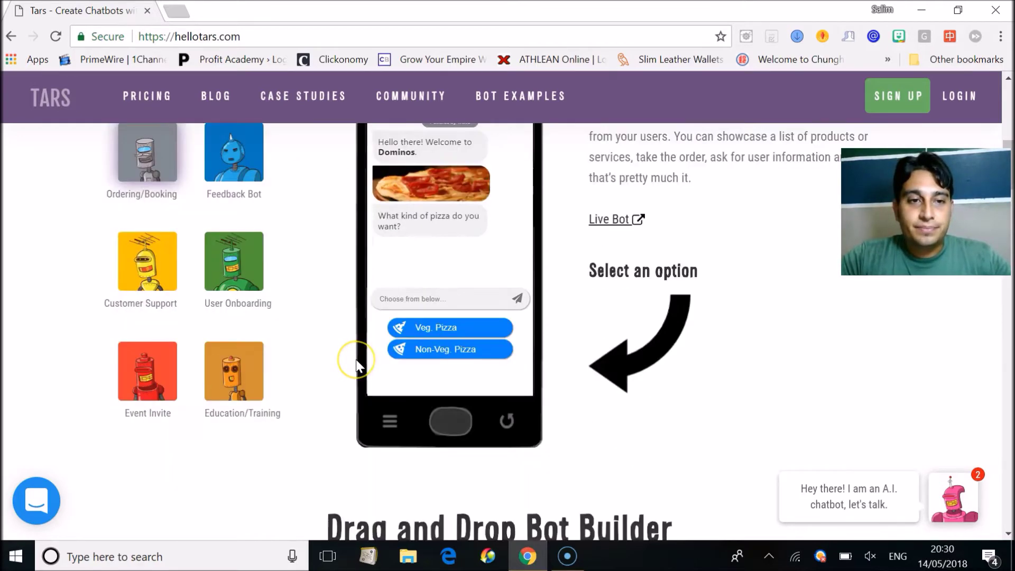
pyautogui.scroll(3, 357, 365)
pyautogui.scroll(3, 356, 365)
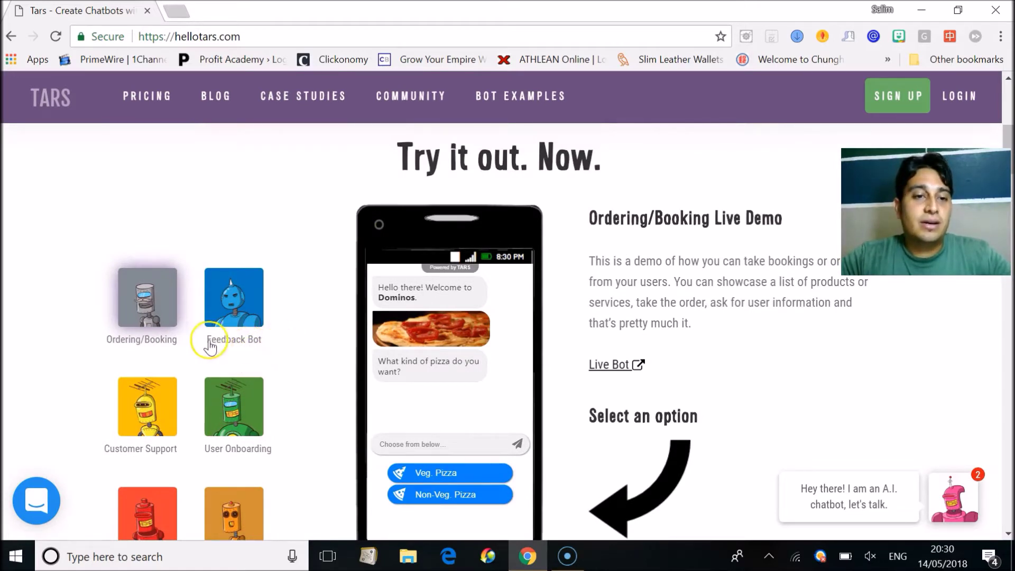
pyautogui.click(231, 341)
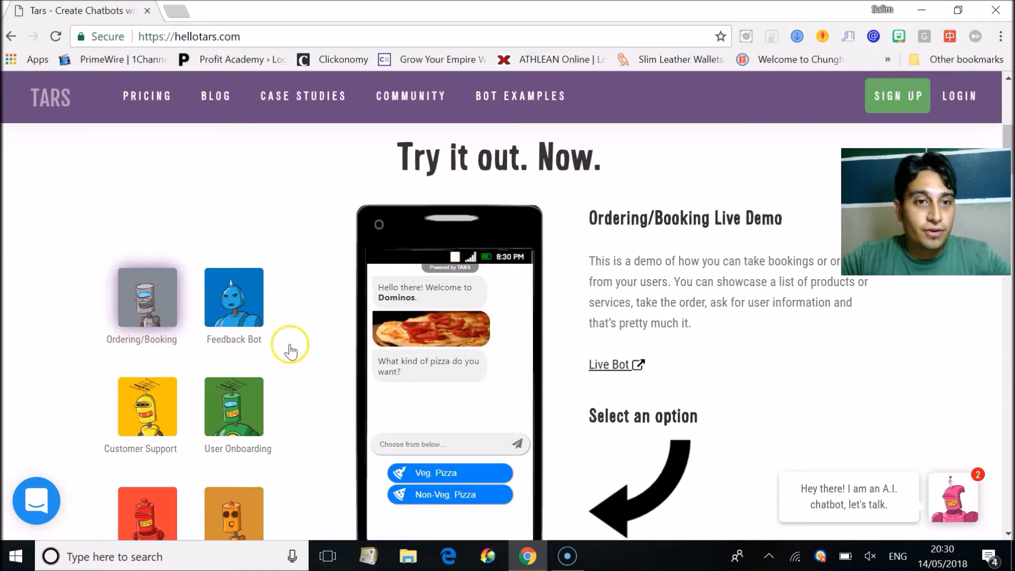
pyautogui.scroll(-3, 307, 352)
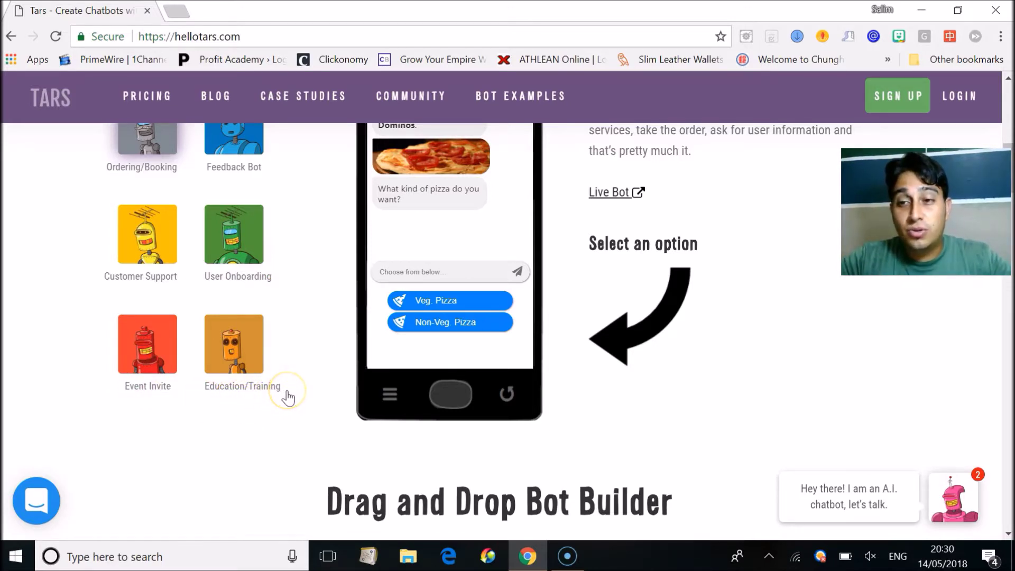
pyautogui.click(311, 388)
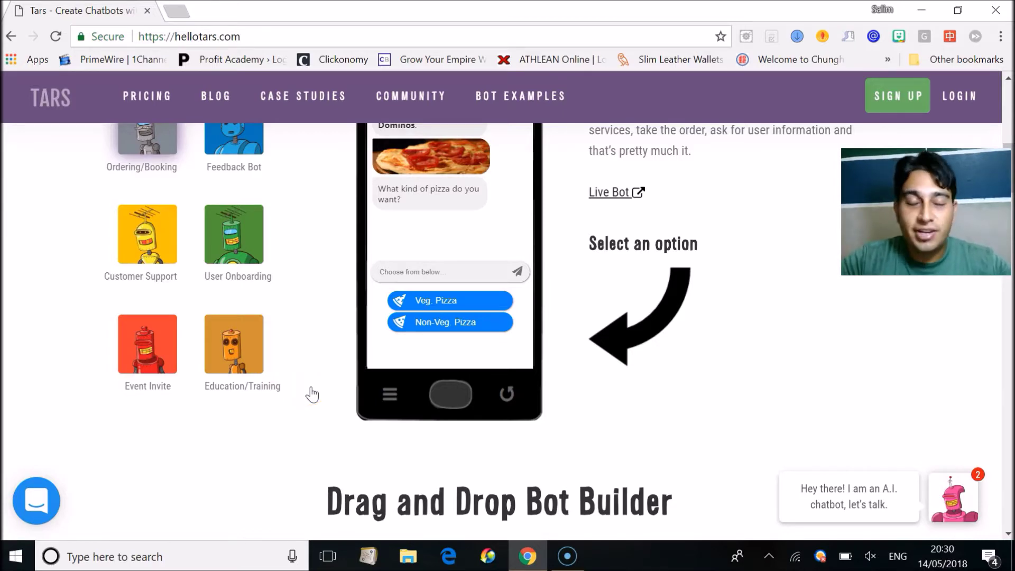
pyautogui.scroll(-7, 334, 383)
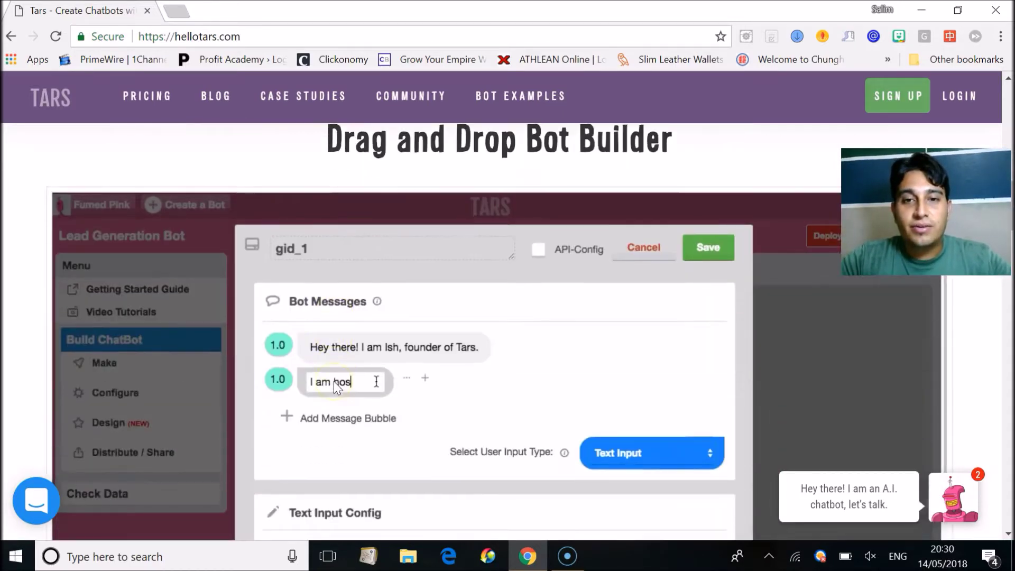
pyautogui.scroll(1, 334, 381)
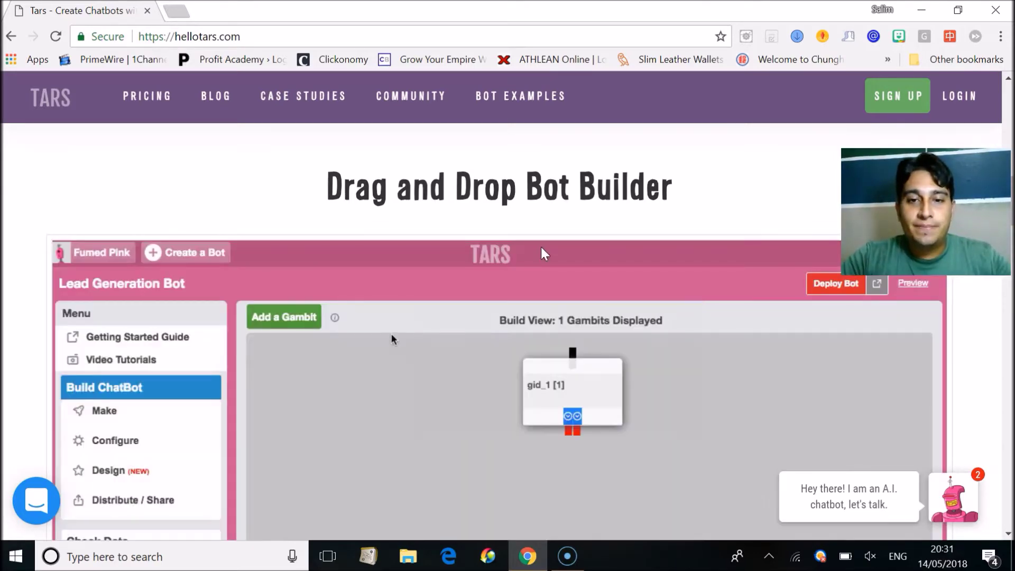
pyautogui.scroll(-3, 544, 254)
pyautogui.scroll(-4, 544, 253)
pyautogui.scroll(5, 543, 267)
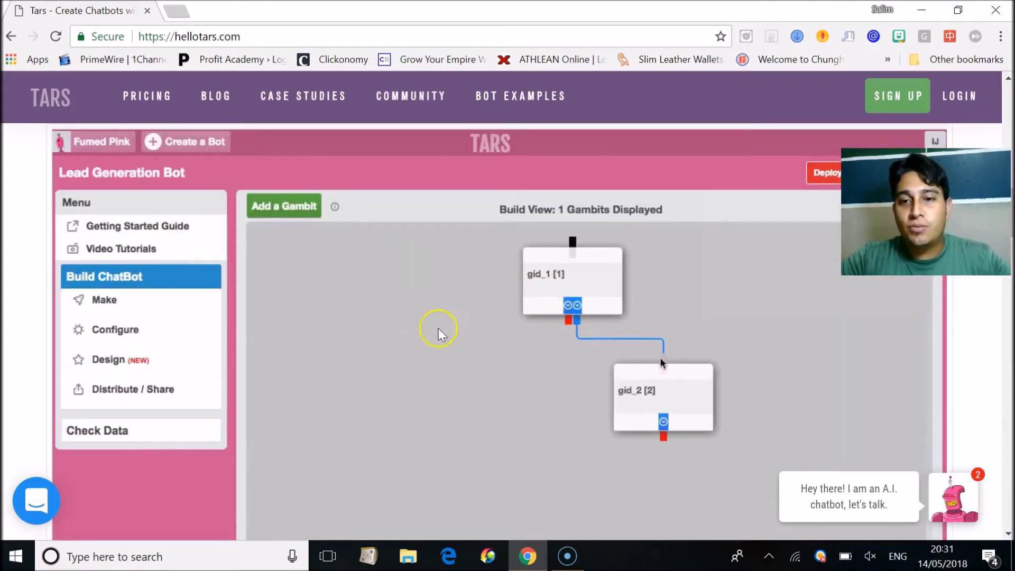
pyautogui.scroll(-2, 479, 311)
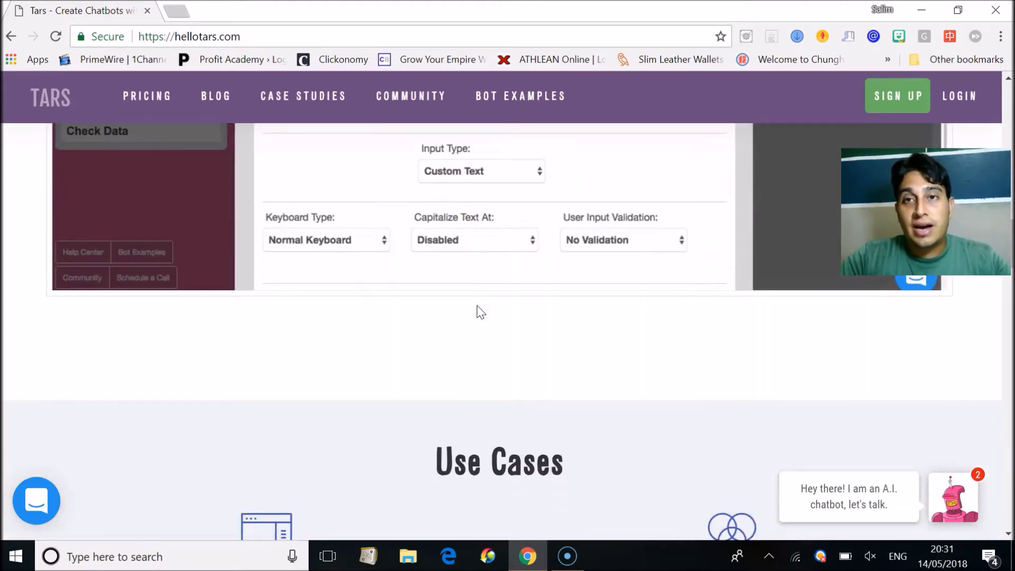
pyautogui.scroll(-4, 477, 305)
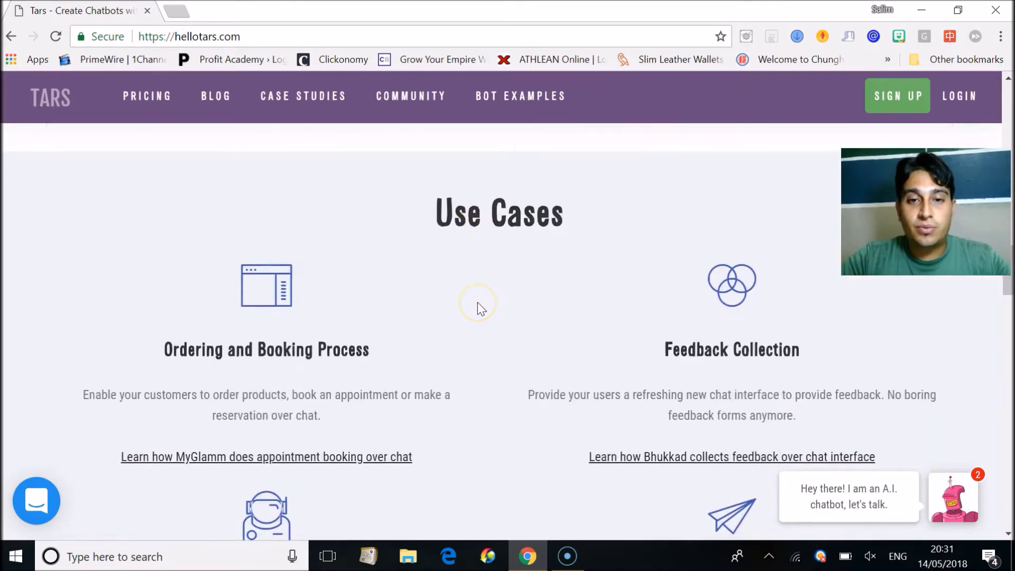
pyautogui.scroll(-5, 478, 303)
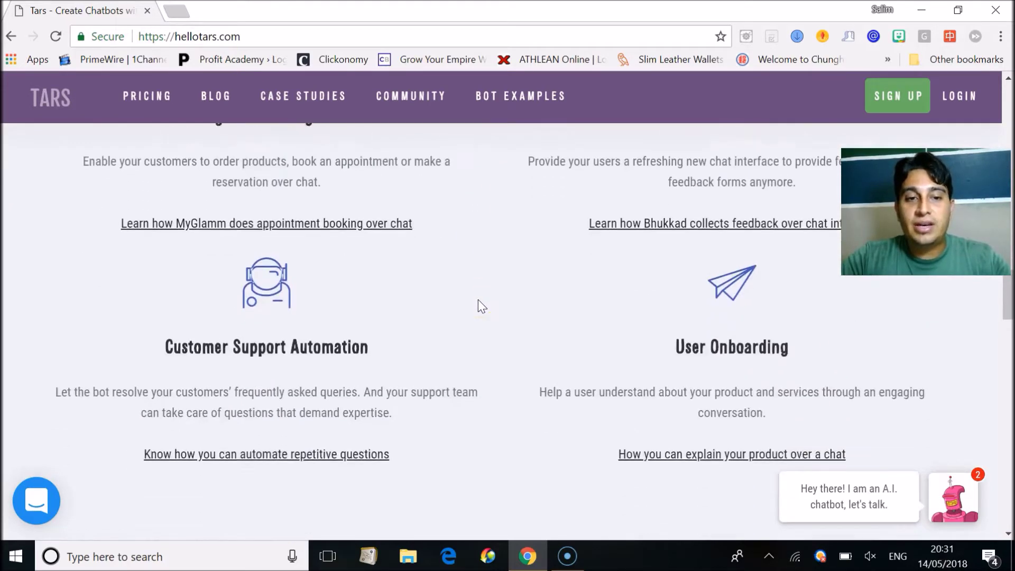
pyautogui.scroll(-10, 478, 299)
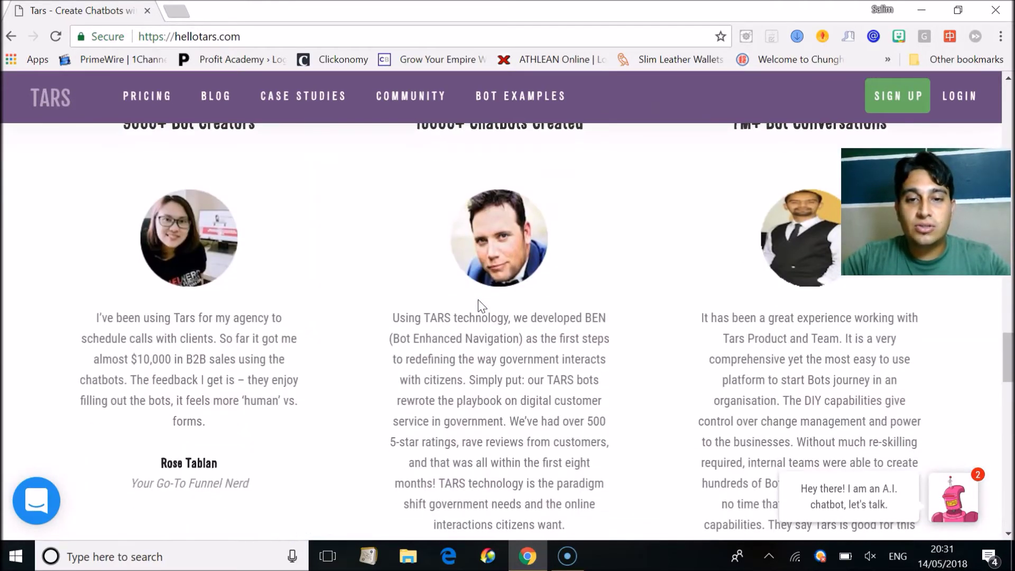
pyautogui.scroll(2, 431, 430)
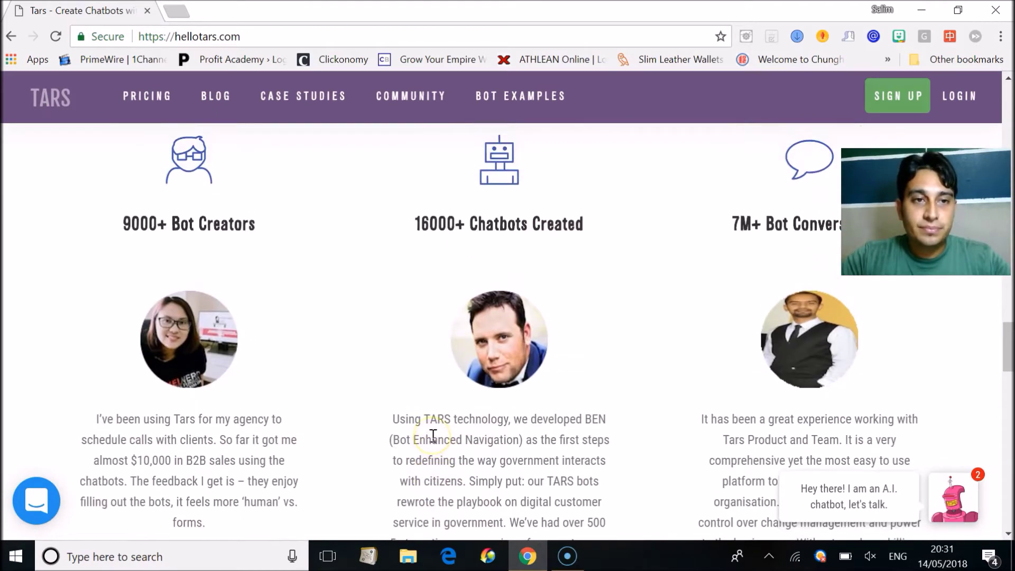
pyautogui.scroll(-4, 433, 435)
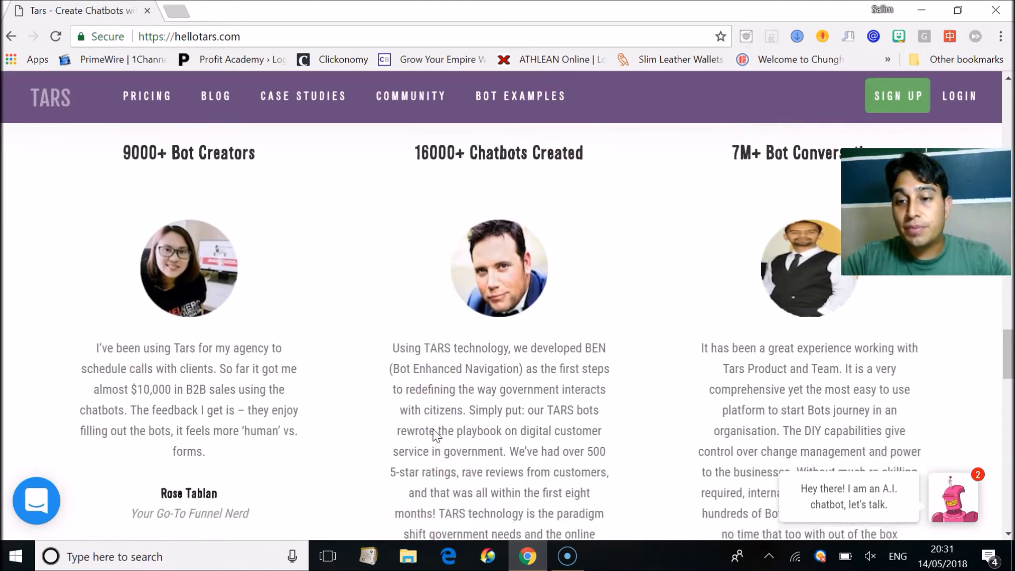
pyautogui.scroll(-8, 433, 434)
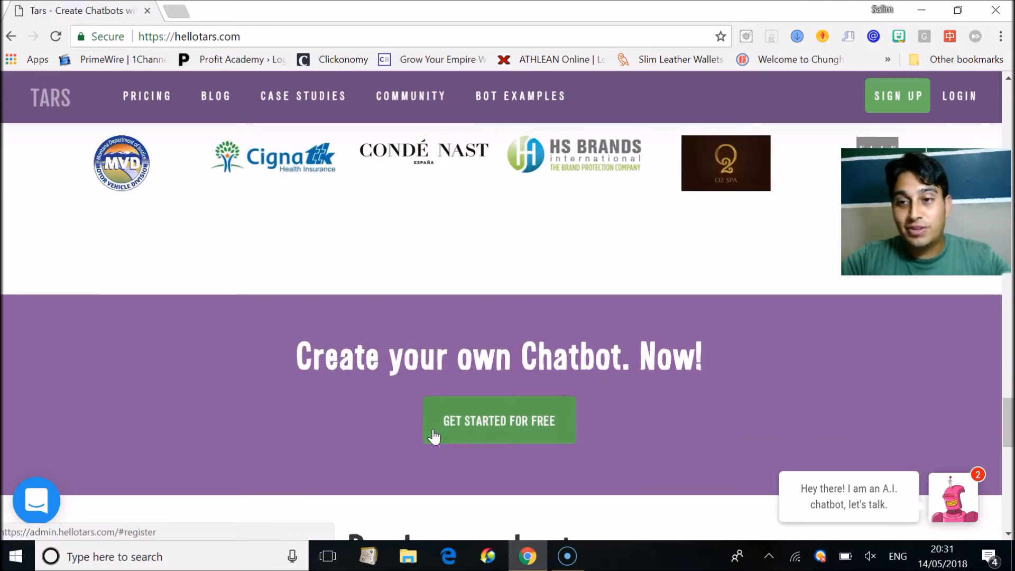
pyautogui.scroll(7, 433, 436)
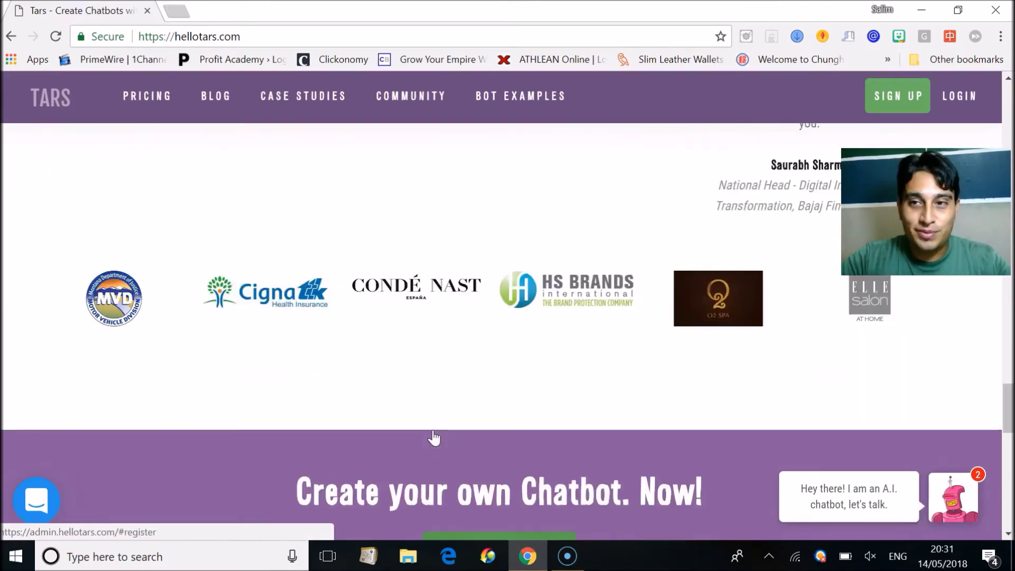
pyautogui.scroll(12, 433, 436)
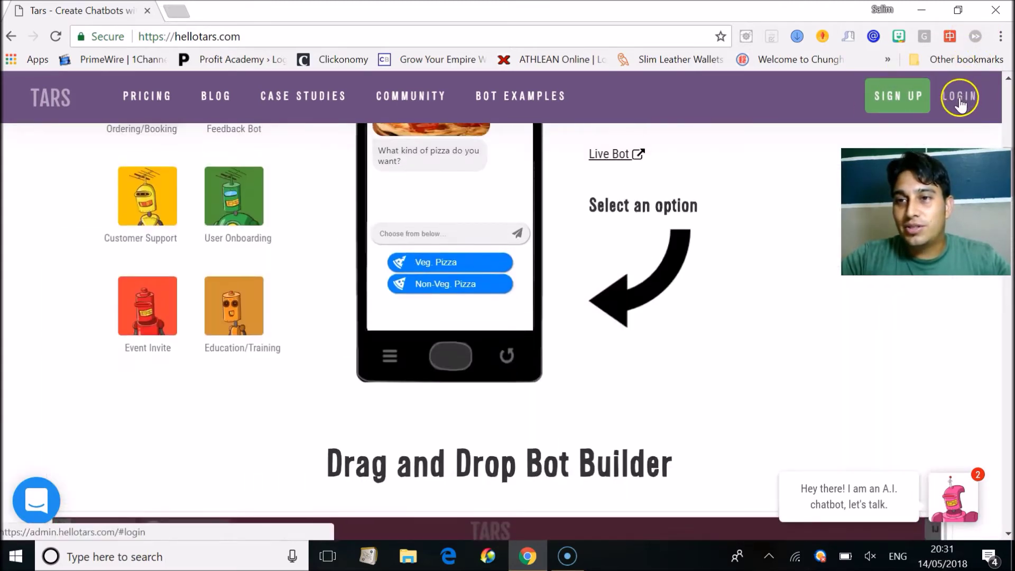
# - Log in to TARS with the account e-mail and password to reach the admin dashboard
pyautogui.click(960, 97)
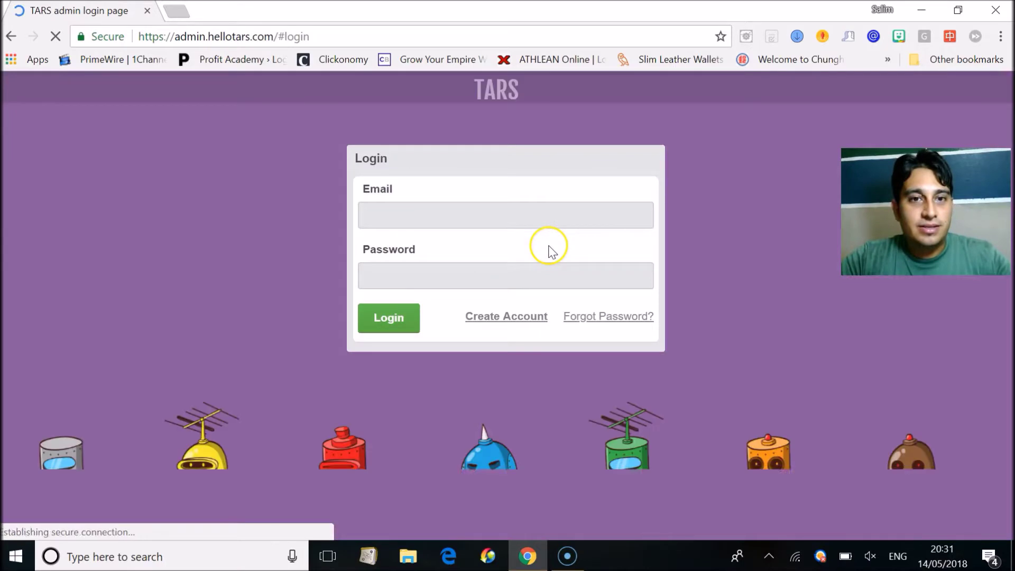
pyautogui.click(448, 208)
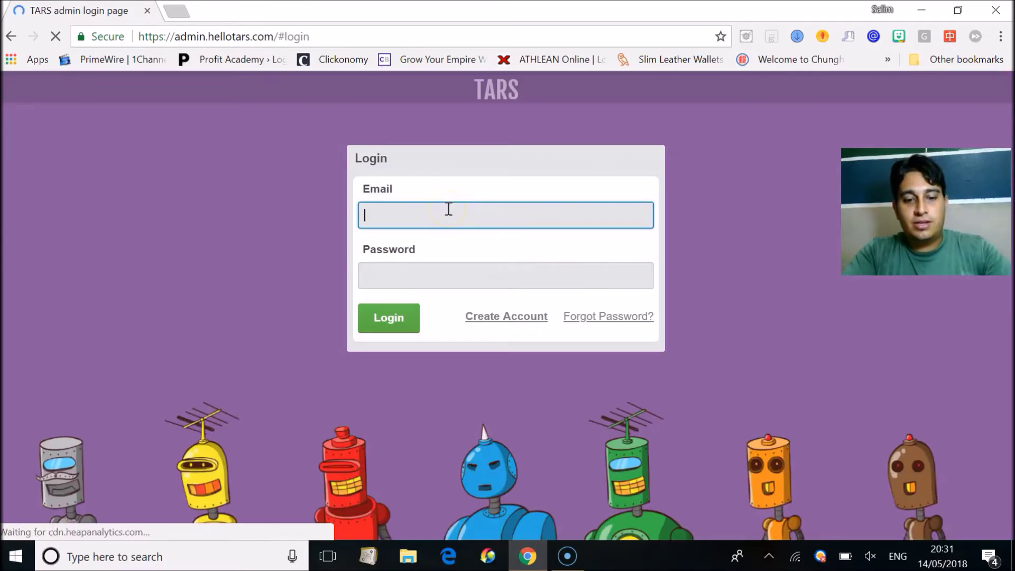
pyautogui.write('salim')
pyautogui.press('Down')
pyautogui.press('Tab')
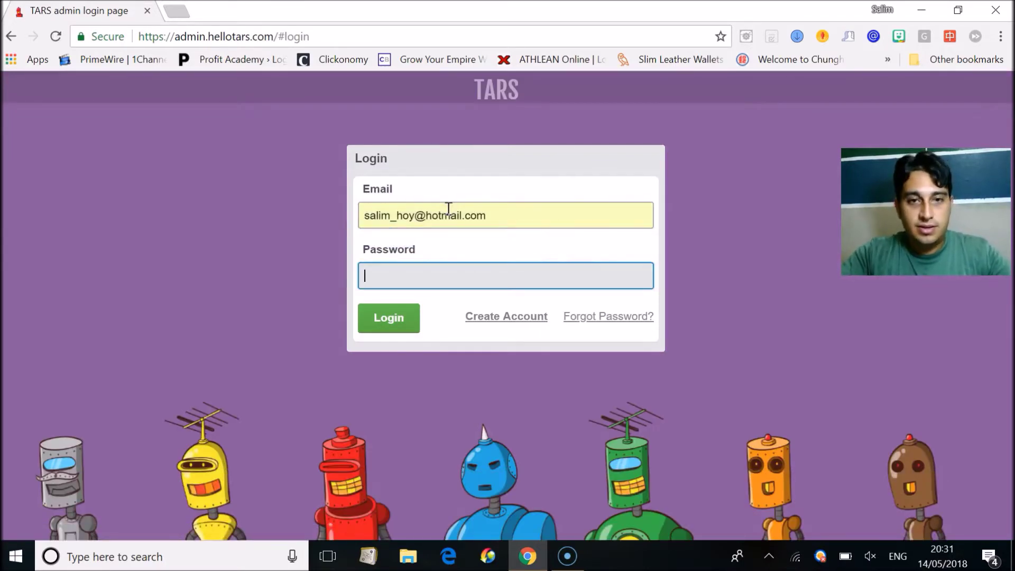
pyautogui.write('•••••')
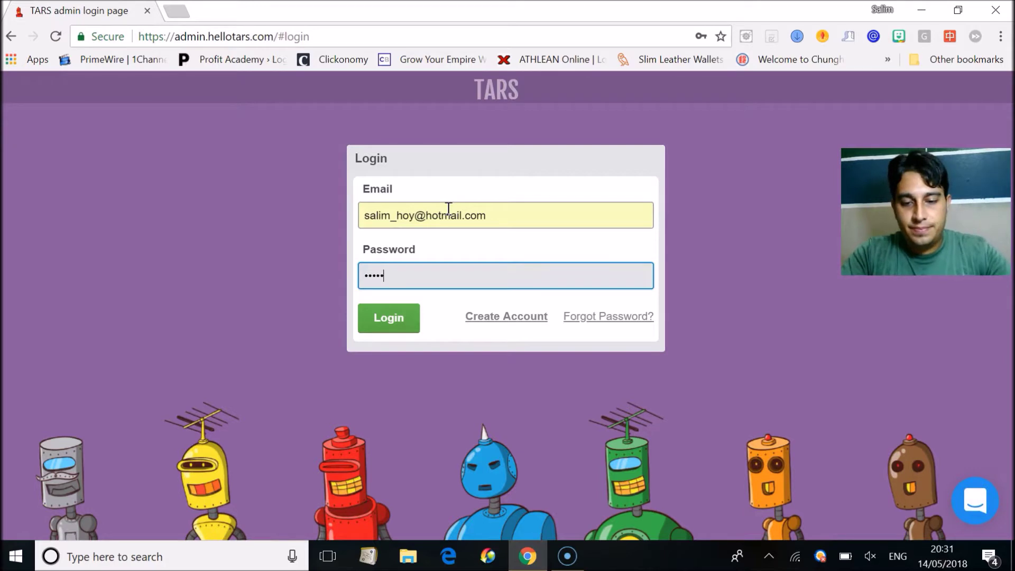
pyautogui.write('•••••••••')
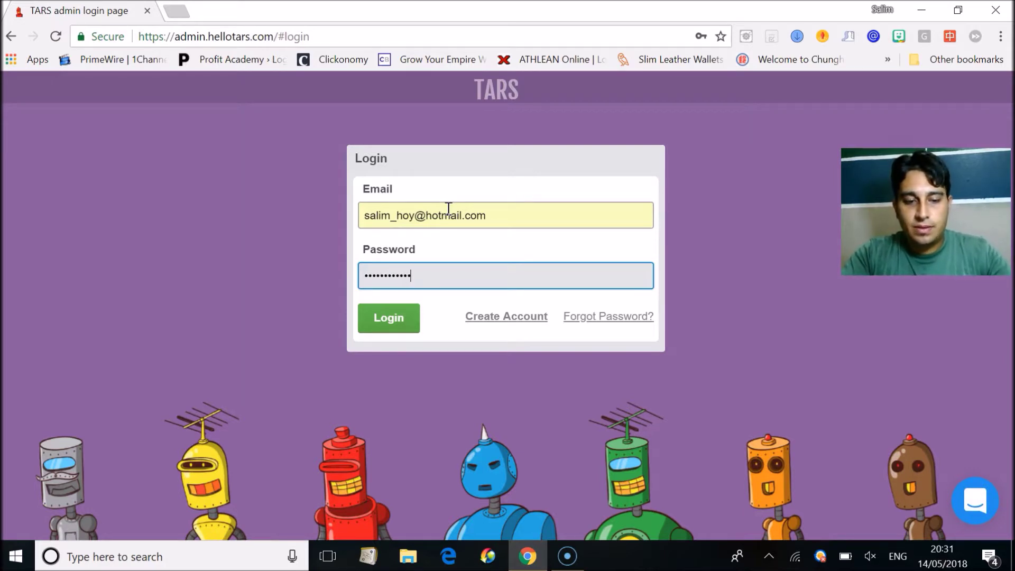
pyautogui.click(387, 316)
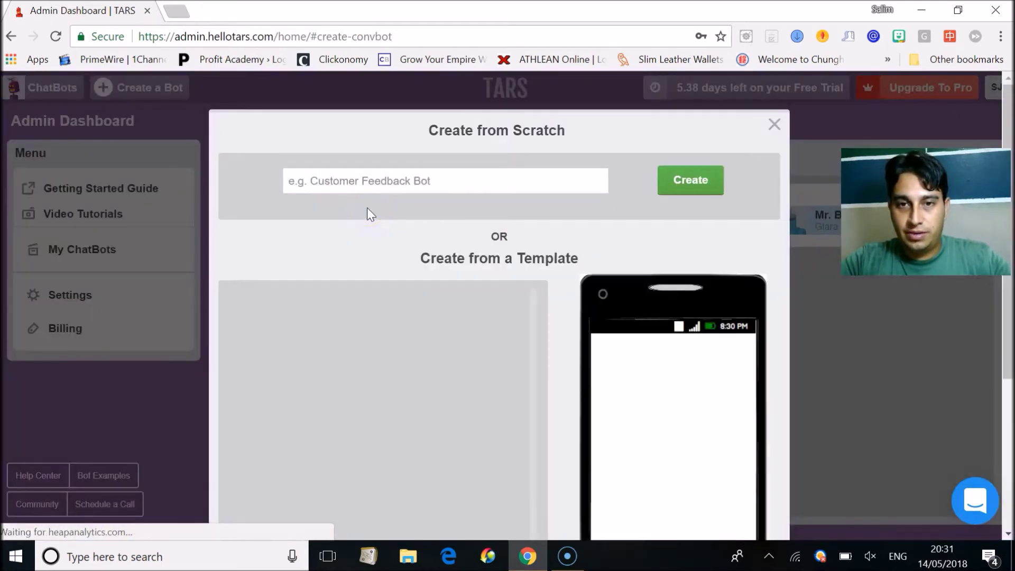
# - Scroll the template list and preview the Food Ordering Bot template
pyautogui.scroll(-2, 430, 355)
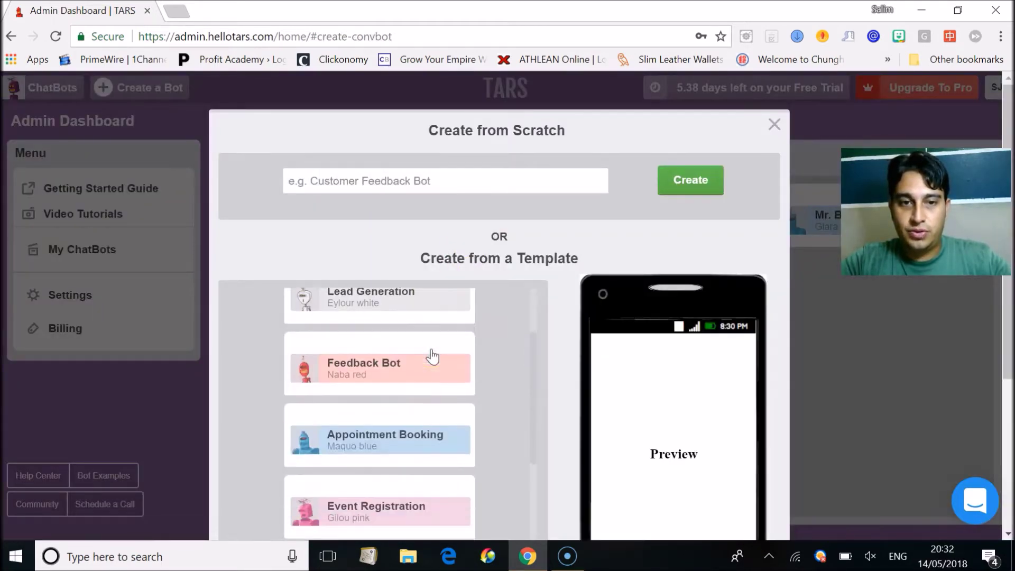
pyautogui.scroll(2, 430, 355)
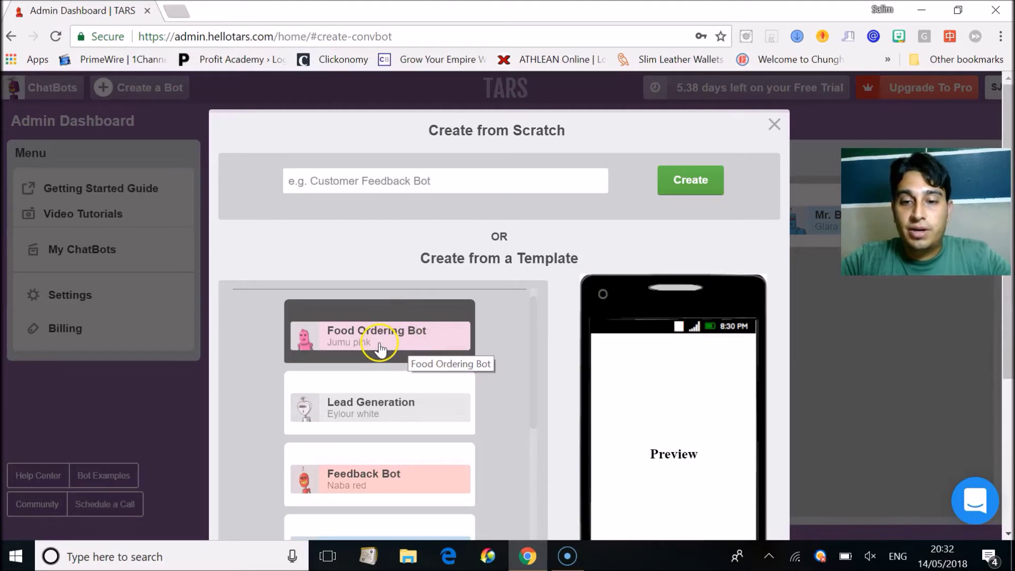
pyautogui.scroll(-1, 545, 362)
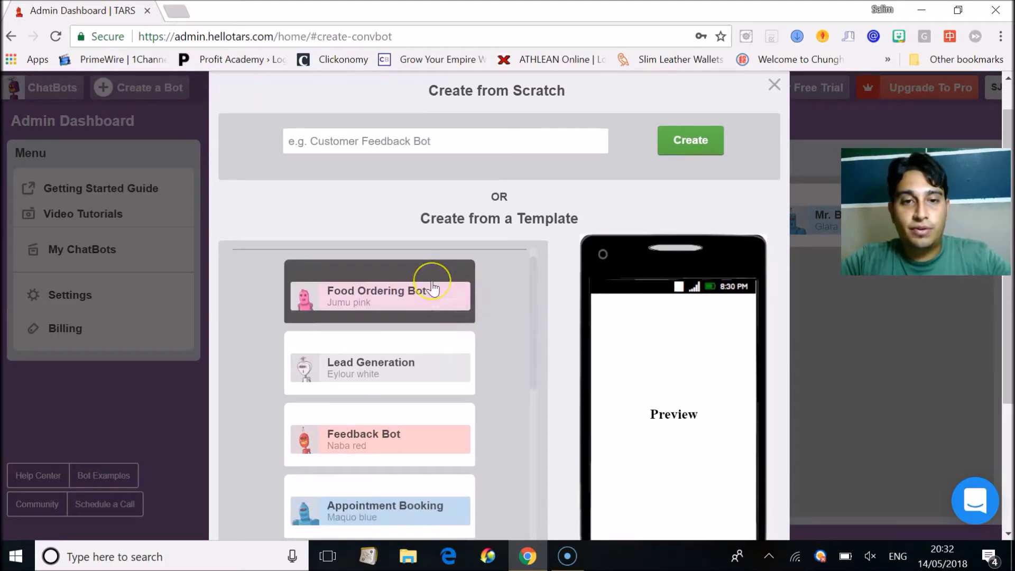
pyautogui.click(432, 288)
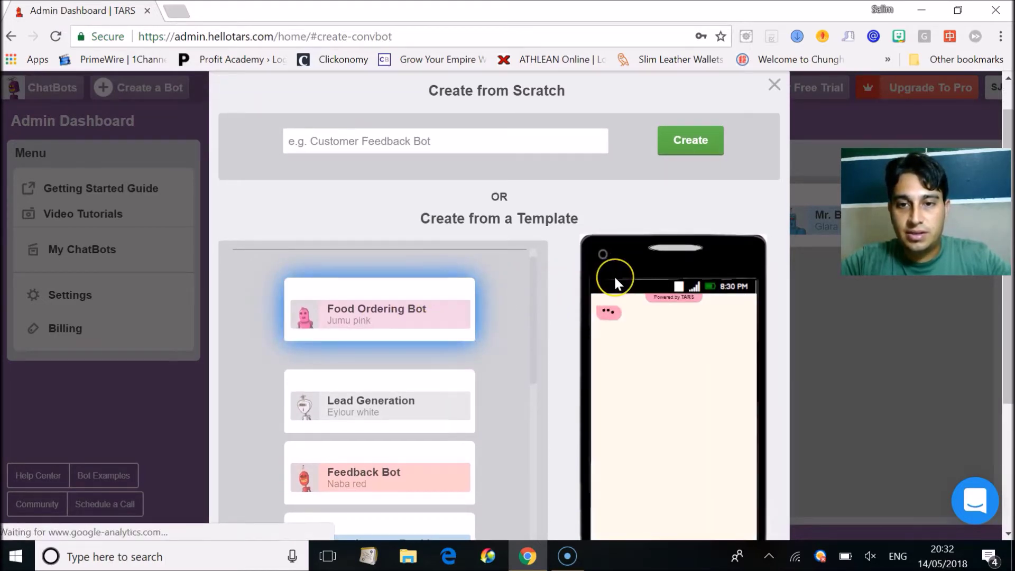
# - Browse the remaining templates, then close the new-bot dialog without creating a bot
pyautogui.scroll(-2, 615, 277)
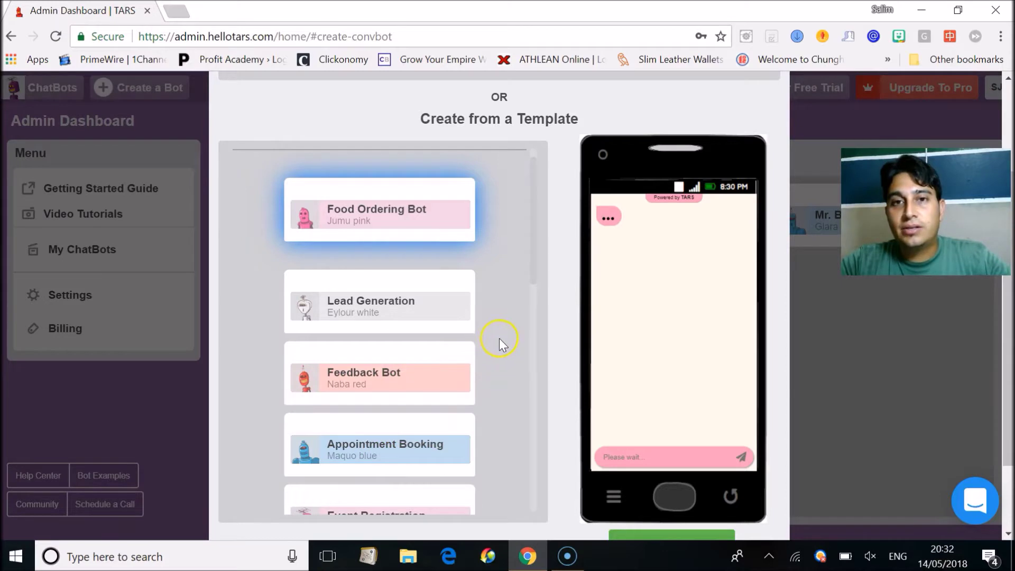
pyautogui.scroll(-4, 499, 337)
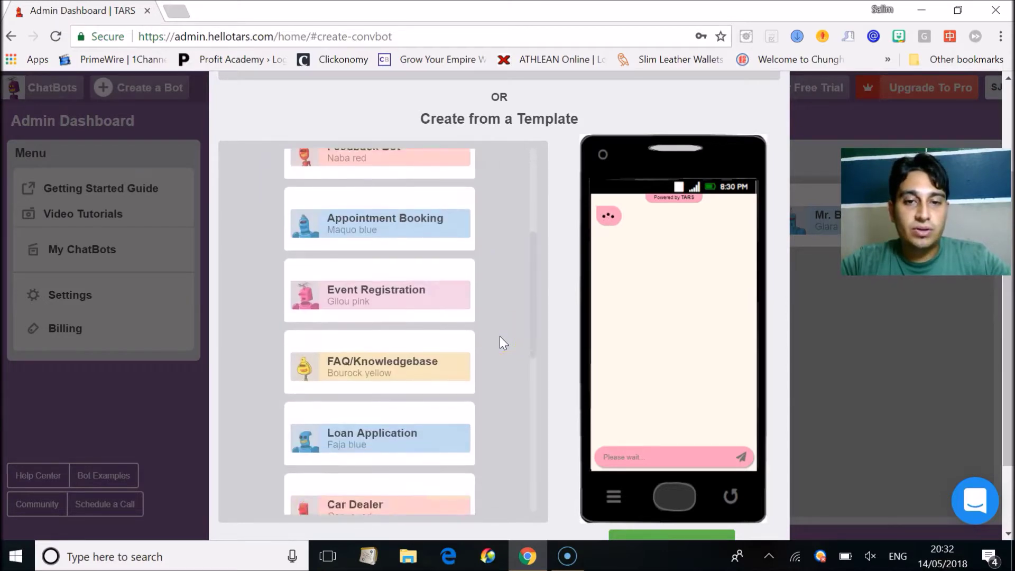
pyautogui.scroll(-4, 499, 336)
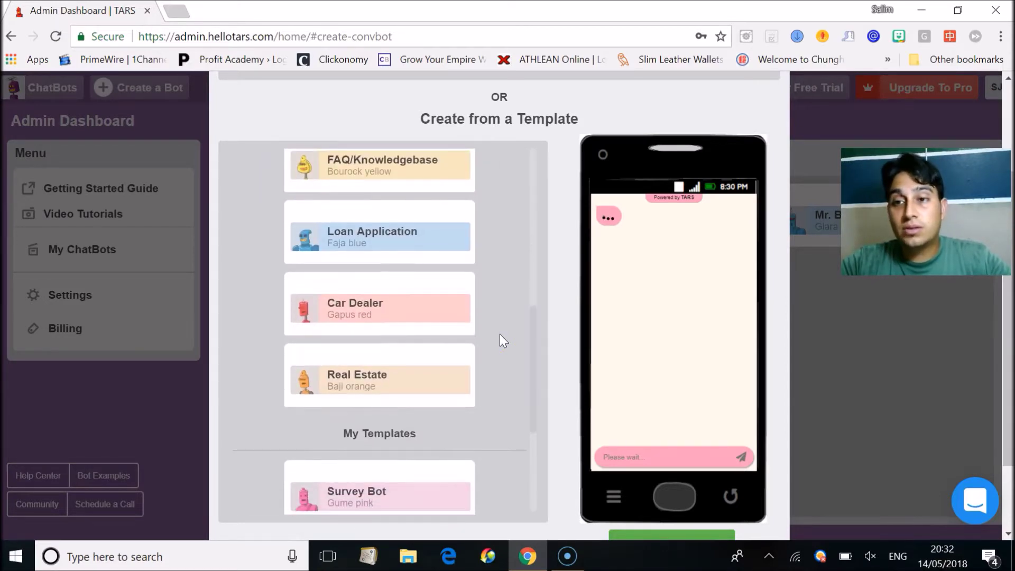
pyautogui.scroll(3, 499, 338)
pyautogui.scroll(6, 499, 338)
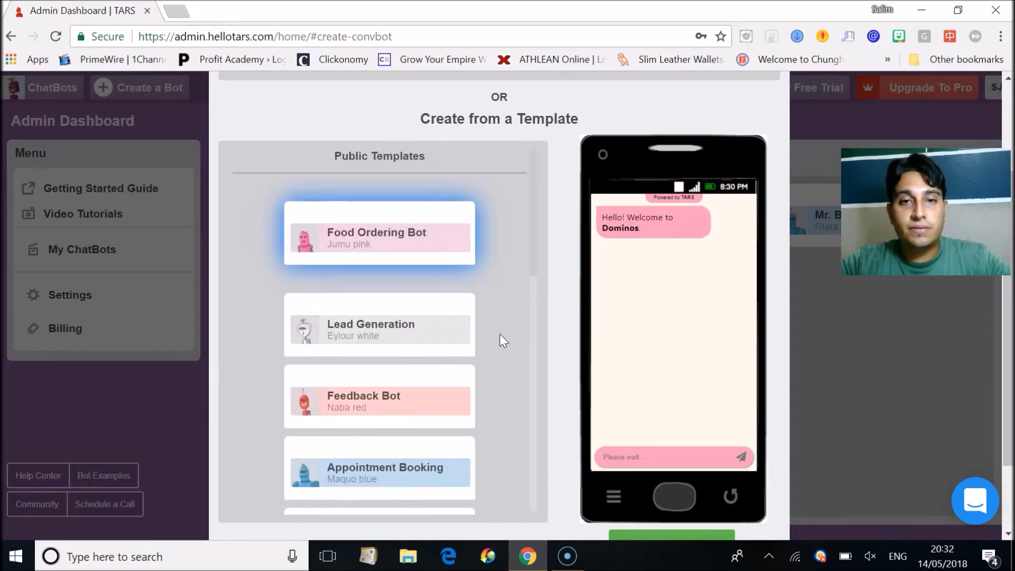
pyautogui.scroll(3, 552, 113)
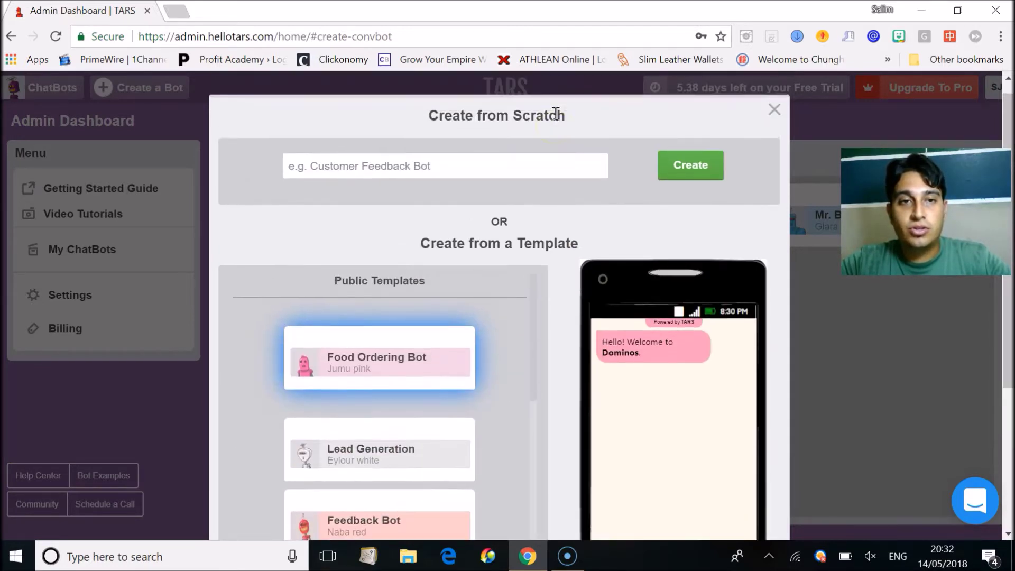
pyautogui.click(471, 181)
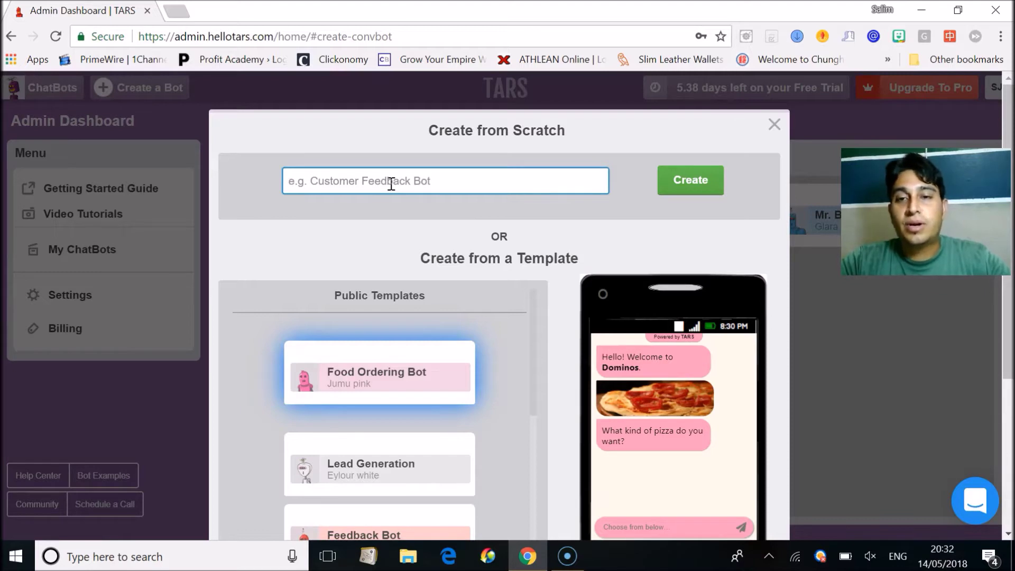
pyautogui.click(775, 126)
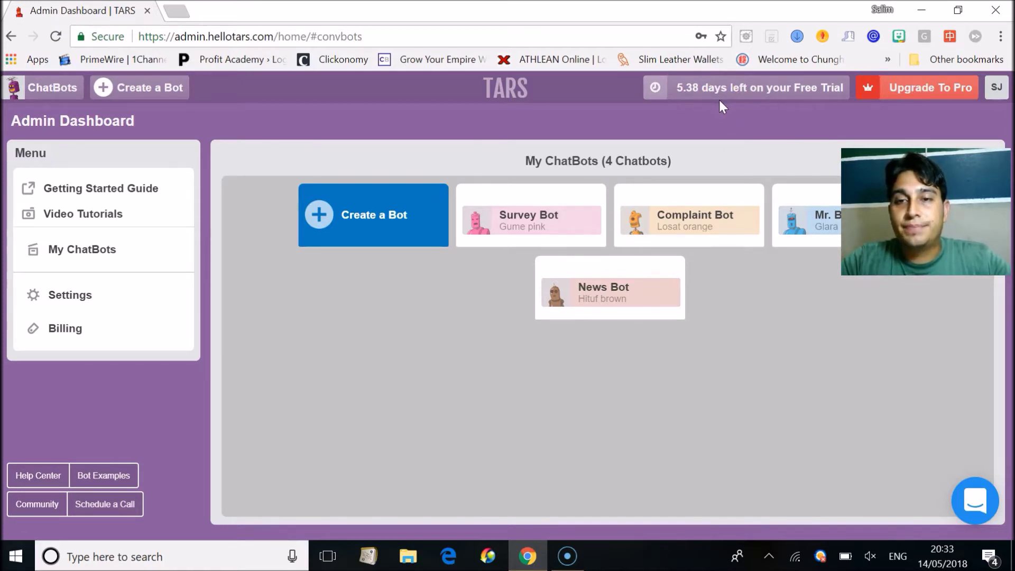
# - Open the Getting Started Guide in a new tab and return to the Admin Dashboard tab
pyautogui.click(652, 90)
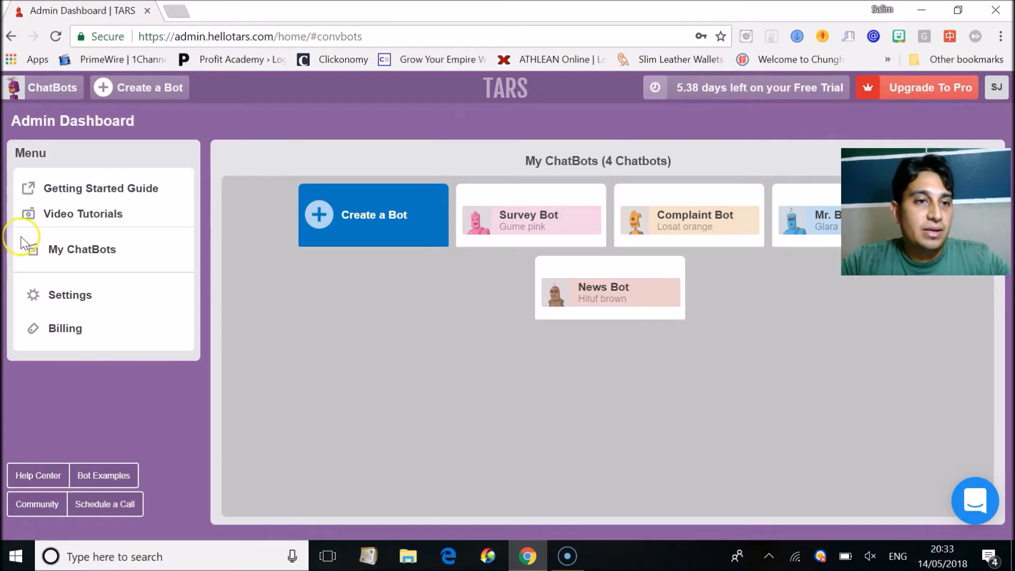
pyautogui.click(90, 193)
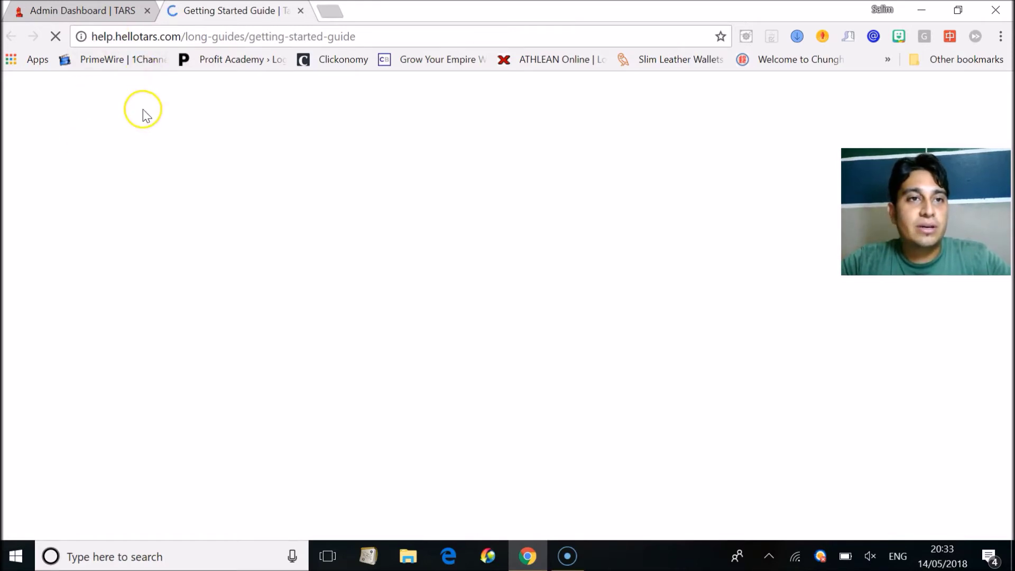
pyautogui.click(79, 11)
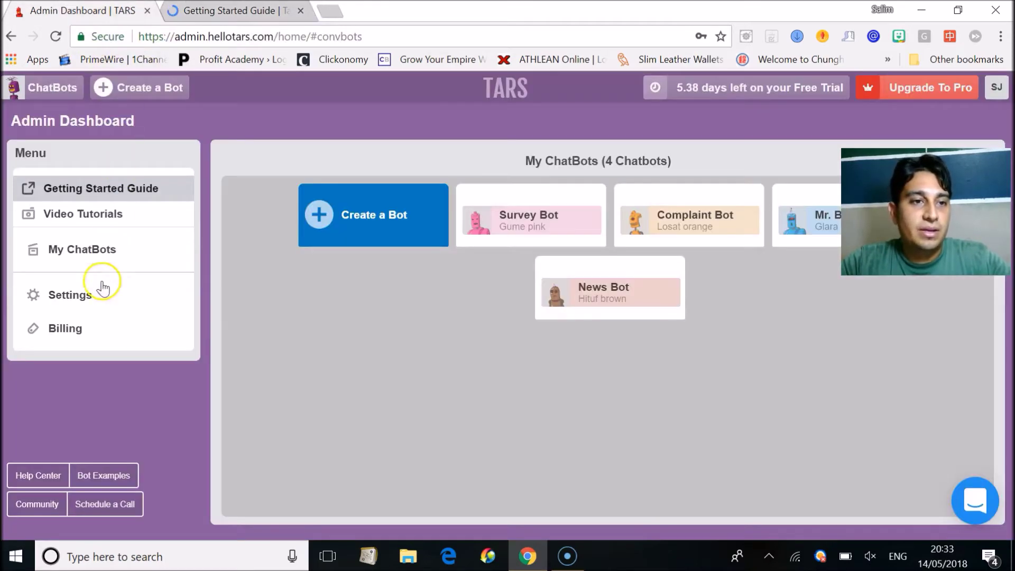
# - Play the Video Tutorials, pause the video, and close the tutorial window
pyautogui.click(77, 219)
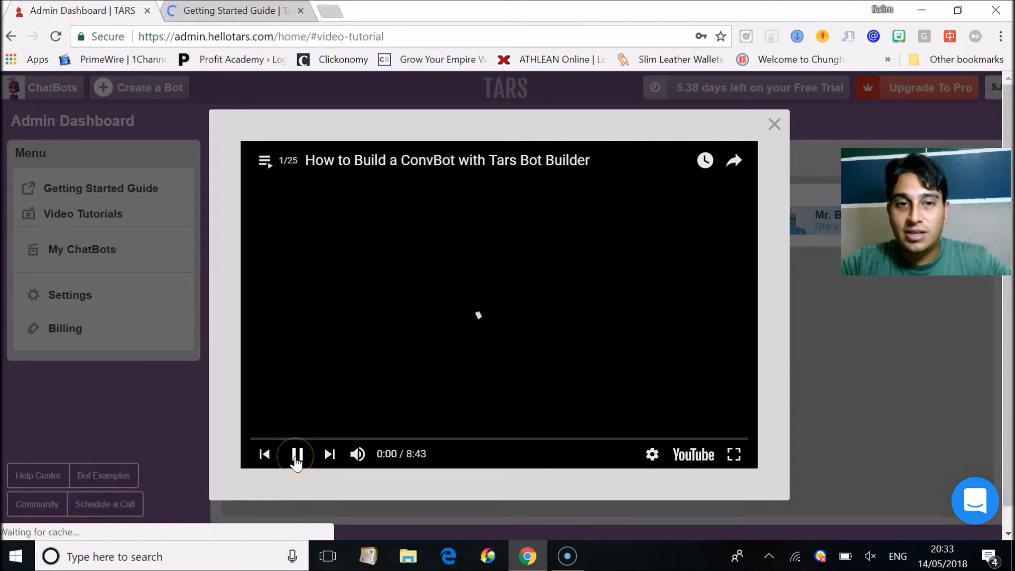
pyautogui.click(496, 167)
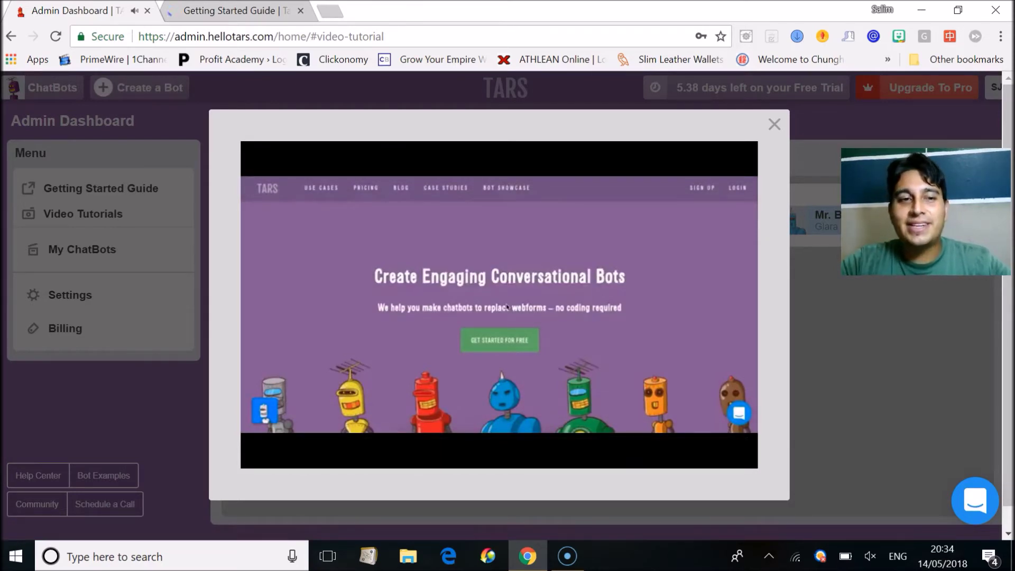
pyautogui.click(773, 123)
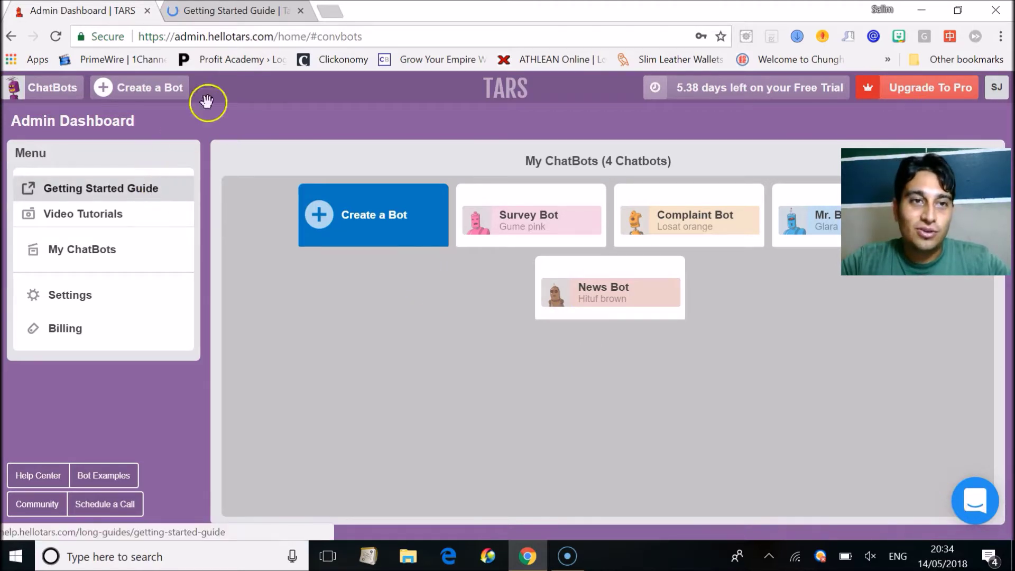
# - Read through the Getting Started Guide on gambits, input types and validators, then close its tab
pyautogui.click(237, 11)
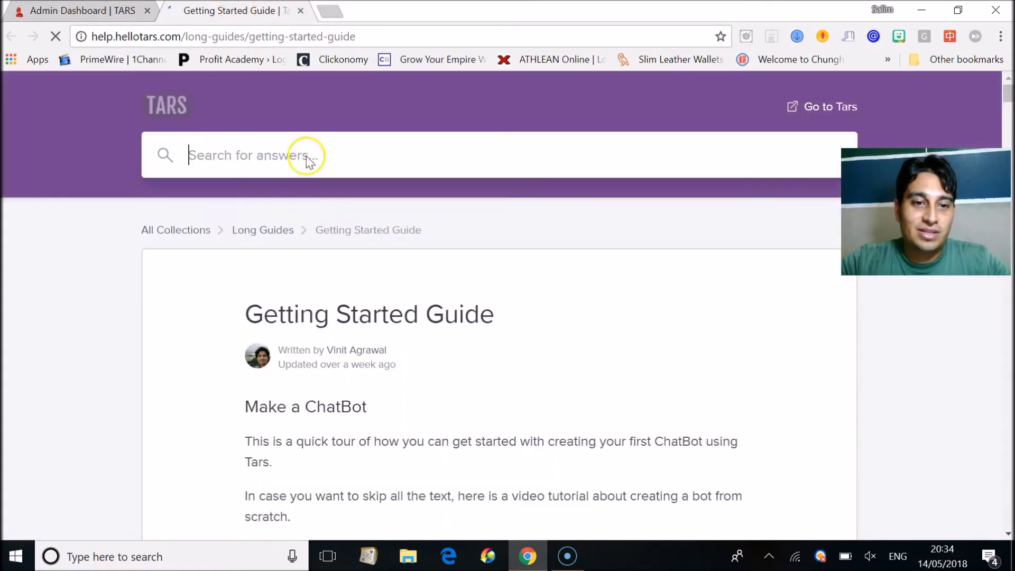
pyautogui.scroll(-3, 486, 369)
pyautogui.scroll(-1, 486, 369)
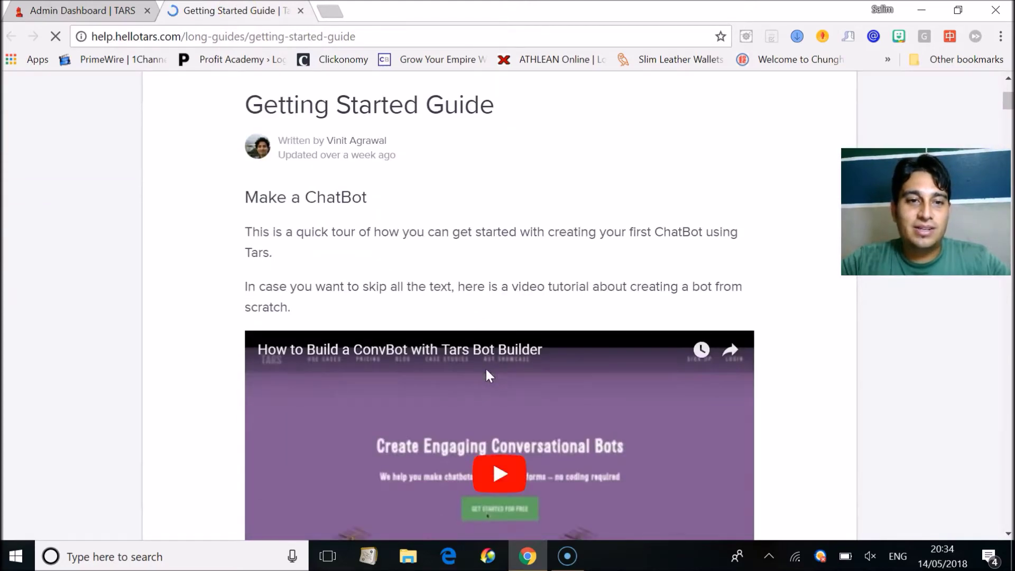
pyautogui.scroll(-3, 494, 250)
pyautogui.scroll(-7, 494, 251)
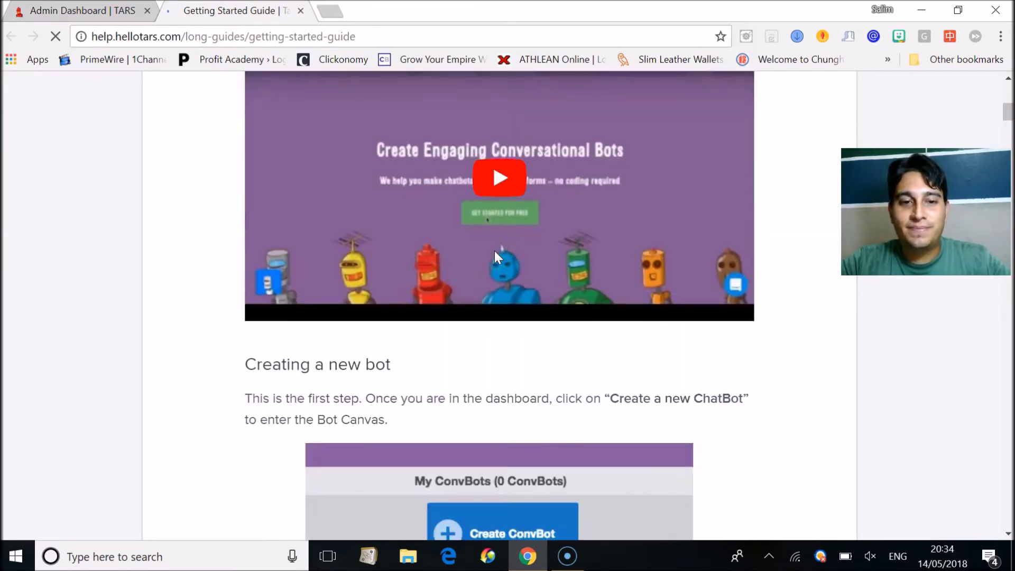
pyautogui.scroll(-5, 487, 267)
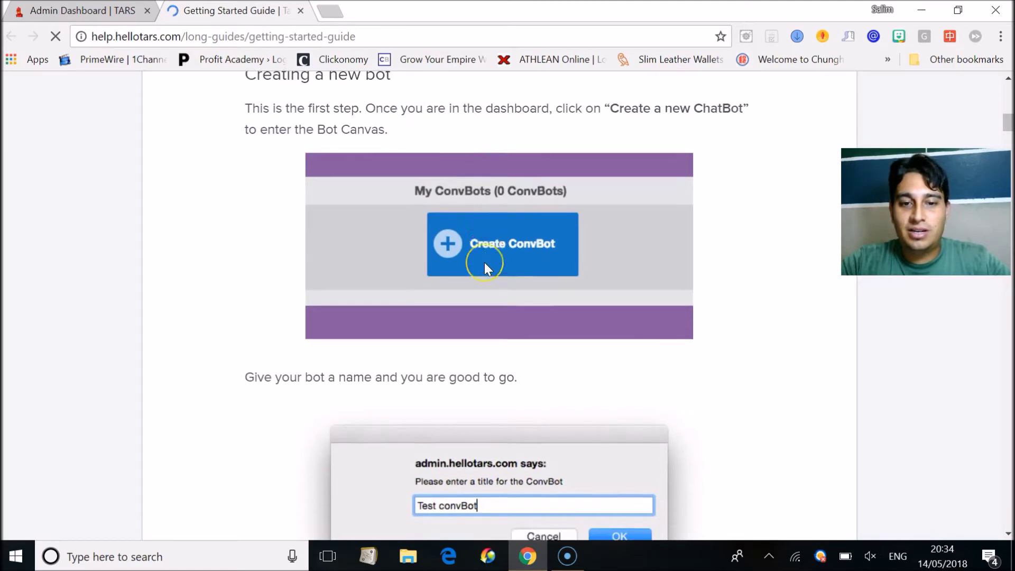
pyautogui.scroll(-6, 484, 263)
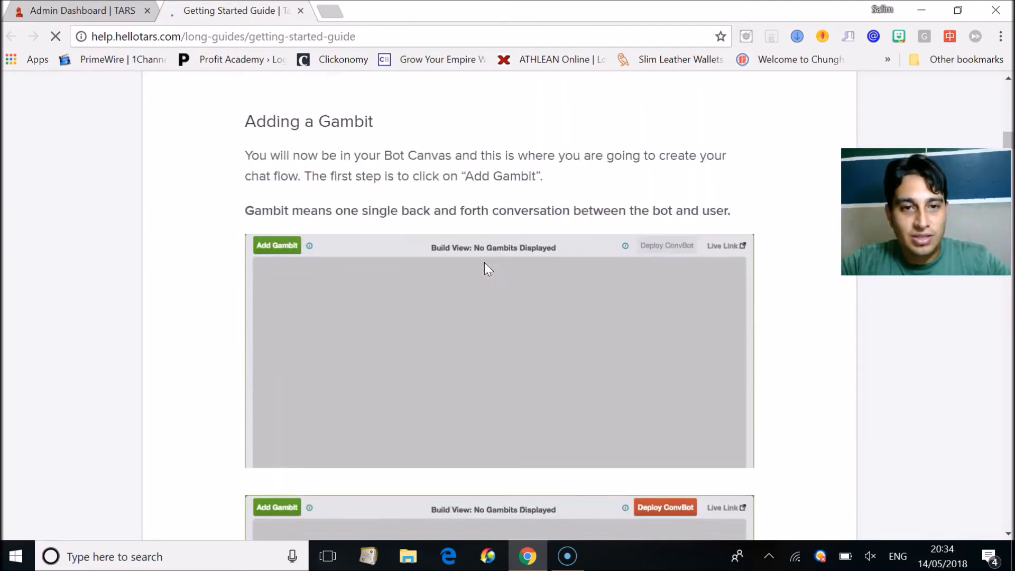
pyautogui.scroll(-5, 484, 262)
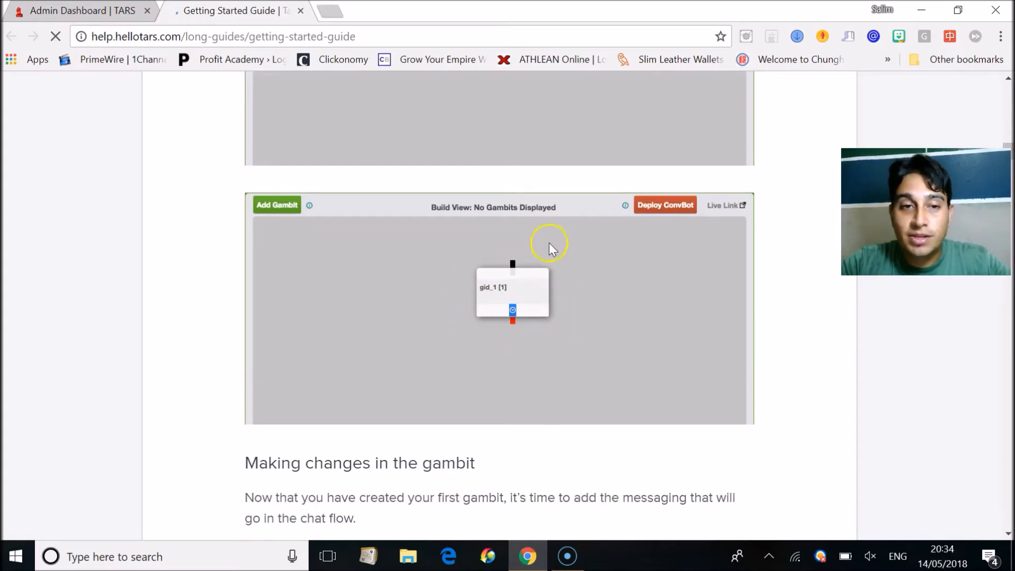
pyautogui.scroll(-7, 445, 324)
pyautogui.scroll(-6, 445, 325)
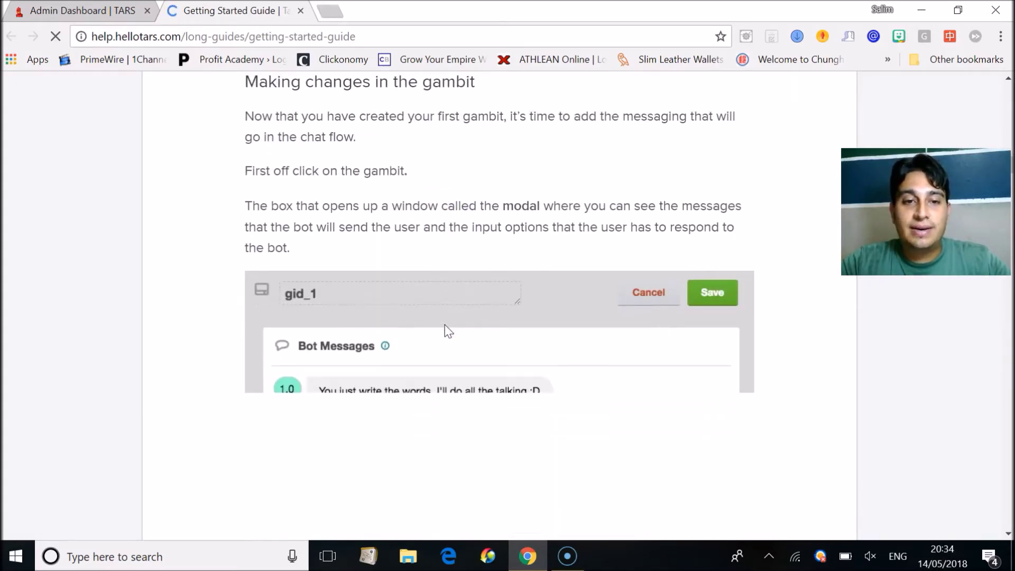
pyautogui.scroll(-15, 445, 324)
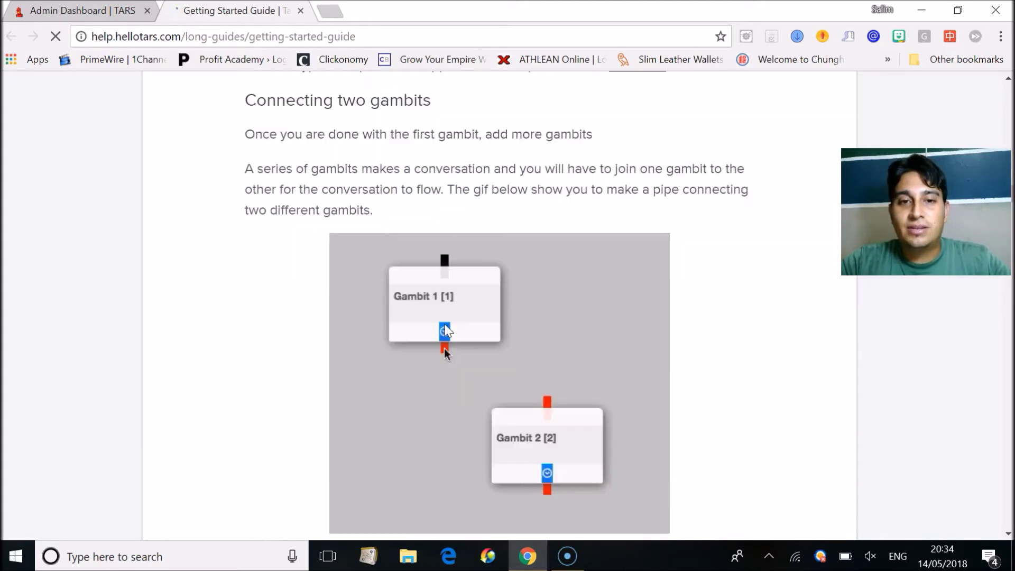
pyautogui.scroll(-15, 445, 324)
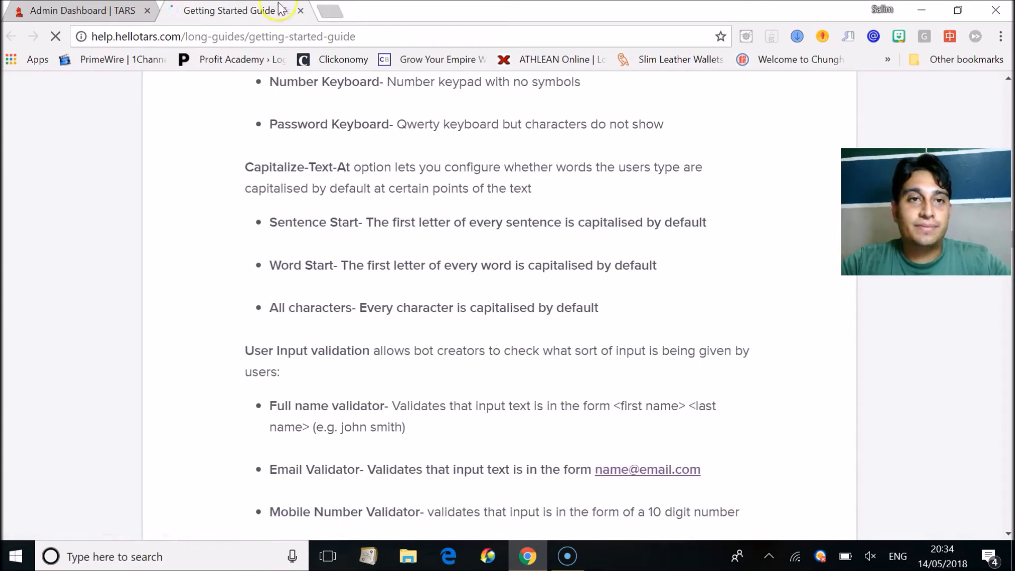
pyautogui.click(301, 10)
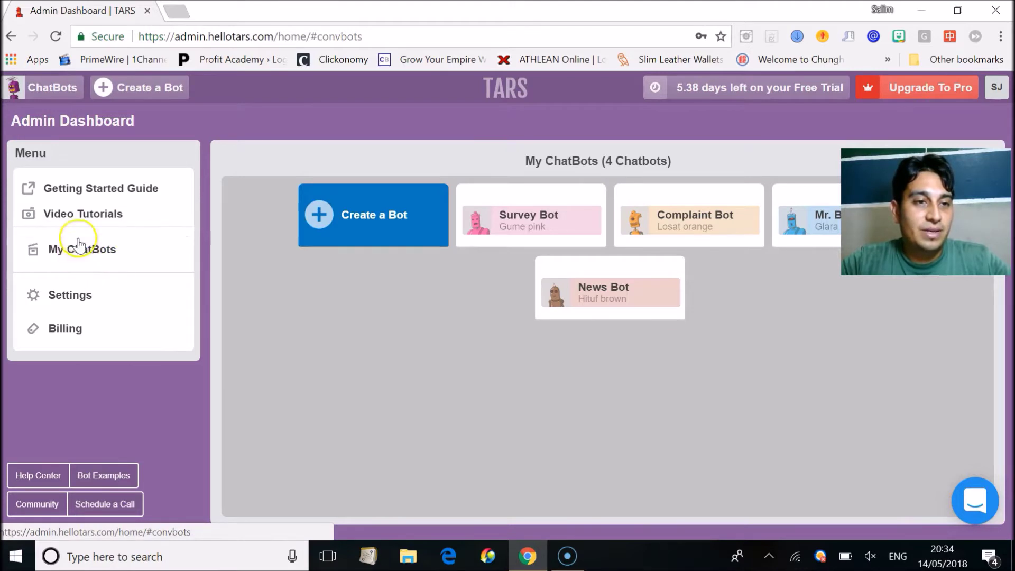
# - Open the Account Settings page listing options like API-Configuration and Conditional-Jump in Gambits
pyautogui.click(67, 301)
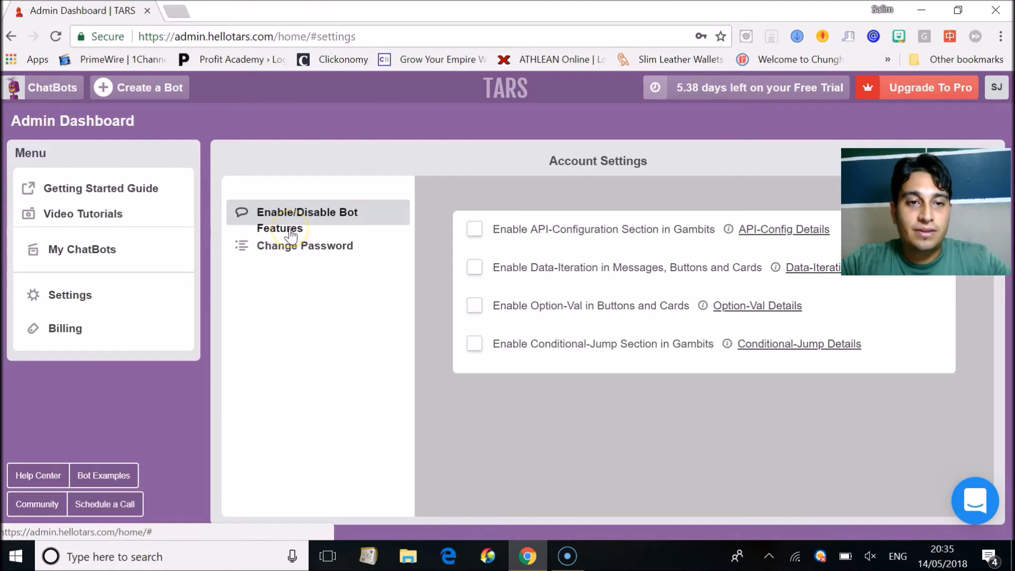
# - Check the Change Password option, then open Billing to view the $39, $99 and Enterprise plans
pyautogui.click(296, 254)
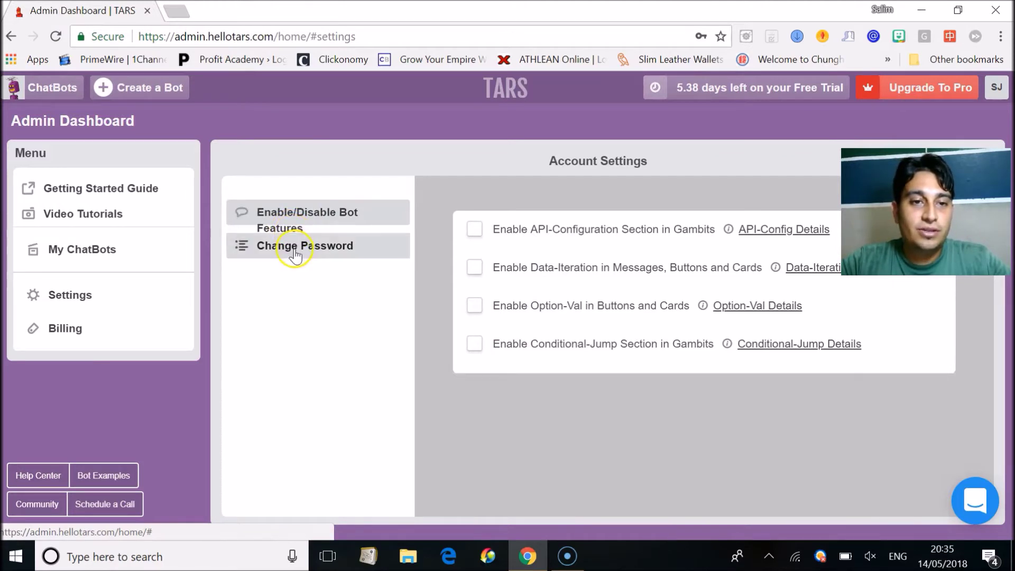
pyautogui.click(78, 332)
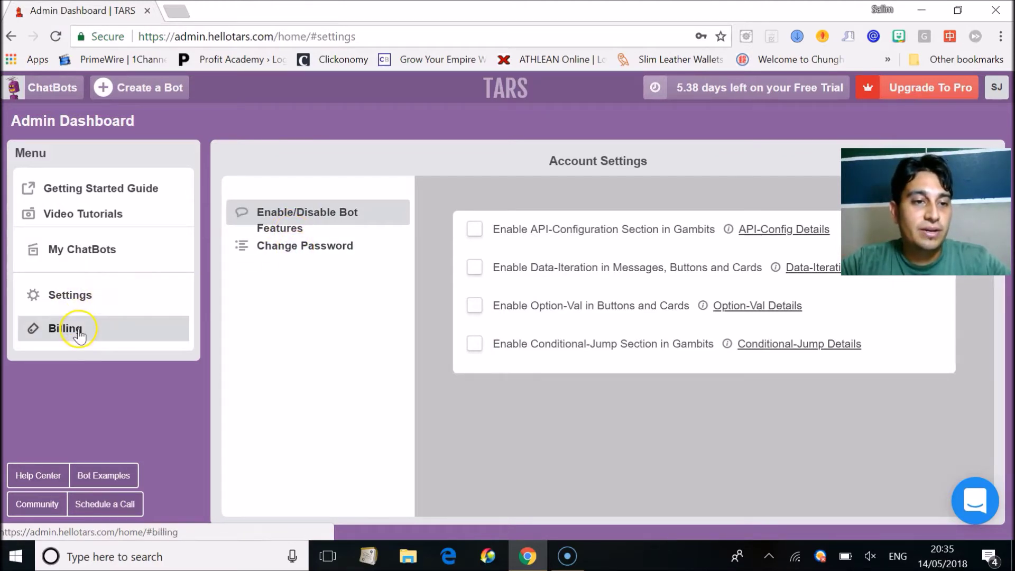
pyautogui.click(80, 333)
pyautogui.click(126, 323)
pyautogui.scroll(-3, 229, 317)
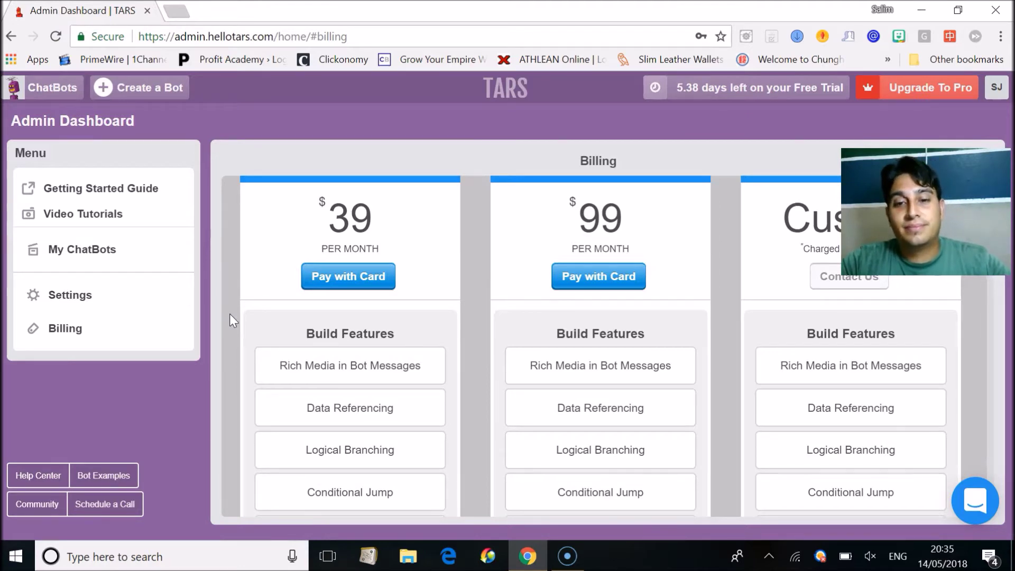
# - Scroll the Billing plans and toggle the prices between monthly and annual billing
pyautogui.scroll(-6, 284, 313)
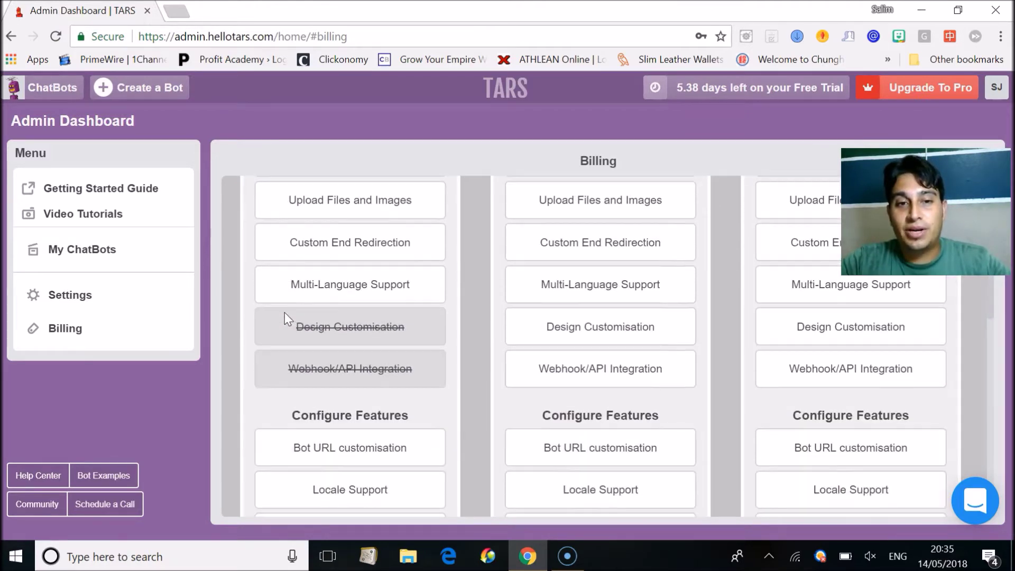
pyautogui.scroll(-6, 285, 313)
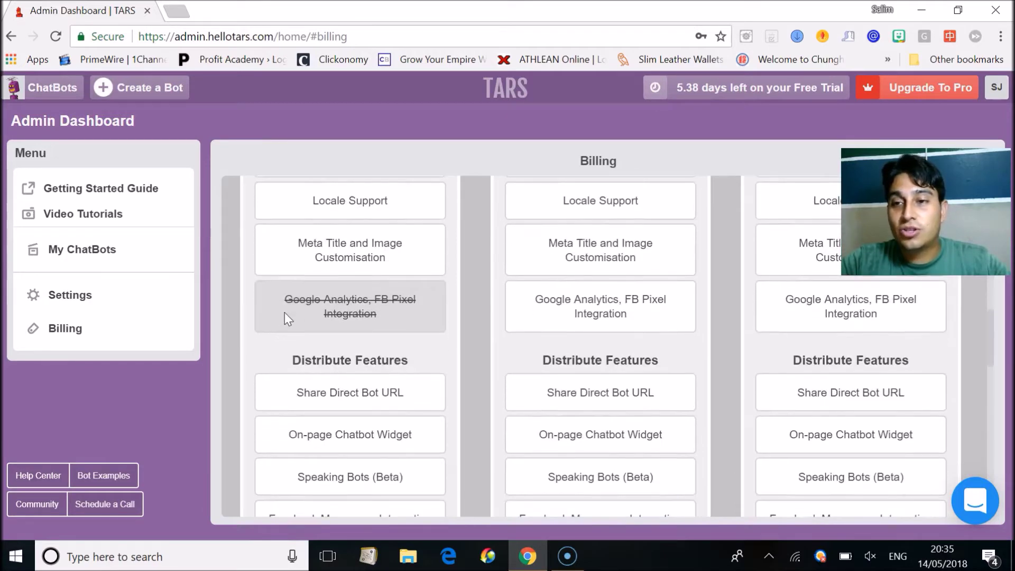
pyautogui.scroll(9, 284, 313)
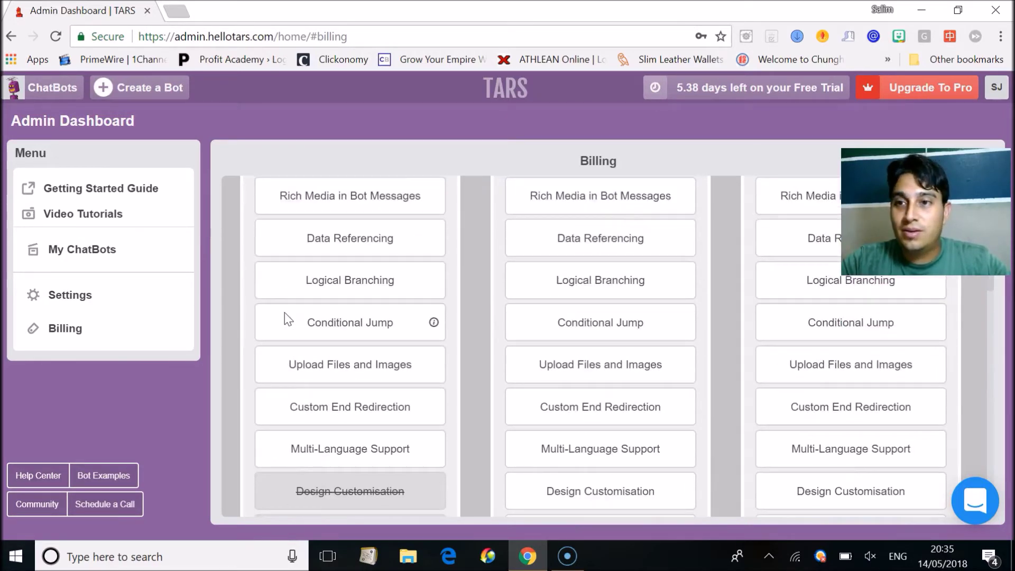
pyautogui.scroll(7, 285, 317)
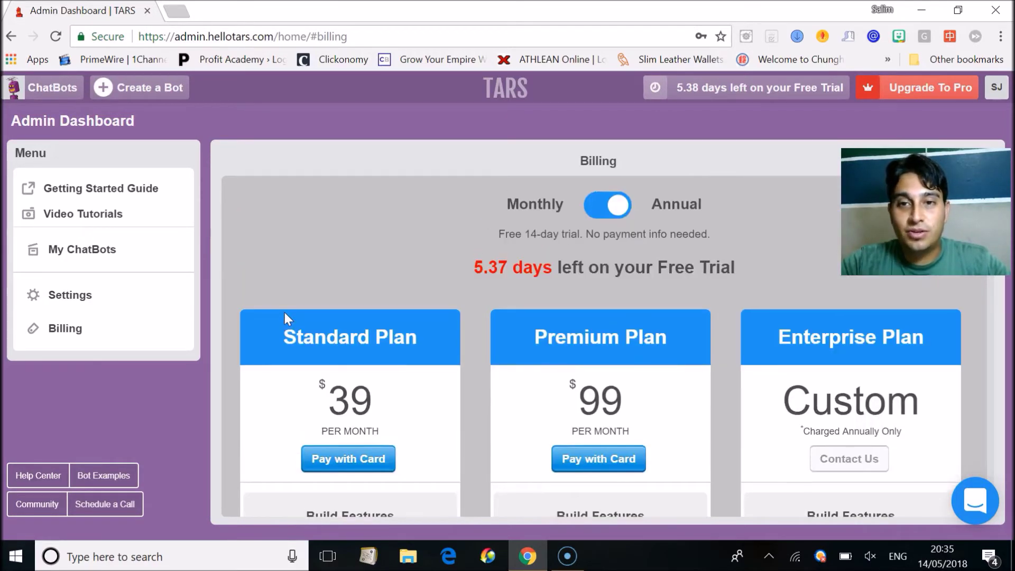
pyautogui.click(612, 216)
pyautogui.click(611, 215)
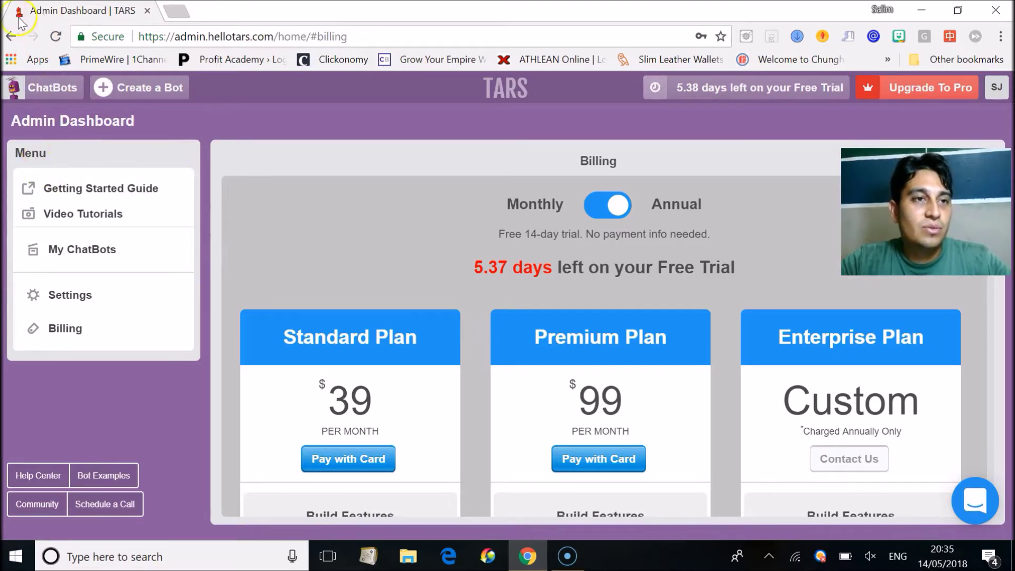
# - Go back twice to the My ChatBots list of Survey, Complaint, Mr. Bot and News bots
pyautogui.click(12, 36)
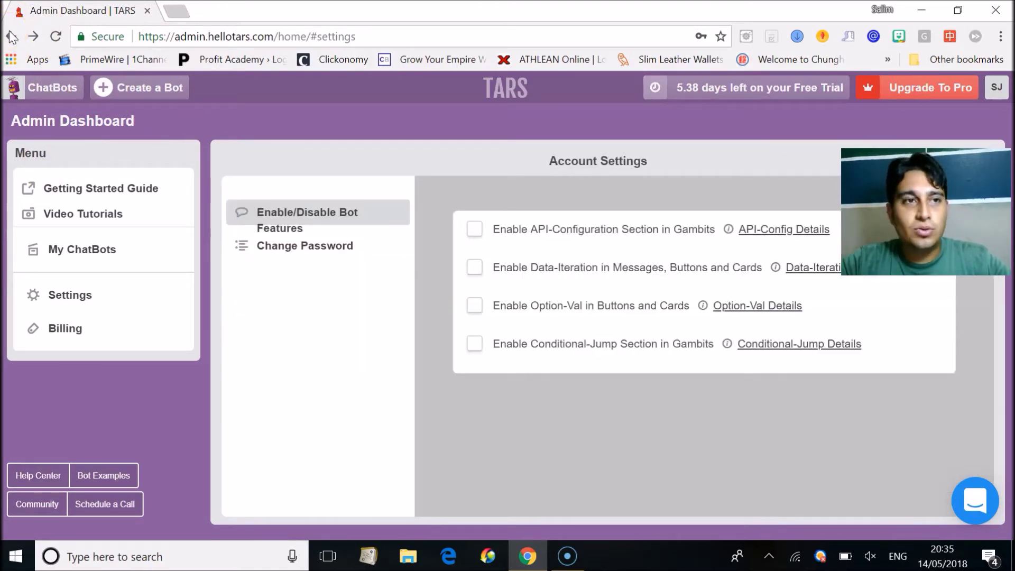
pyautogui.click(11, 36)
pyautogui.click(819, 220)
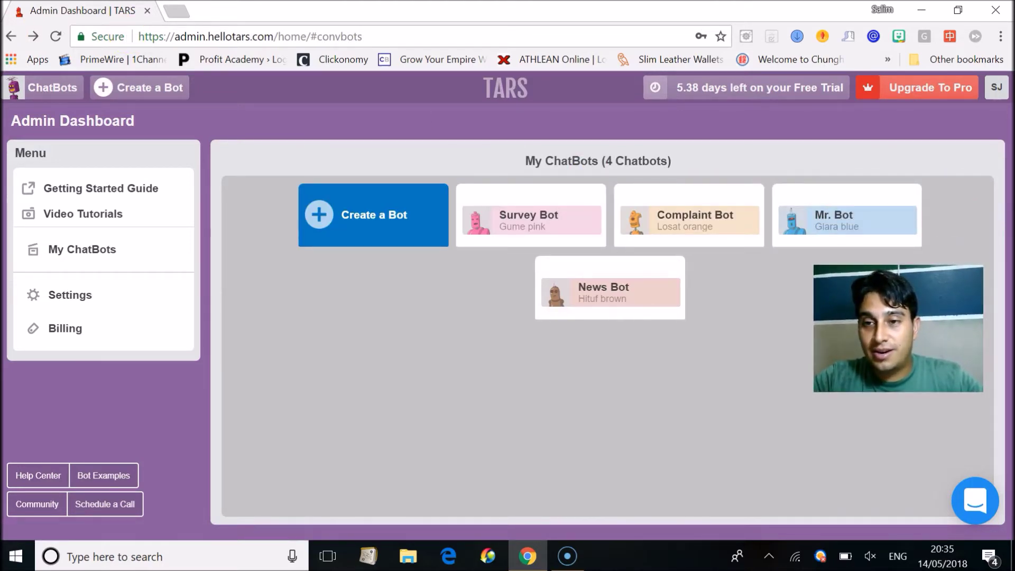
# - Open Mr. Bot for editing and dismiss the ASUS WebStorage notification covering the canvas
pyautogui.click(848, 227)
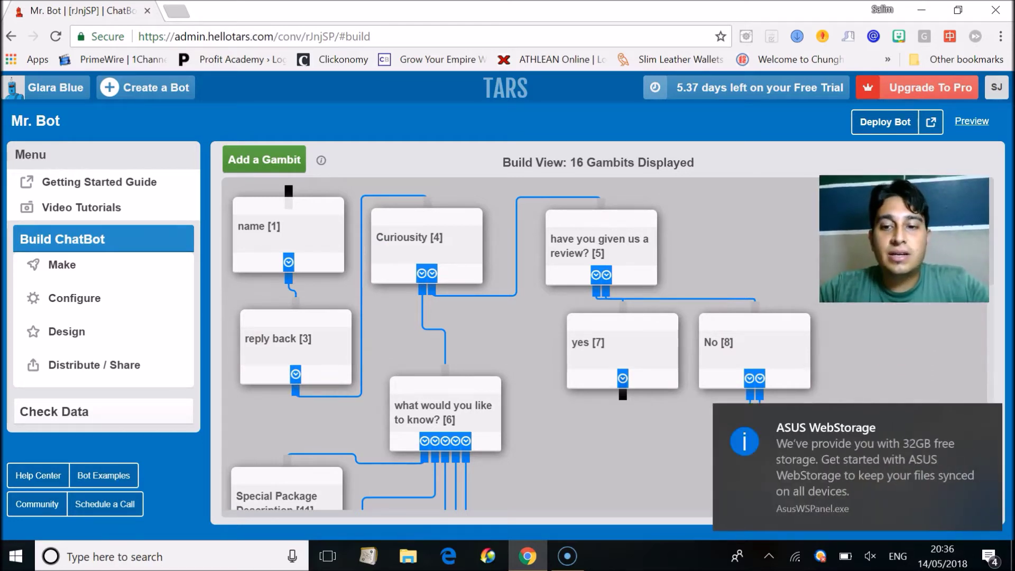
pyautogui.click(984, 413)
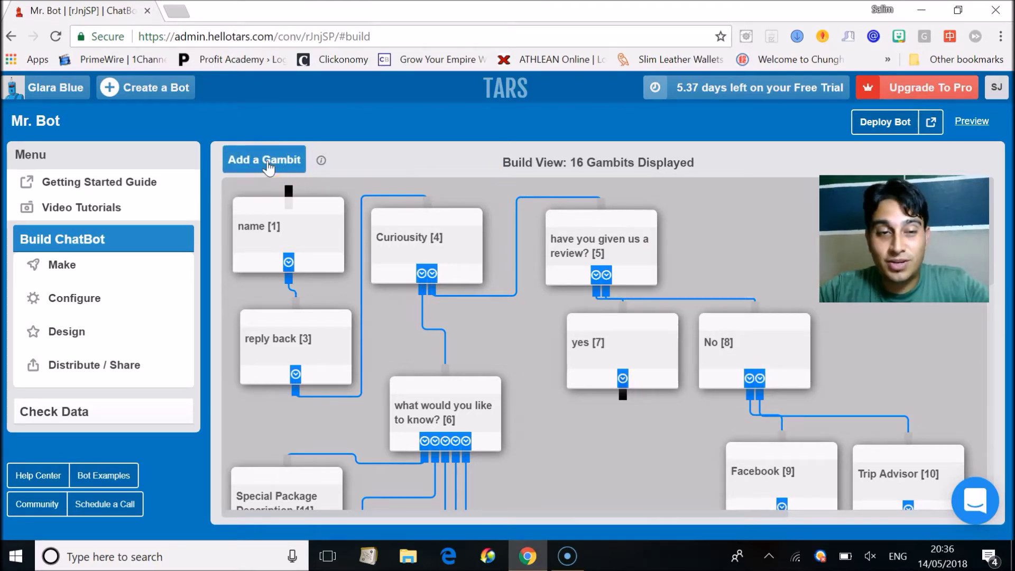
# - Add gambit gid_18 [18] and drag it next to the yes [7] gambit
pyautogui.click(270, 165)
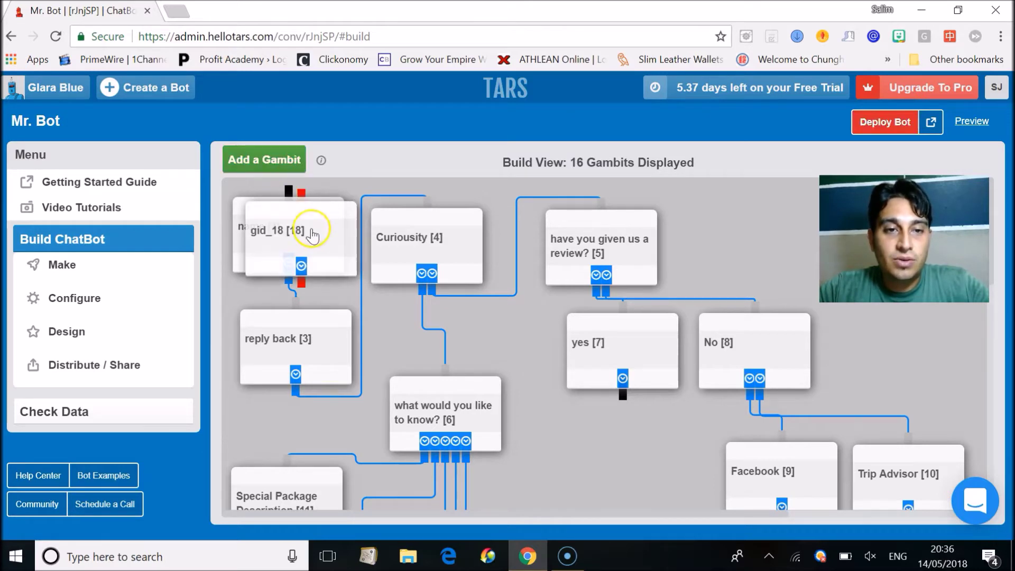
pyautogui.click(421, 240)
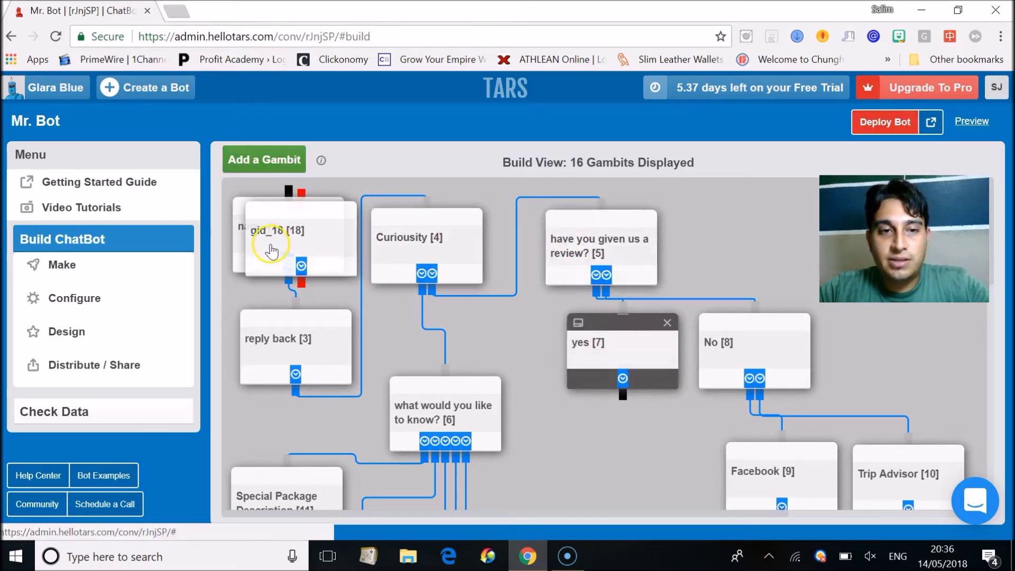
pyautogui.moveTo(286, 231); pyautogui.dragTo(558, 422)
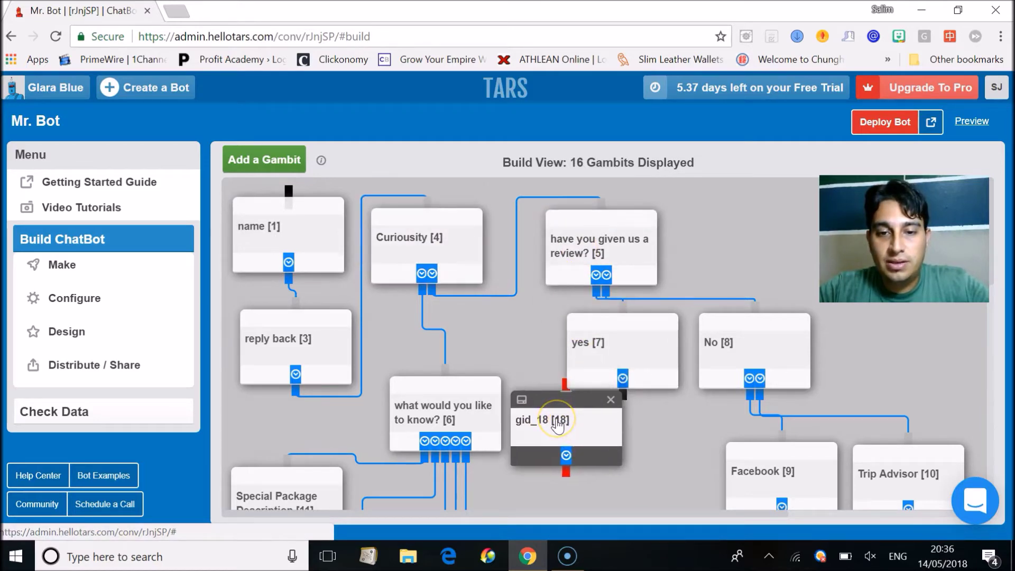
# - Replace the gid_18 gambit's default bot message with "Hello, what's your name?"
pyautogui.click(558, 423)
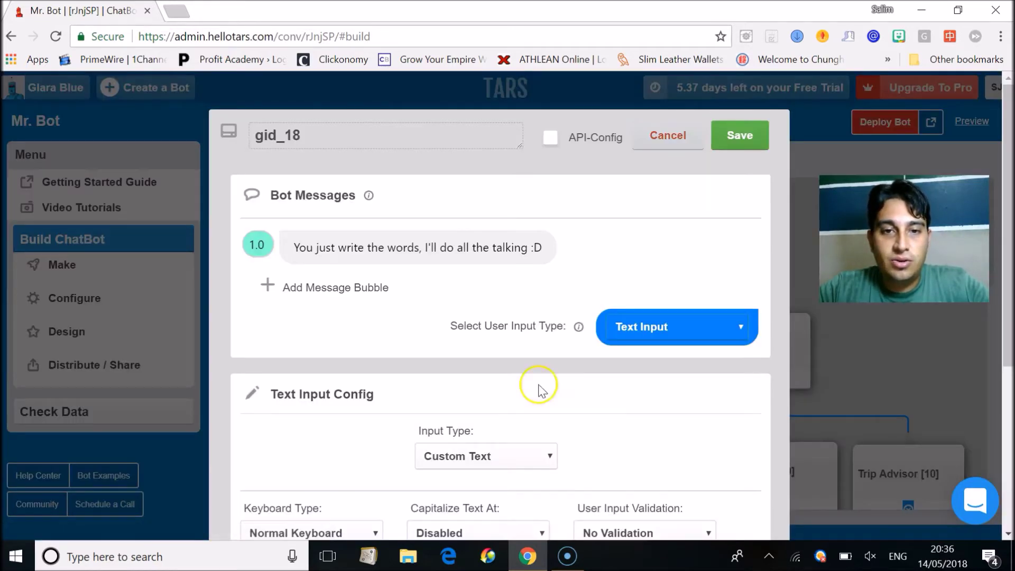
pyautogui.click(415, 247)
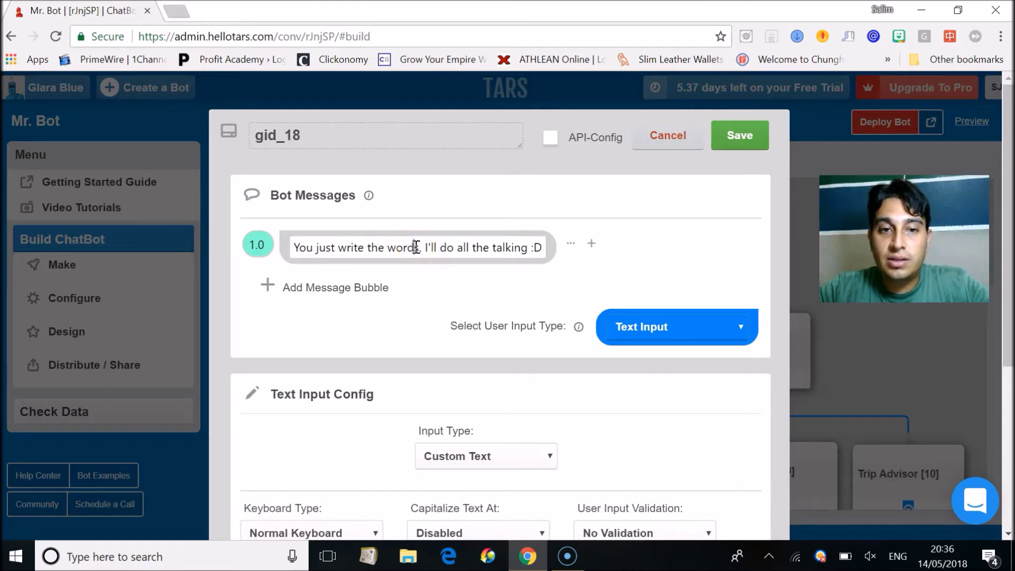
pyautogui.hotkey('ctrl', 'a')
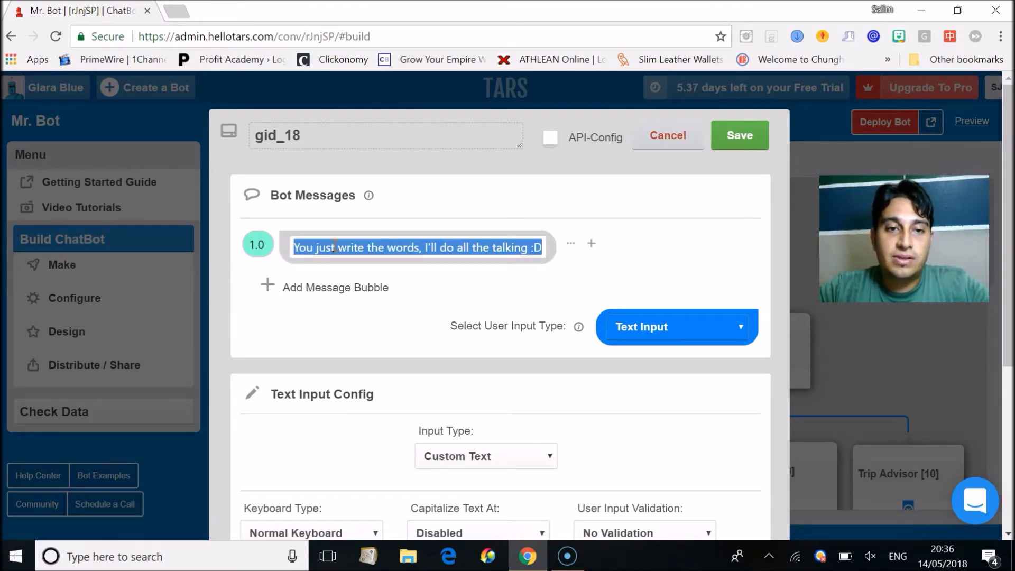
pyautogui.write('Hello, wha')
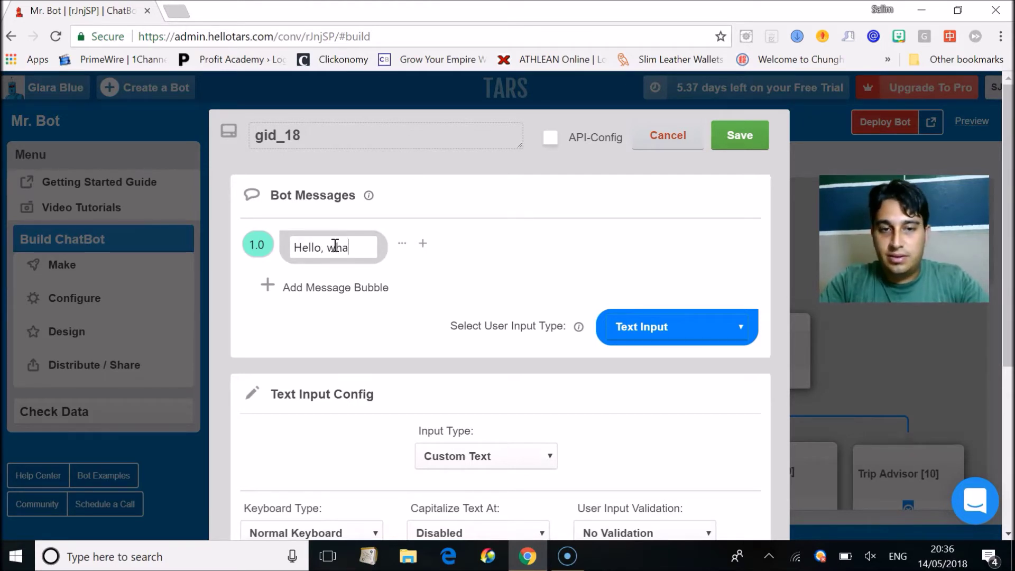
pyautogui.write("t's your name?")
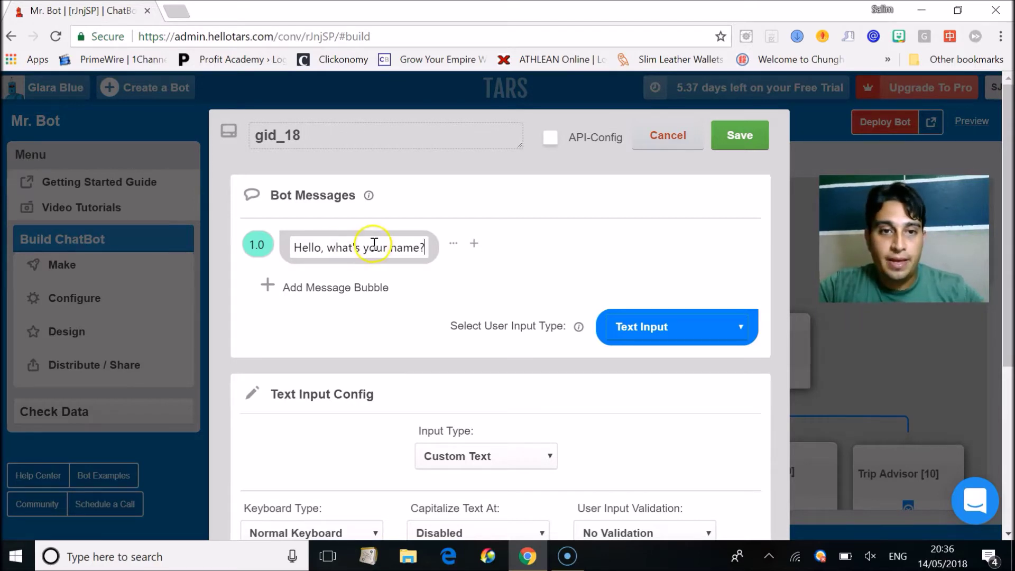
pyautogui.click(253, 247)
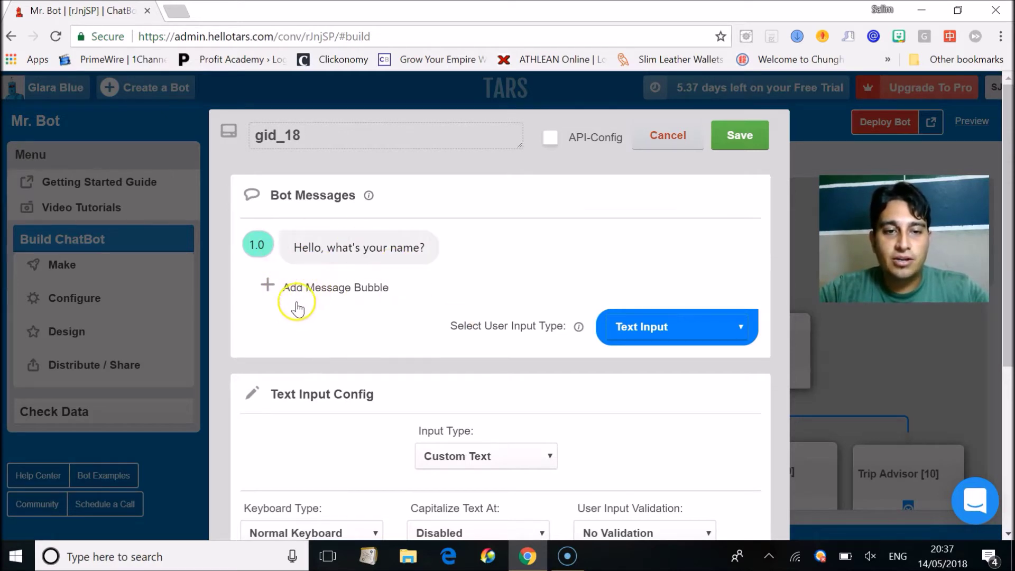
# - Add three empty bot message bubbles beneath the name question in gid_18
pyautogui.click(268, 287)
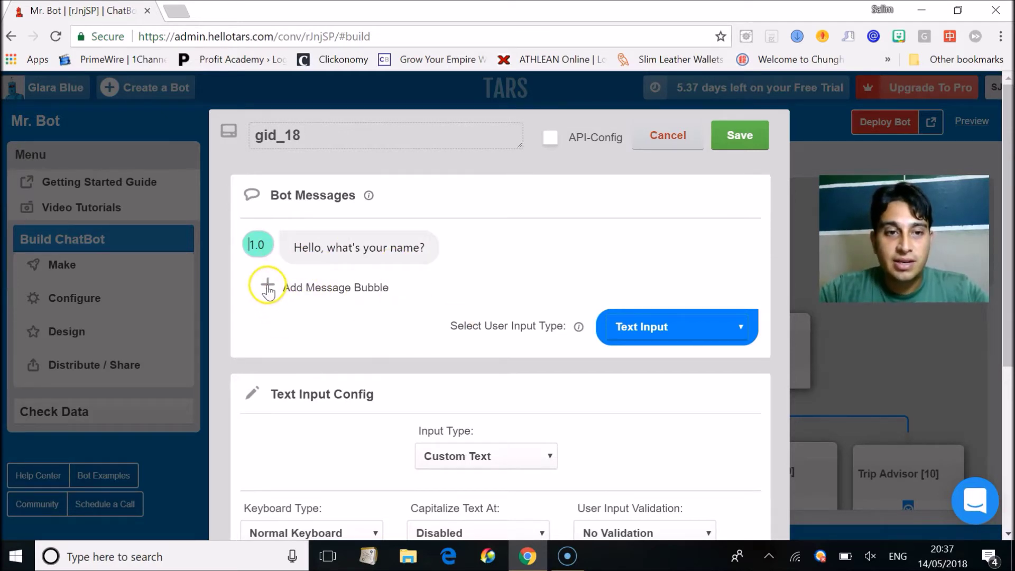
pyautogui.click(267, 324)
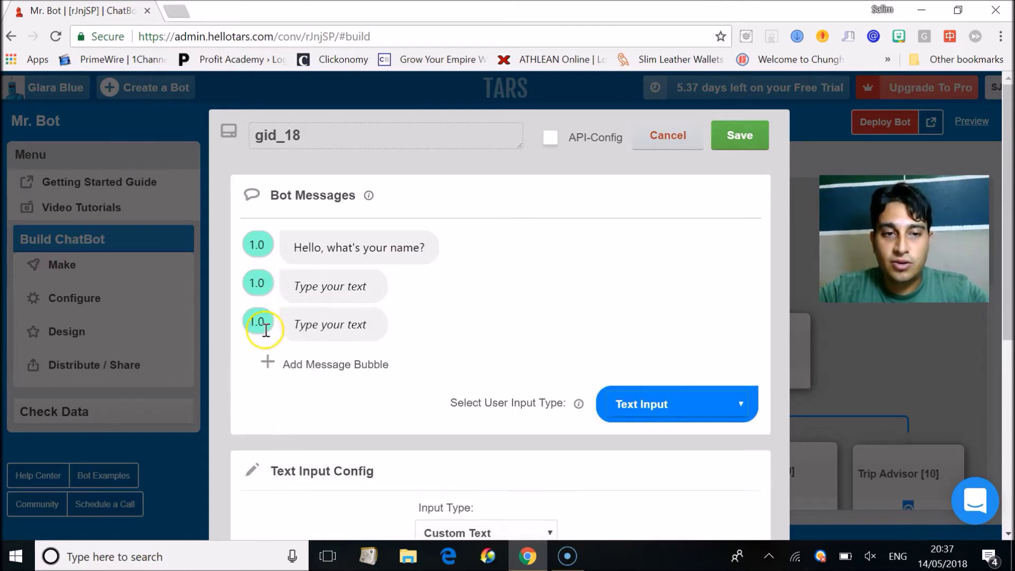
pyautogui.click(267, 363)
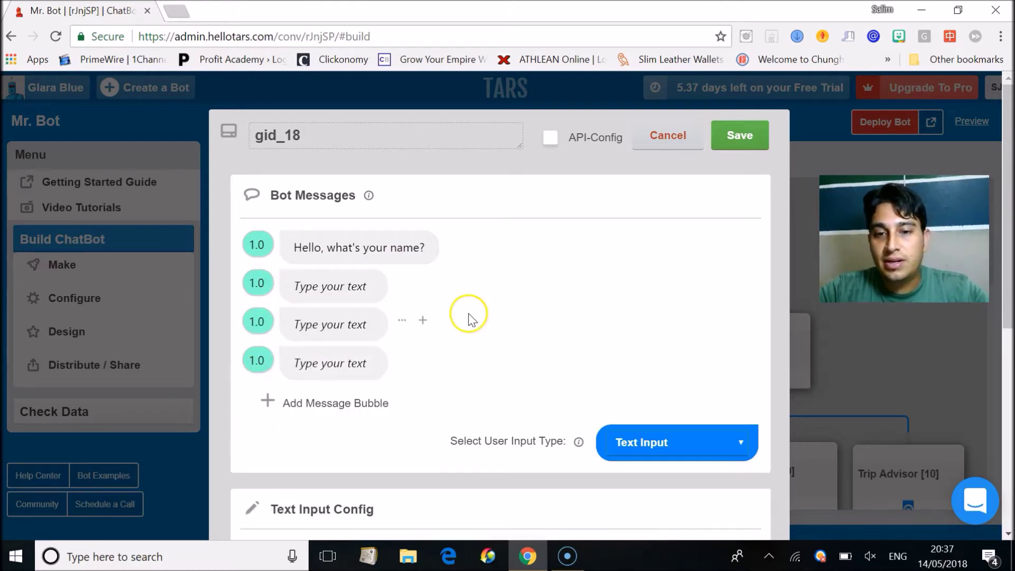
pyautogui.scroll(-1, 468, 317)
pyautogui.scroll(-3, 468, 316)
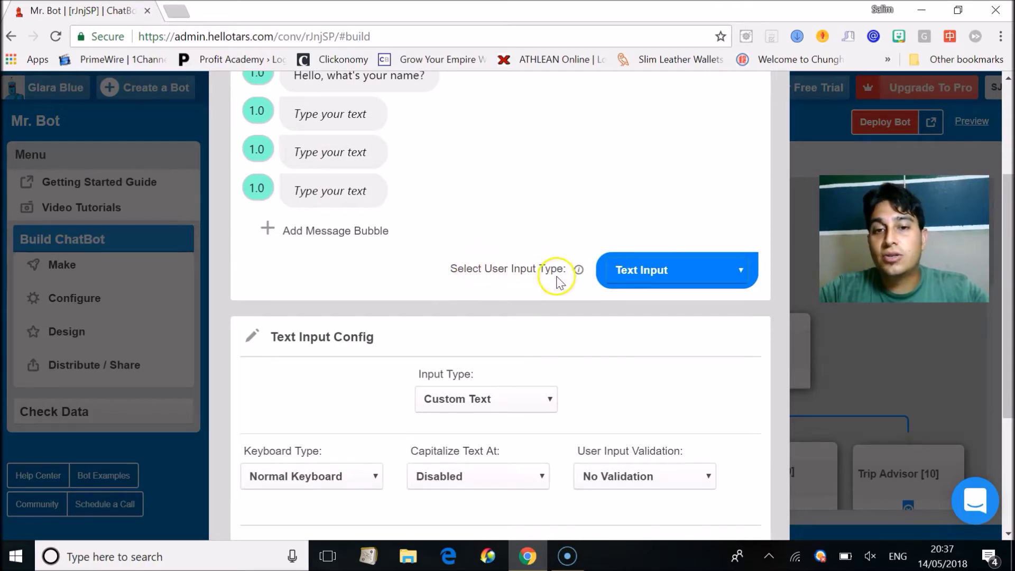
pyautogui.click(666, 275)
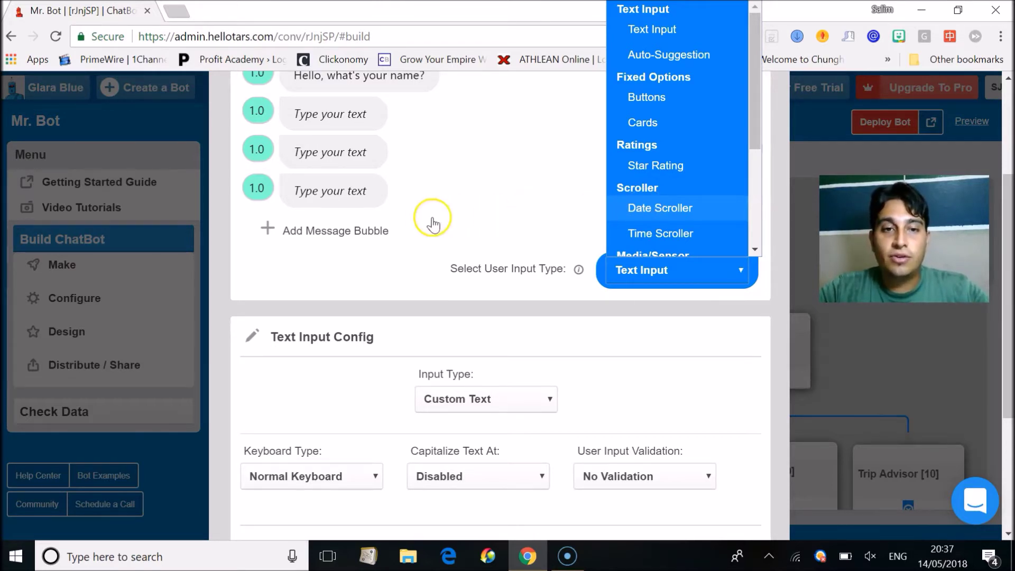
# - Switch the gid_18 gambit's user input type to Auto-Suggestion
pyautogui.click(655, 384)
pyautogui.scroll(-1, 655, 384)
pyautogui.scroll(-1, 655, 384)
pyautogui.click(655, 234)
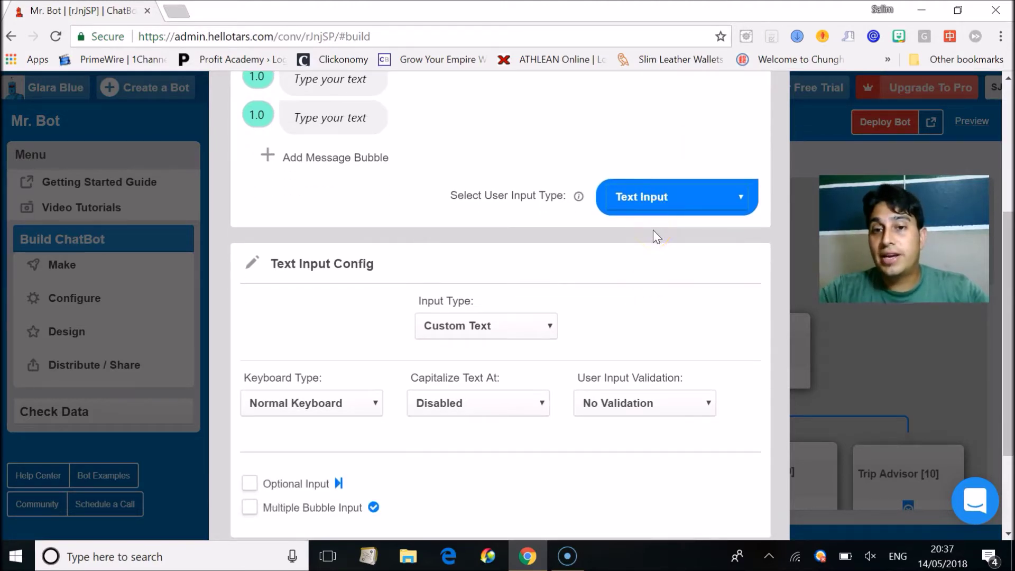
pyautogui.click(660, 193)
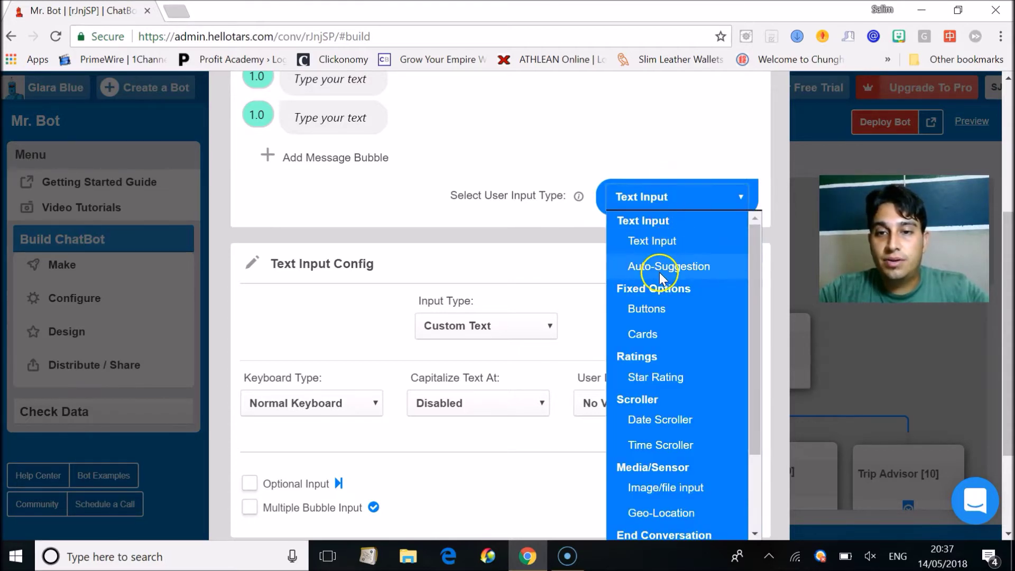
pyautogui.click(658, 272)
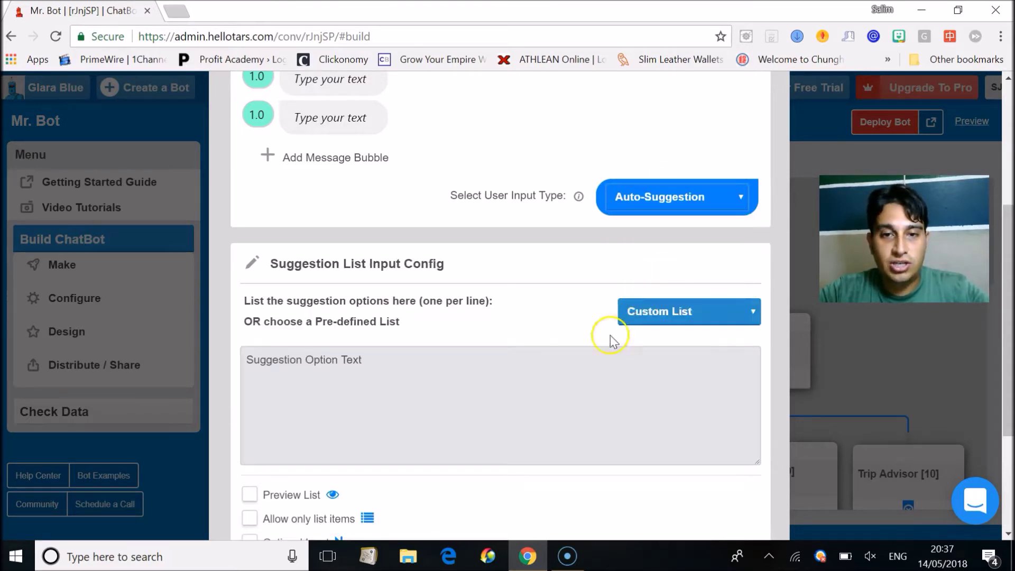
# - Keep Custom List as the suggestion list source and begin entering custom options
pyautogui.click(251, 322)
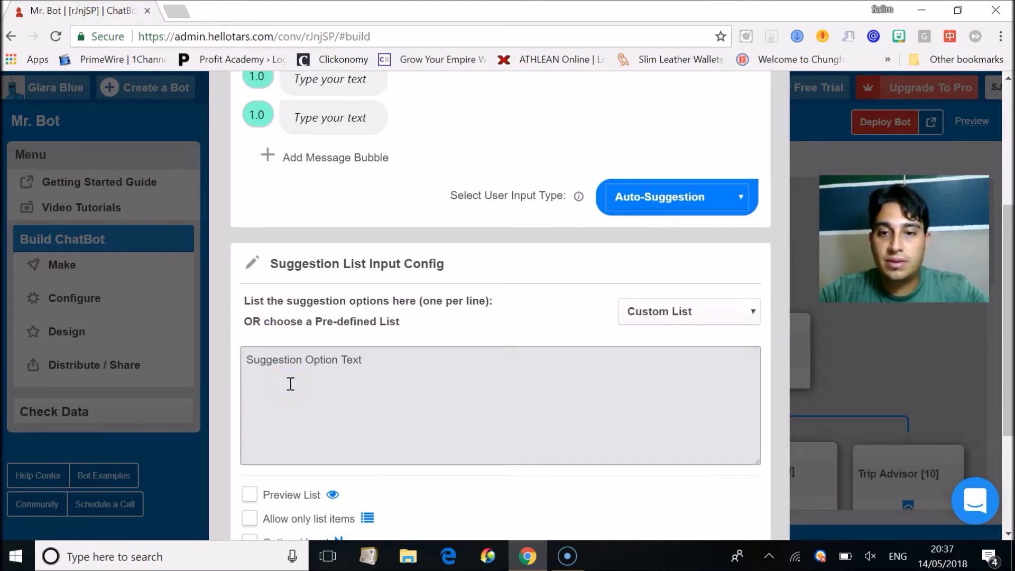
pyautogui.click(678, 319)
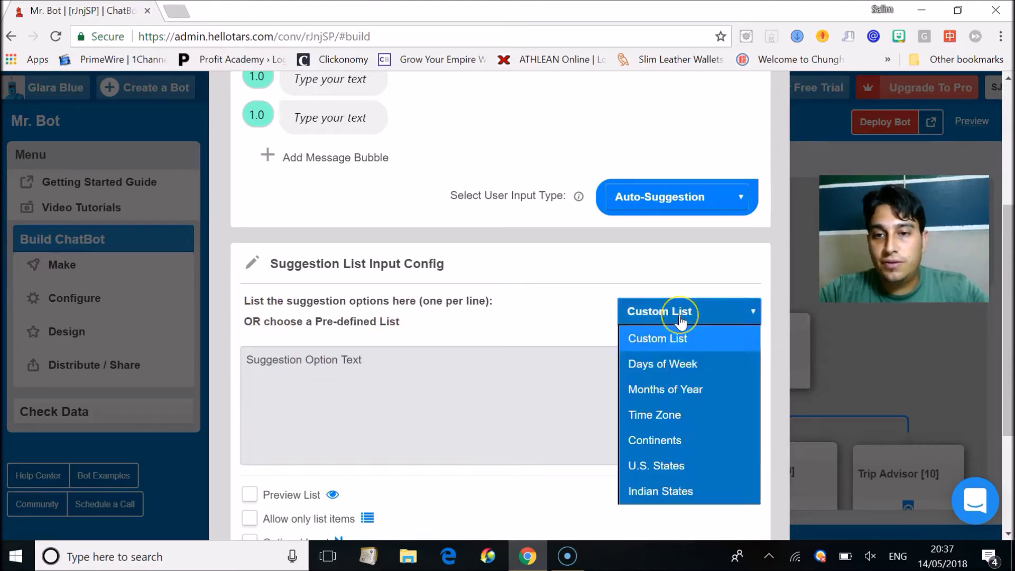
pyautogui.click(671, 363)
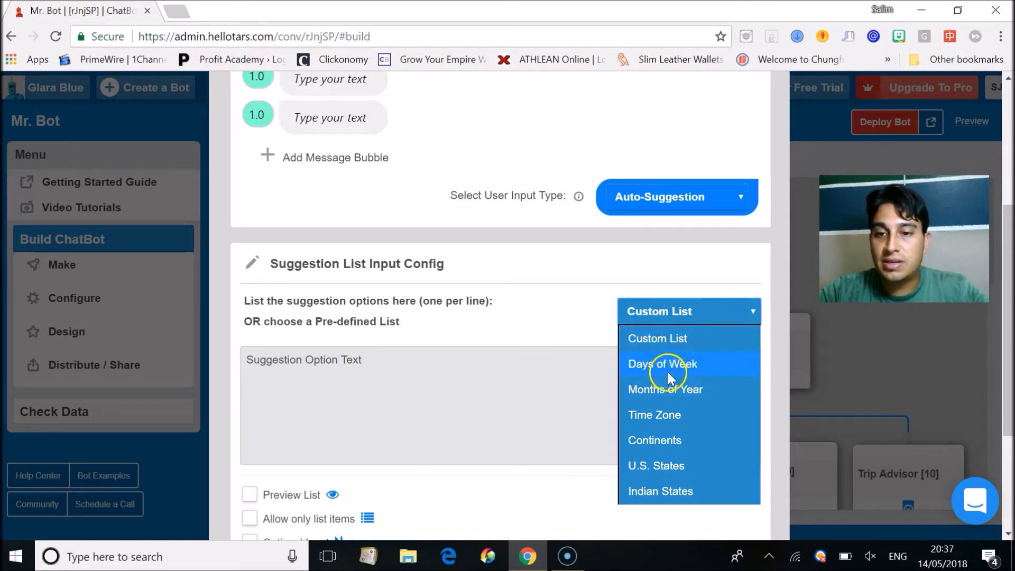
pyautogui.click(335, 410)
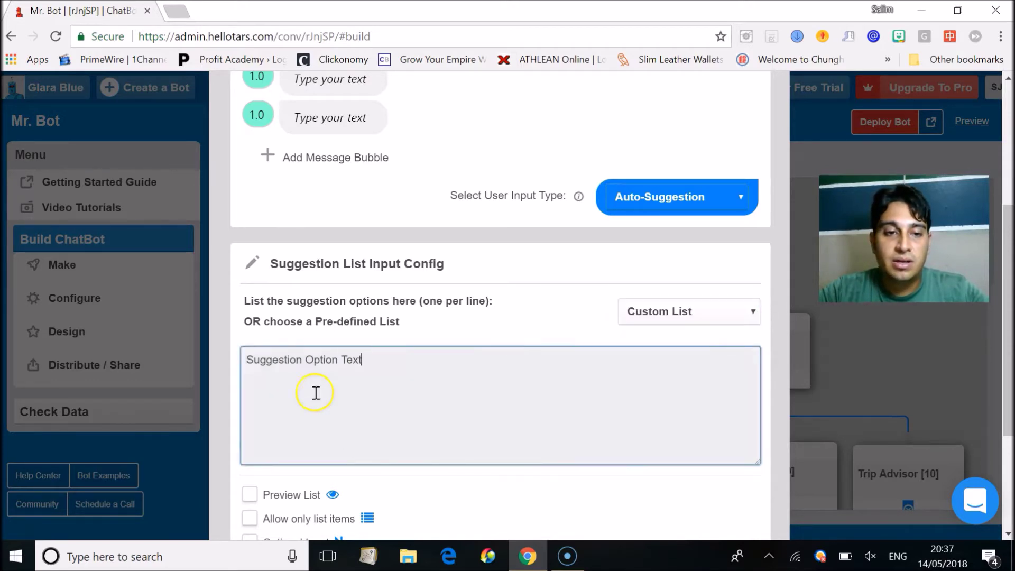
pyautogui.click(274, 353)
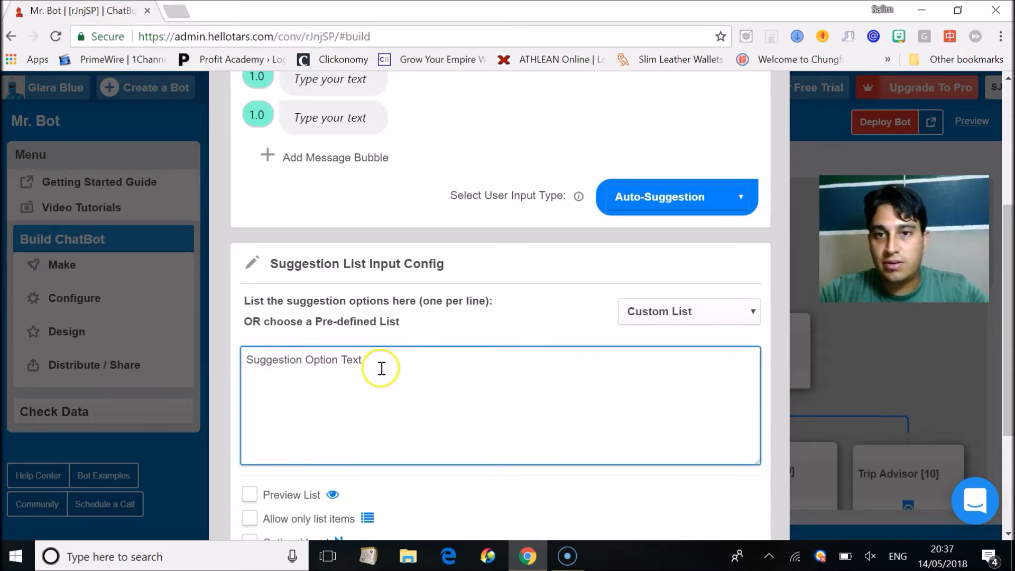
# - Make the reply a Buttons input offering Option 1 and a second Option Text button
pyautogui.click(709, 210)
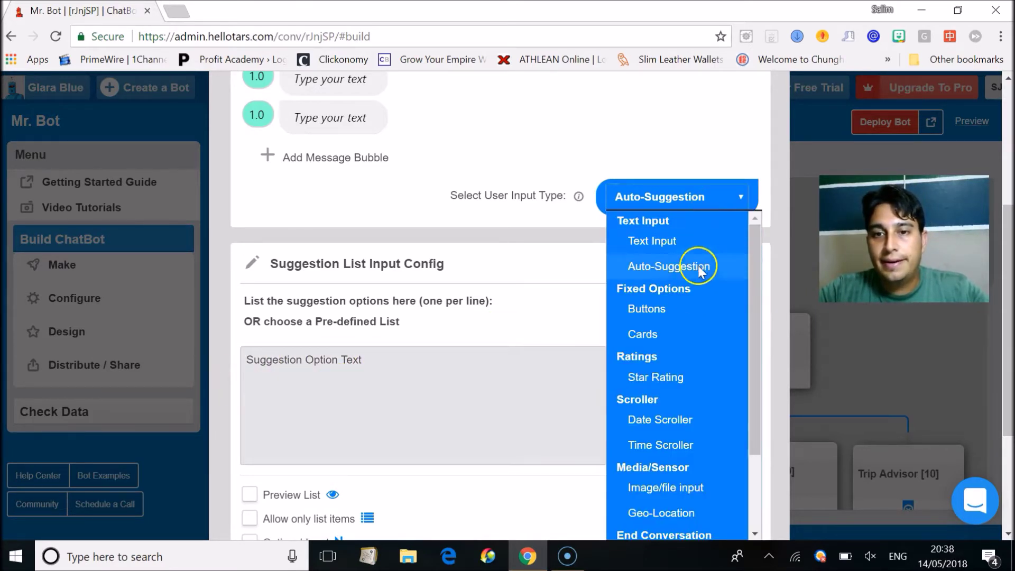
pyautogui.click(680, 307)
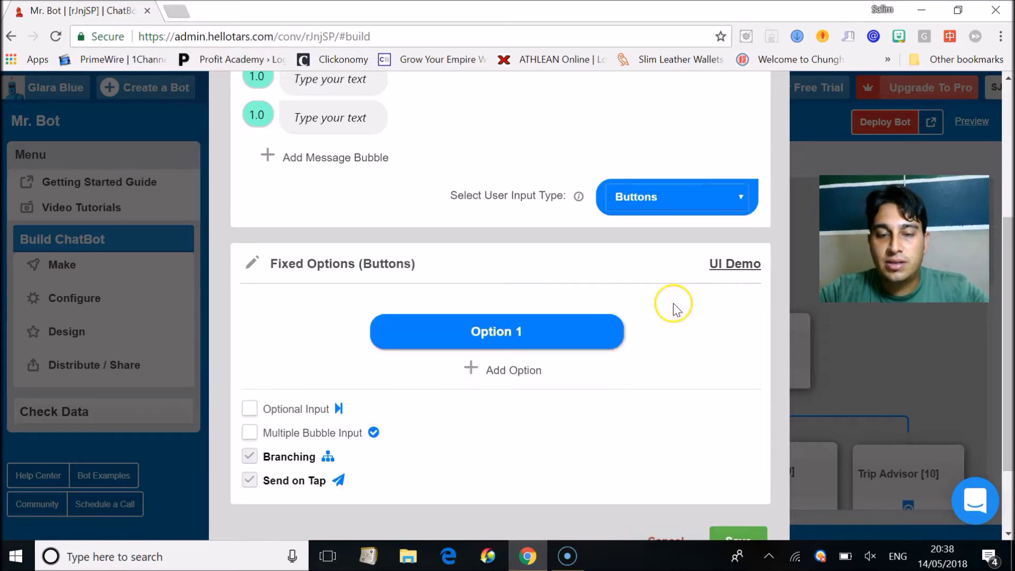
pyautogui.click(479, 334)
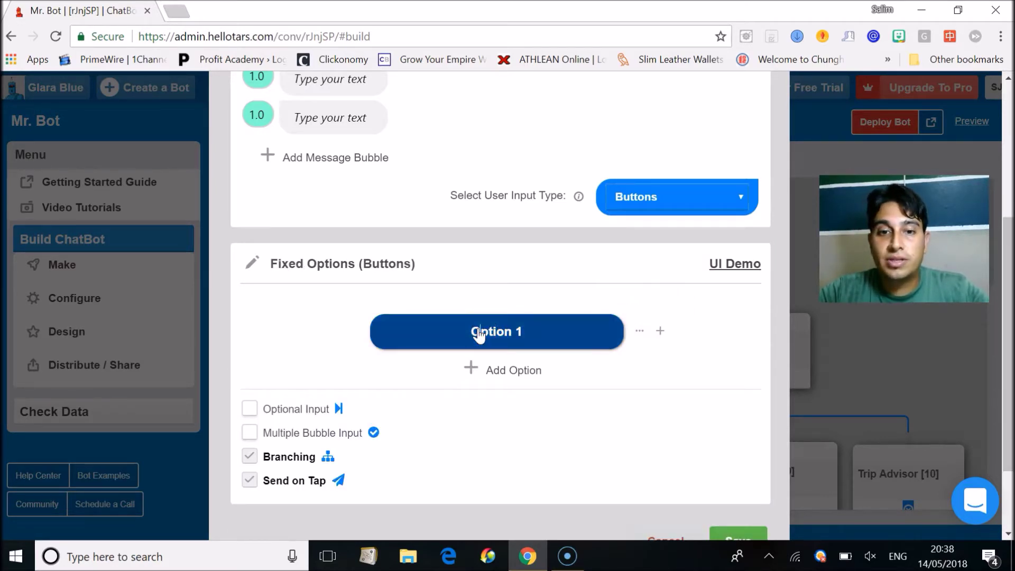
pyautogui.click(502, 369)
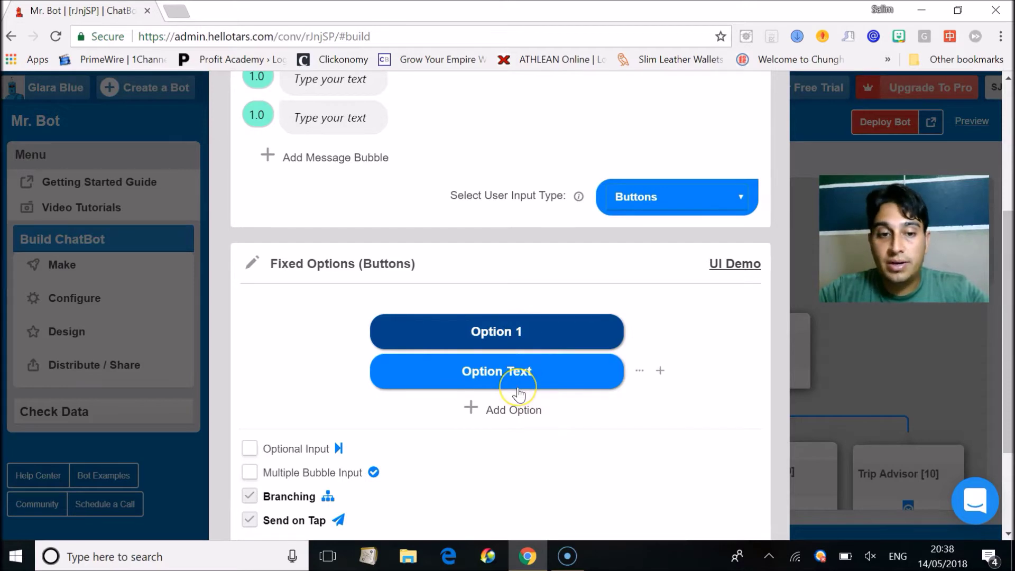
# - Try enabling Multiple Bubble Input, then turn it back off
pyautogui.scroll(-2, 516, 389)
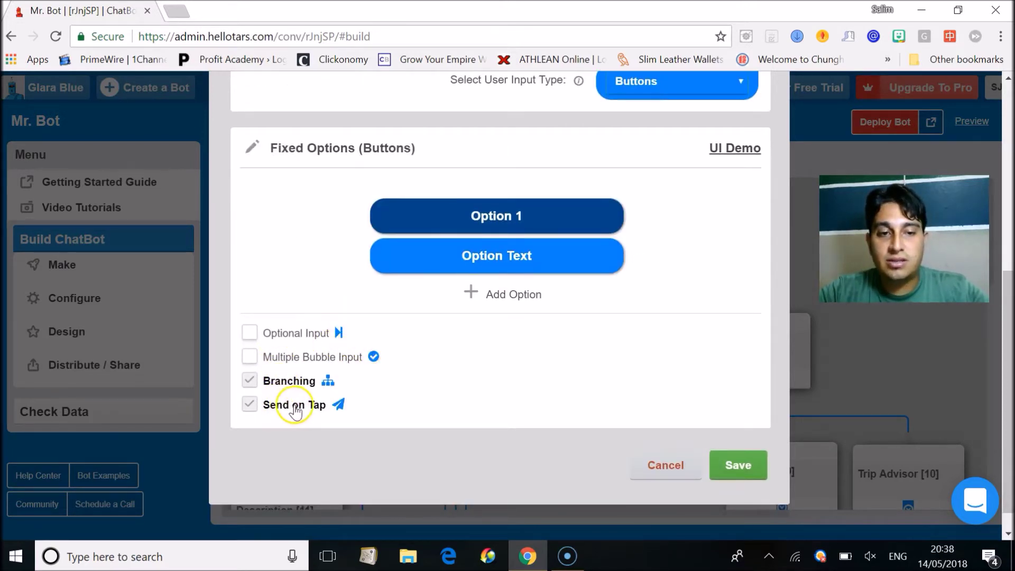
pyautogui.moveTo(483, 215)
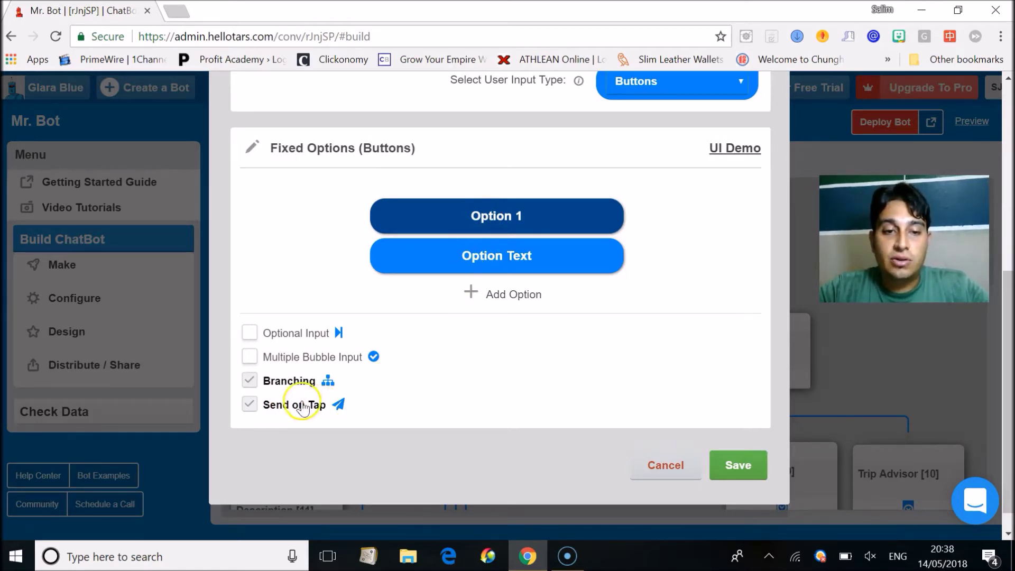
pyautogui.moveTo(557, 217)
pyautogui.moveTo(536, 254)
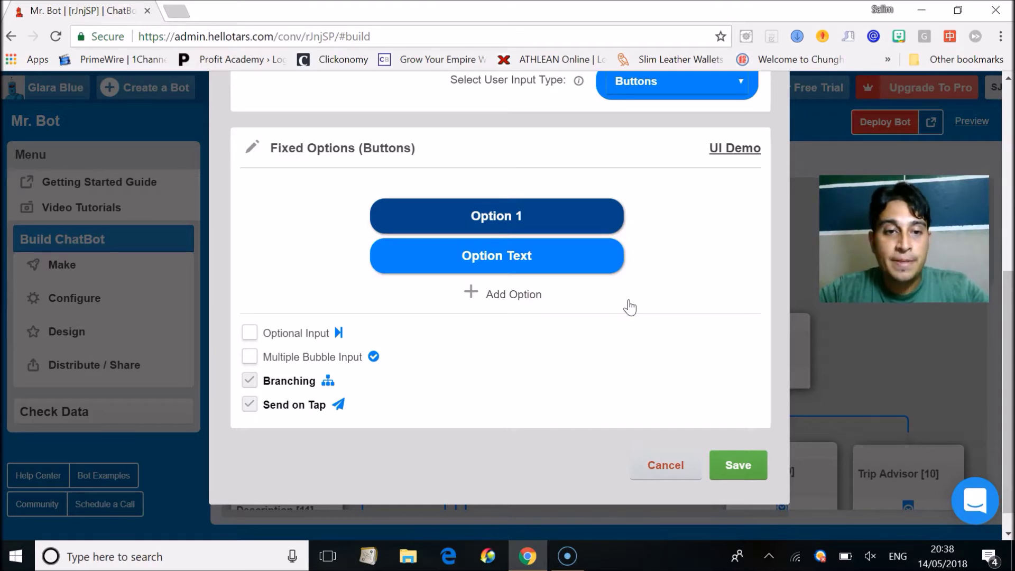
pyautogui.click(250, 358)
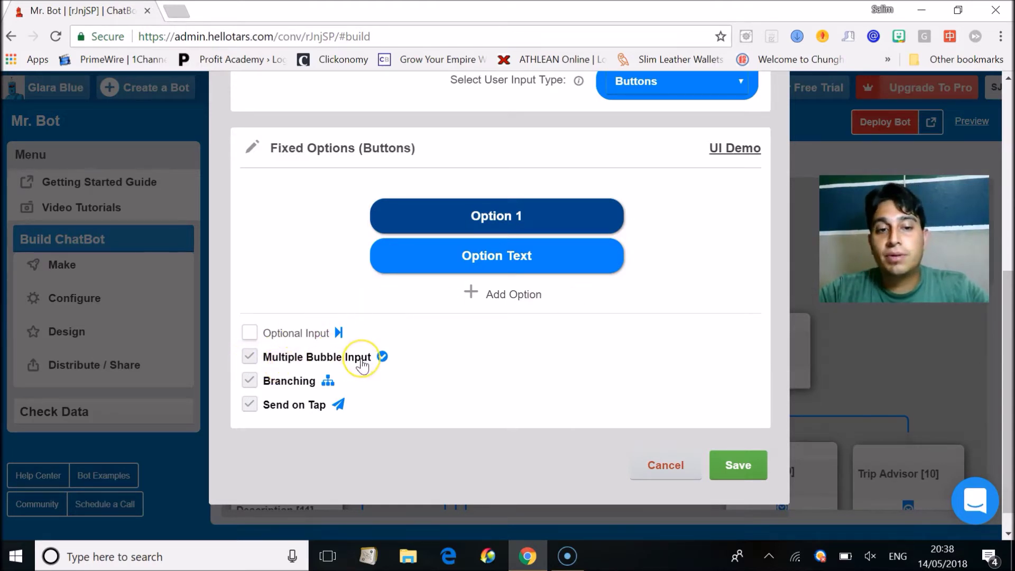
pyautogui.click(246, 356)
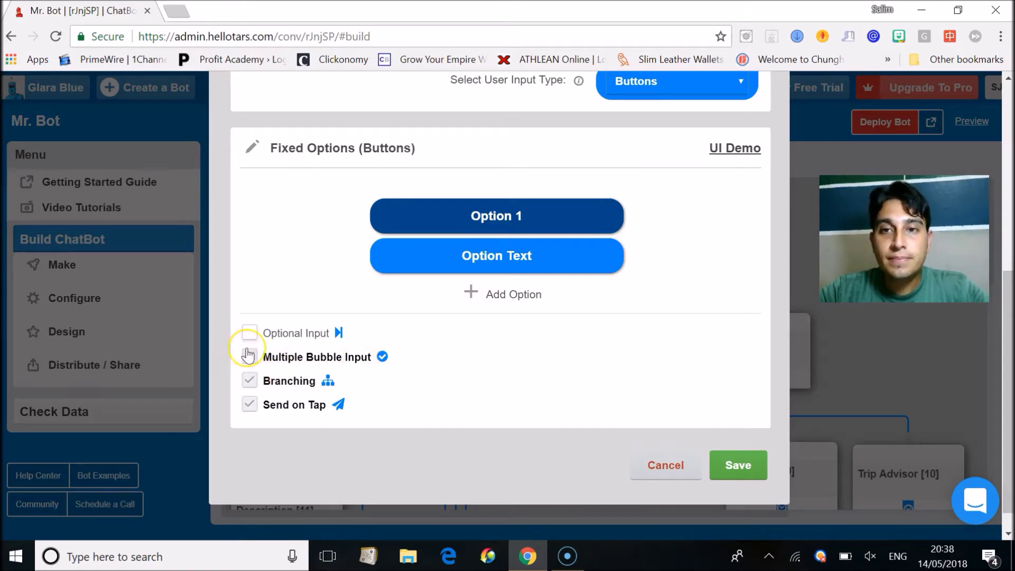
pyautogui.scroll(2, 724, 226)
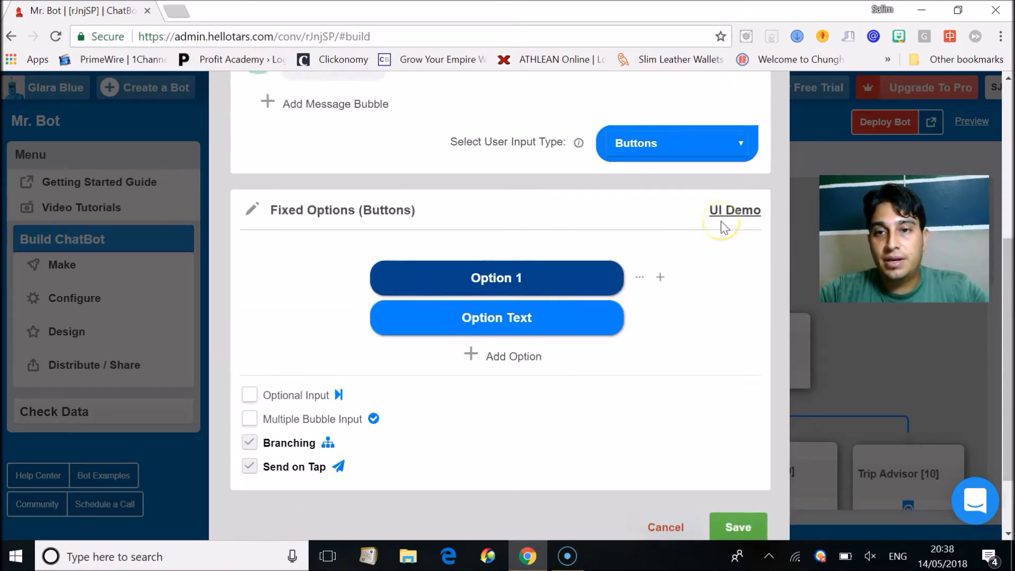
pyautogui.click(729, 239)
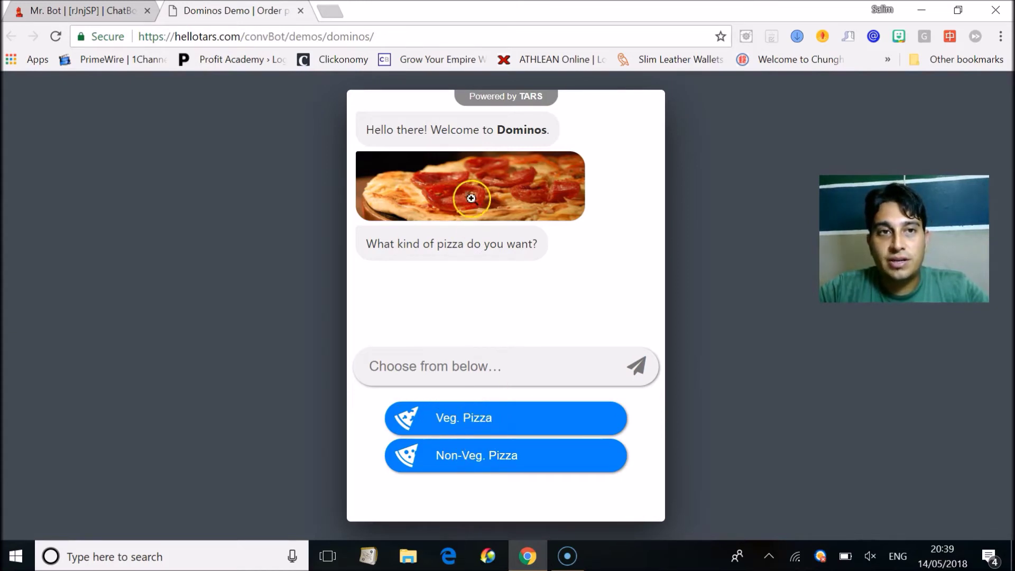
pyautogui.click(301, 10)
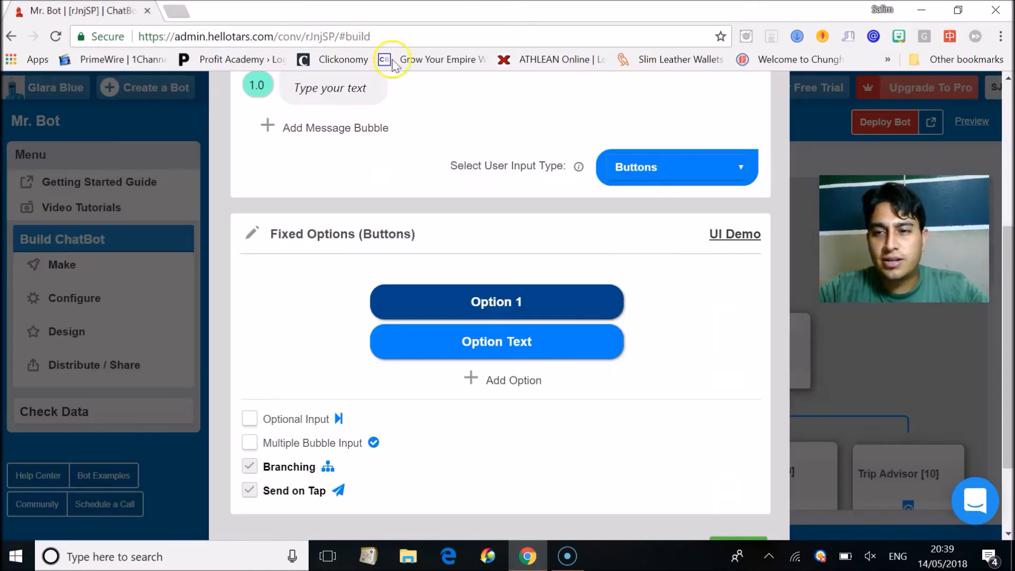
pyautogui.moveTo(653, 341)
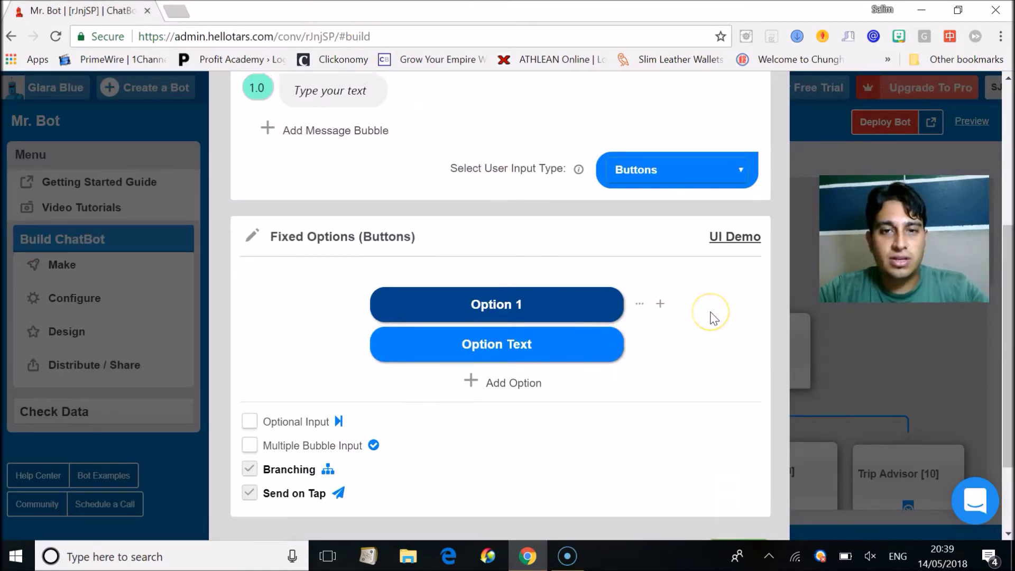
pyautogui.scroll(3, 711, 317)
pyautogui.scroll(1, 711, 317)
pyautogui.click(351, 307)
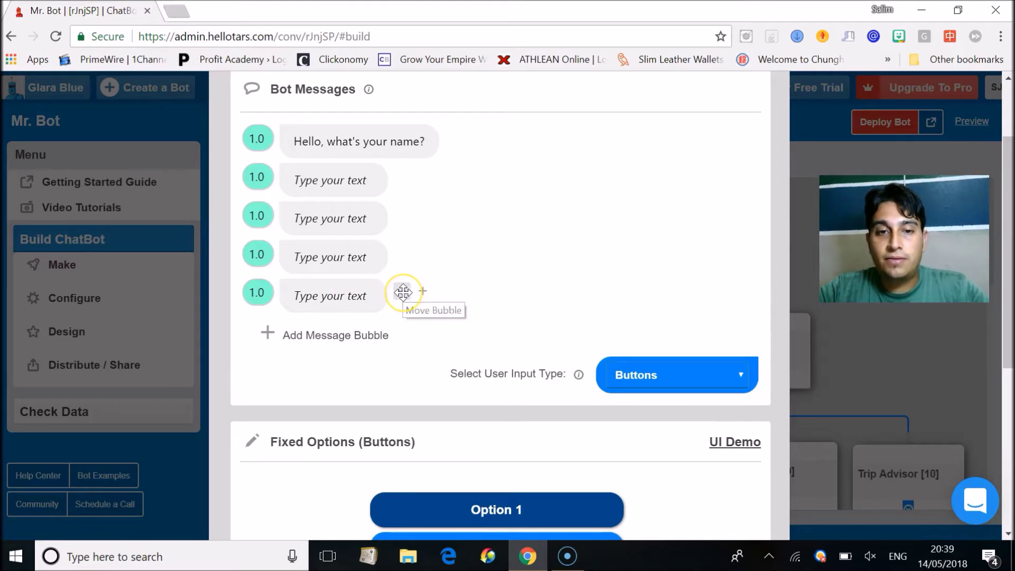
pyautogui.click(426, 292)
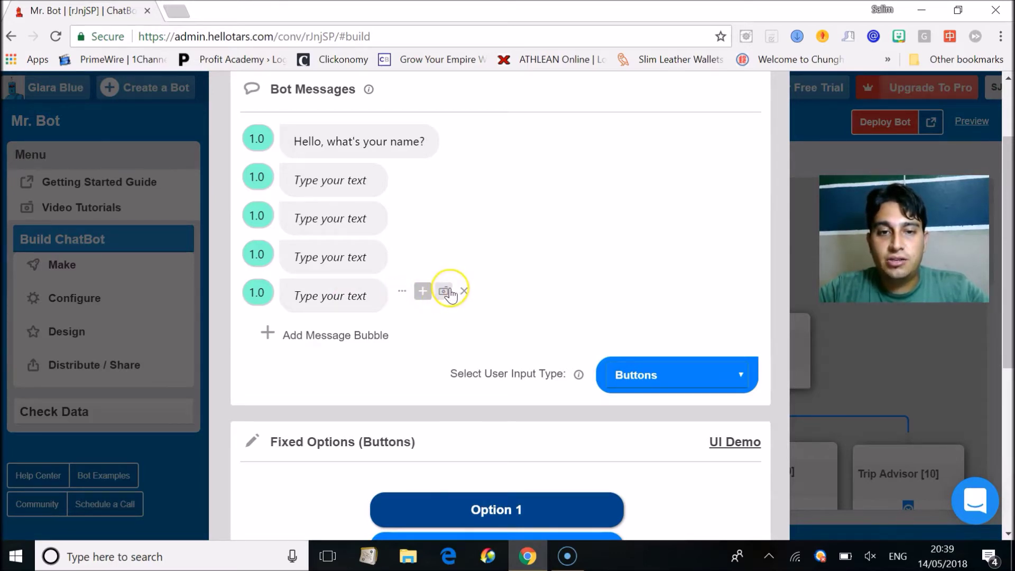
pyautogui.click(445, 292)
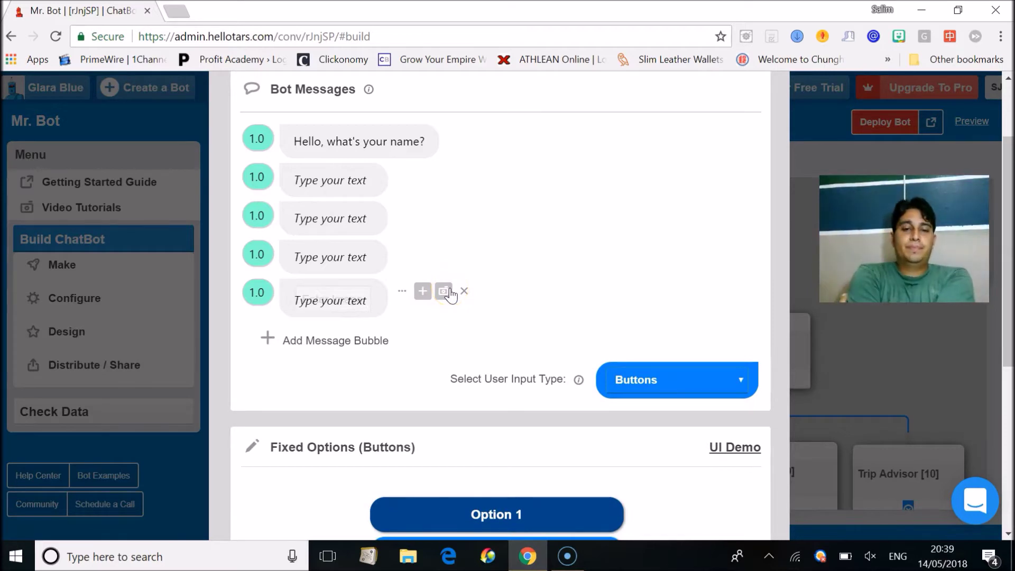
pyautogui.click(444, 291)
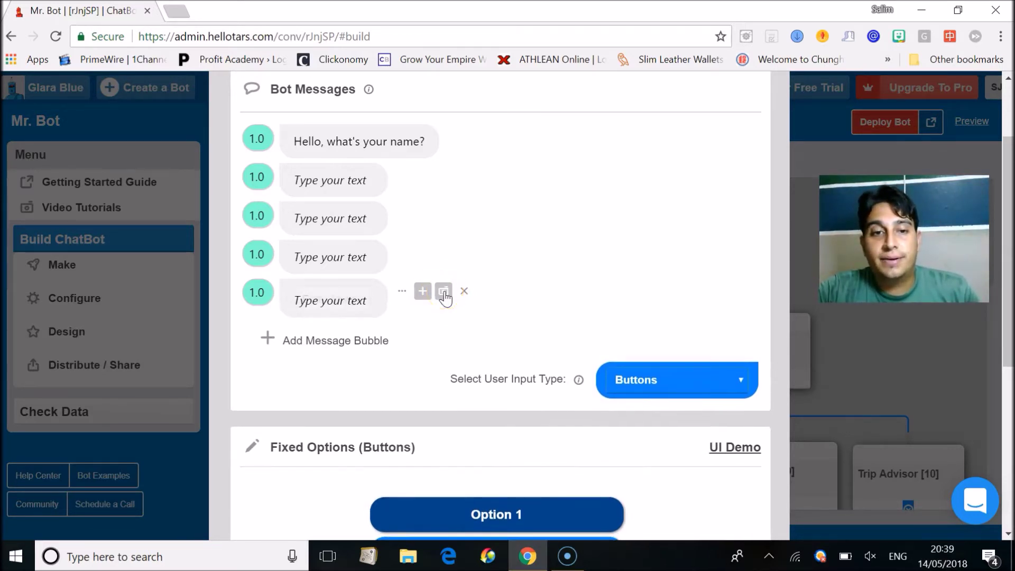
pyautogui.click(444, 292)
pyautogui.click(507, 53)
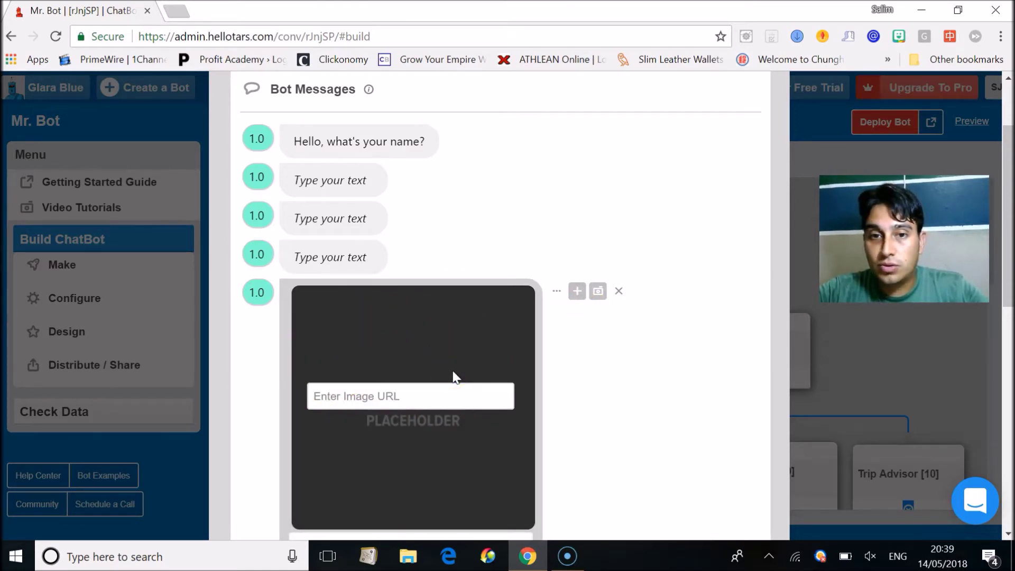
pyautogui.click(618, 291)
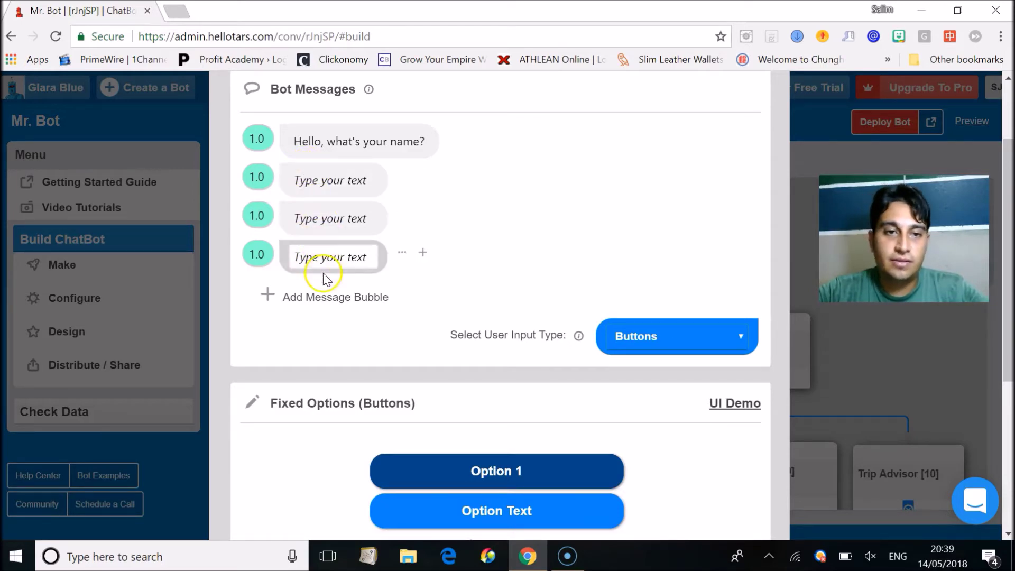
pyautogui.moveTo(403, 257); pyautogui.dragTo(391, 211)
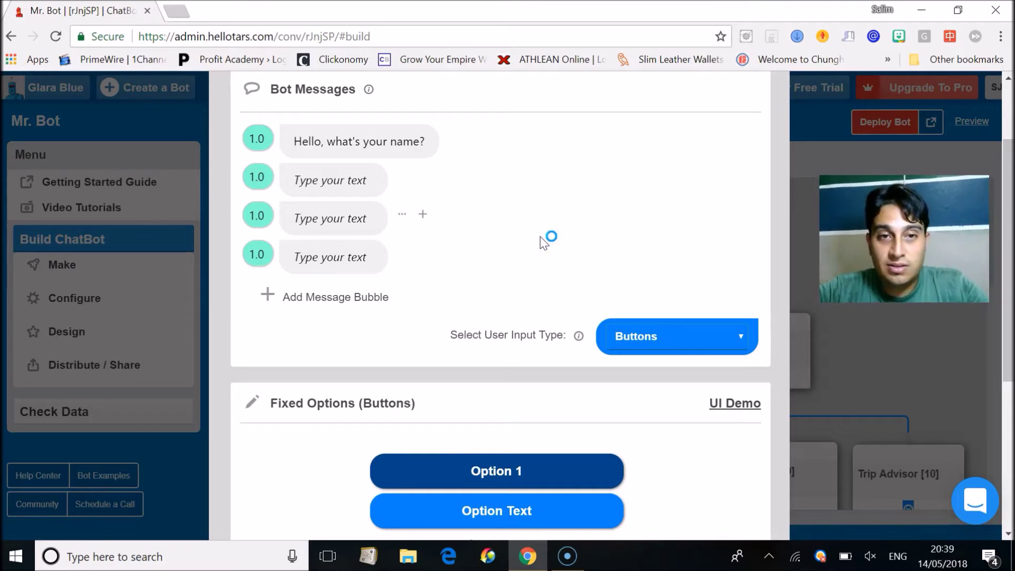
pyautogui.scroll(2, 544, 242)
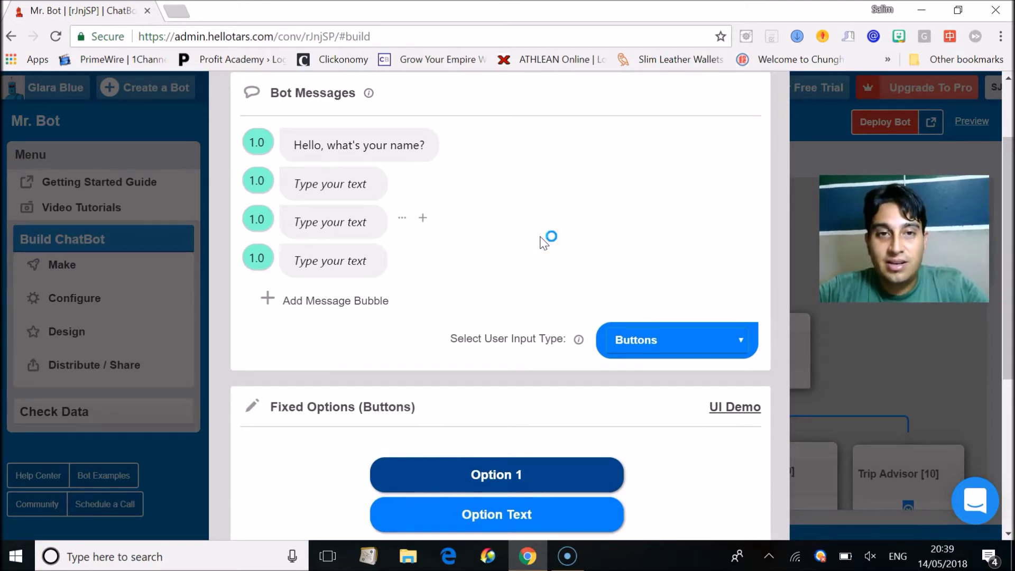
pyautogui.scroll(1, 544, 243)
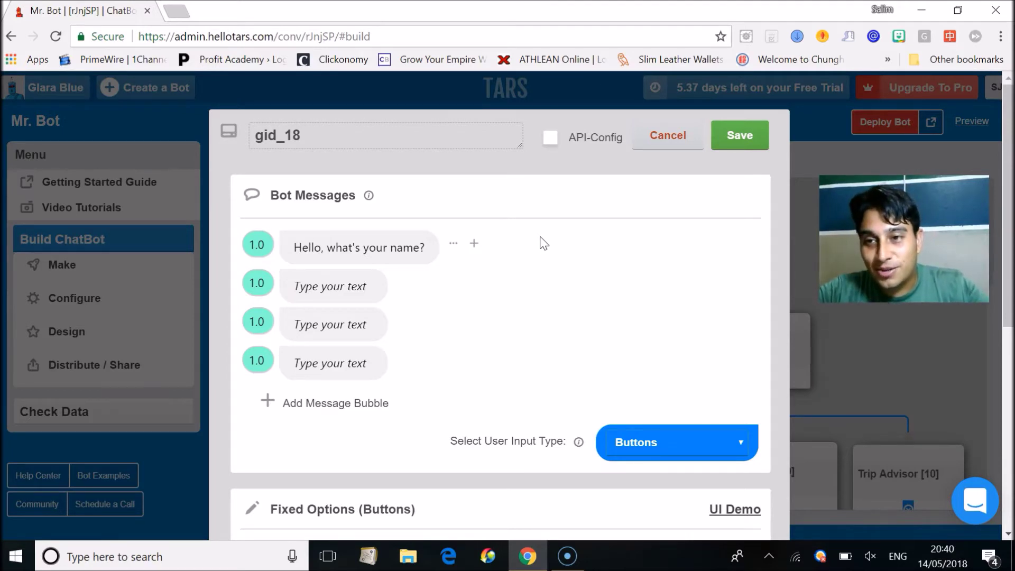
# - Close the gid_18 editor without saving and add a new gambit, gid_19
pyautogui.click(675, 136)
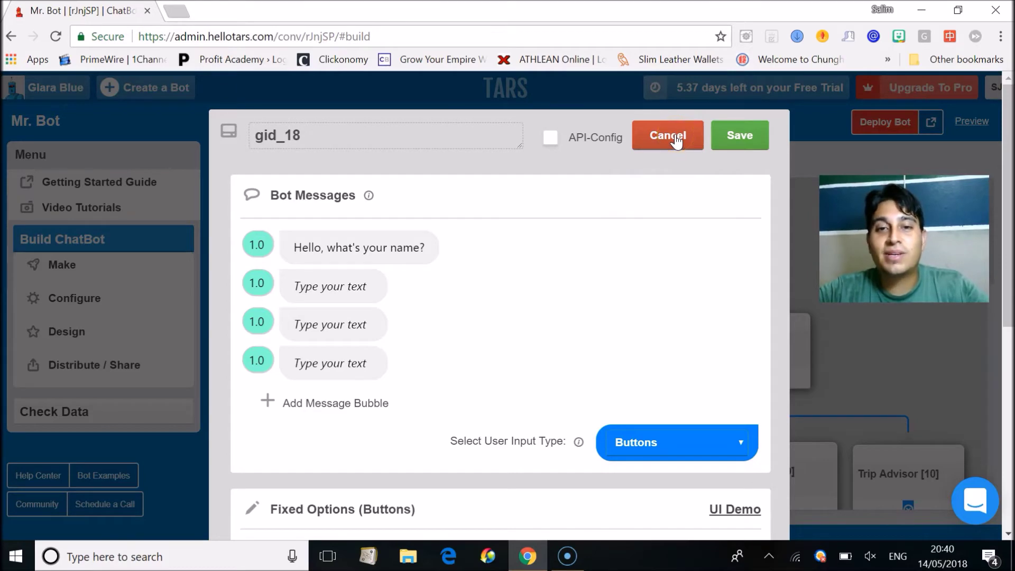
pyautogui.click(676, 138)
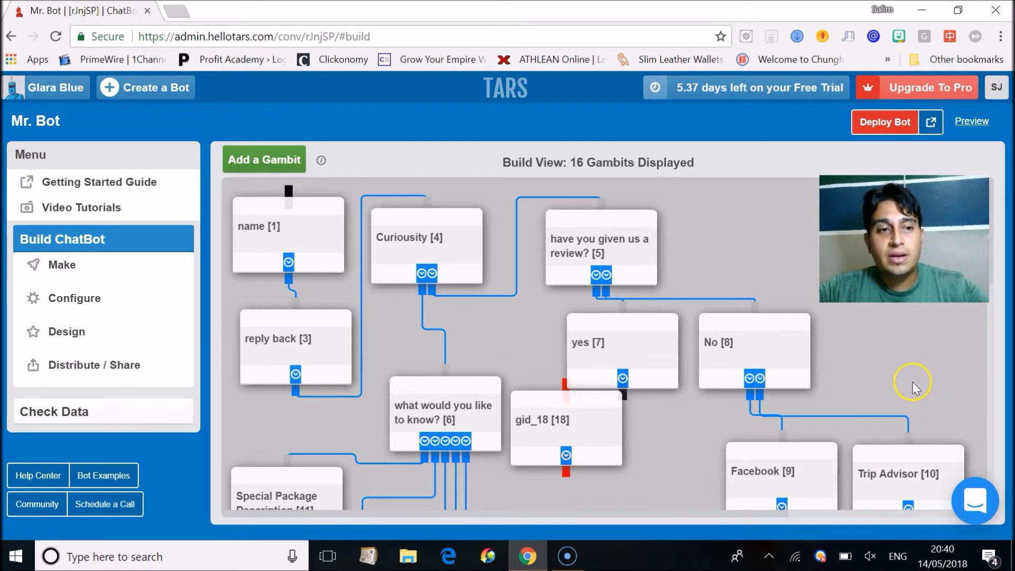
pyautogui.moveTo(553, 415)
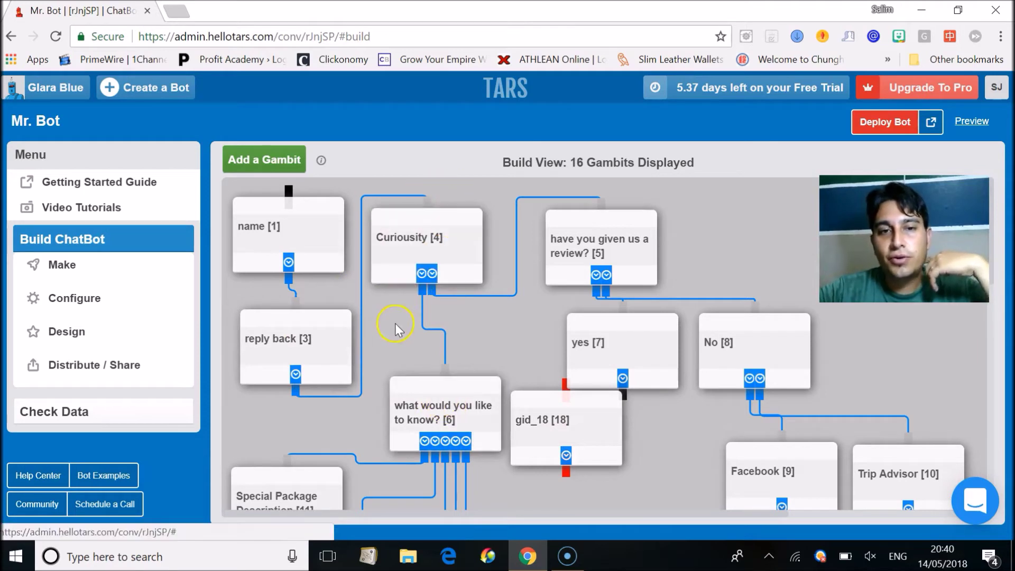
pyautogui.click(277, 155)
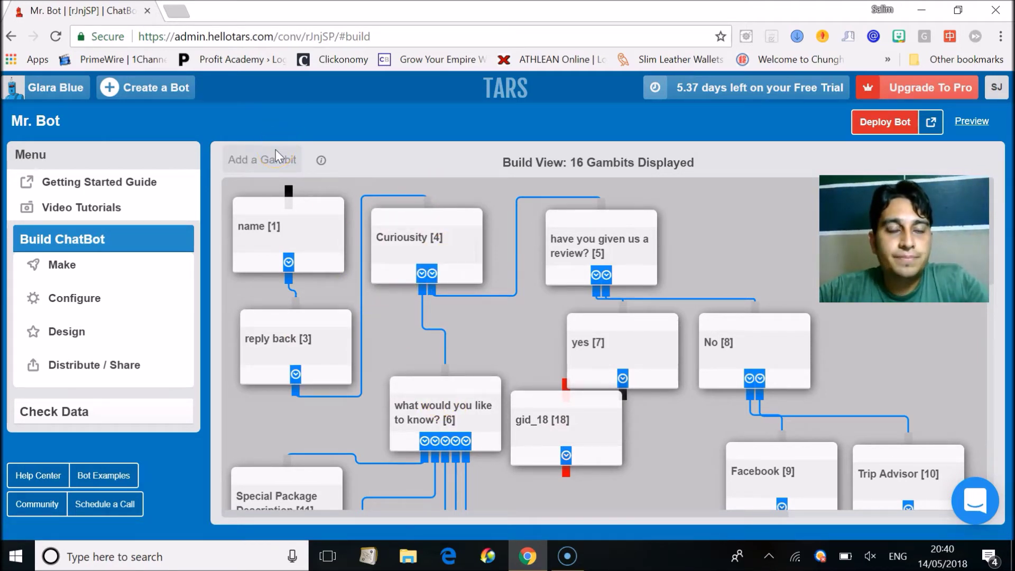
# - Move gid_19 to the upper right, reposition name [1] above reply back [3], and open name's editor
pyautogui.moveTo(504, 231); pyautogui.dragTo(340, 276)
pyautogui.moveTo(280, 228); pyautogui.dragTo(717, 204)
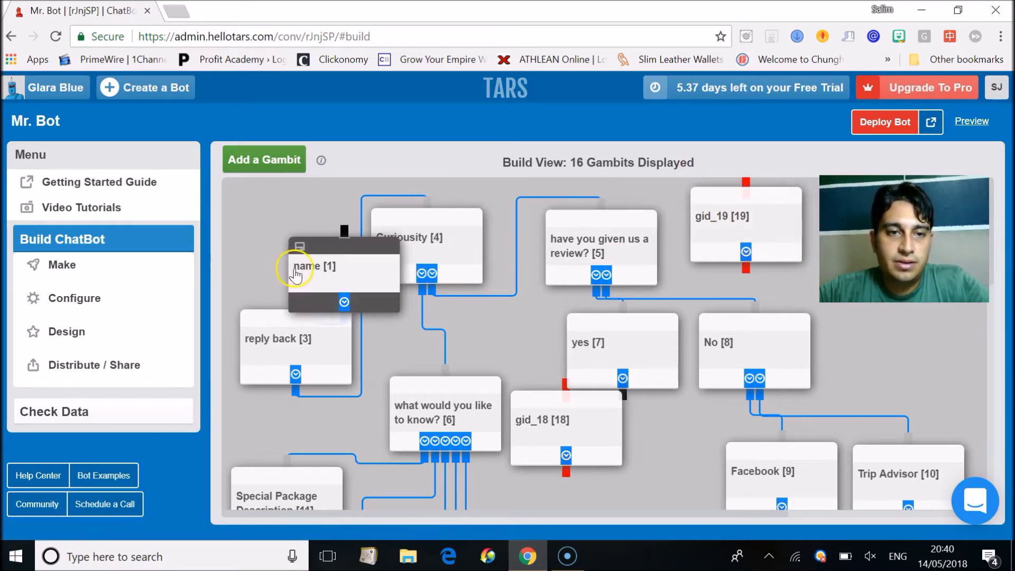
pyautogui.moveTo(317, 276); pyautogui.dragTo(271, 247)
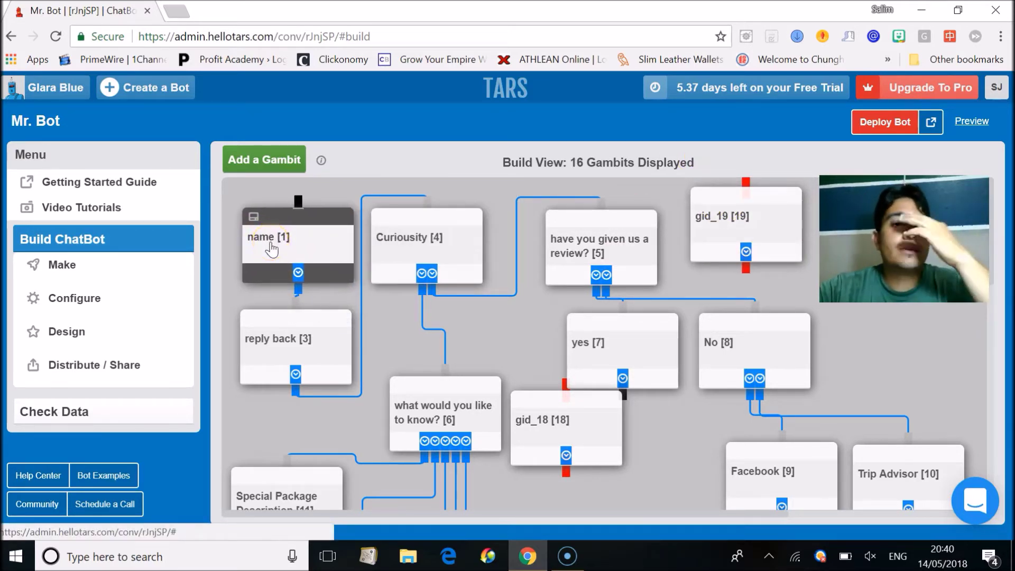
pyautogui.click(260, 241)
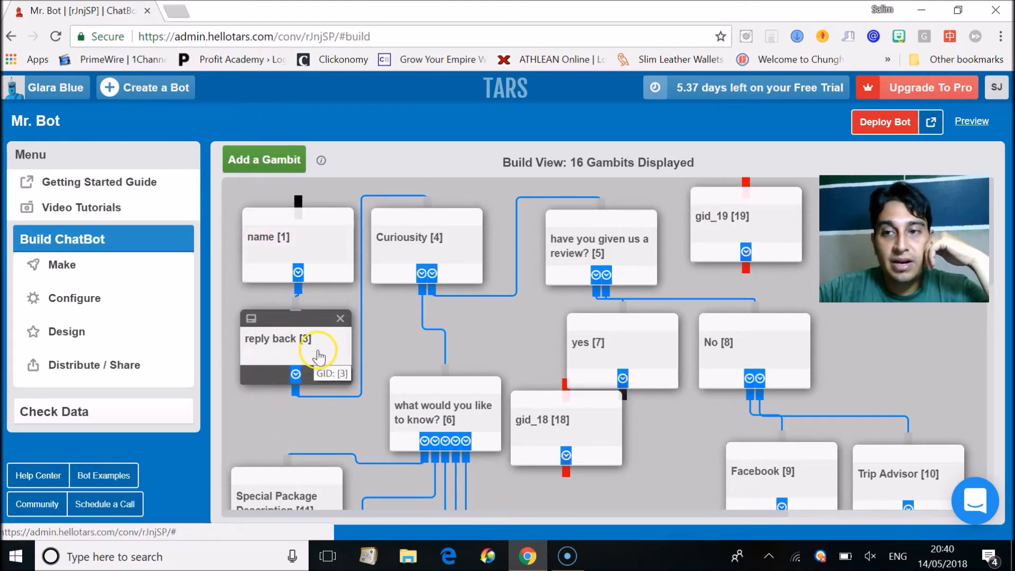
pyautogui.click(294, 254)
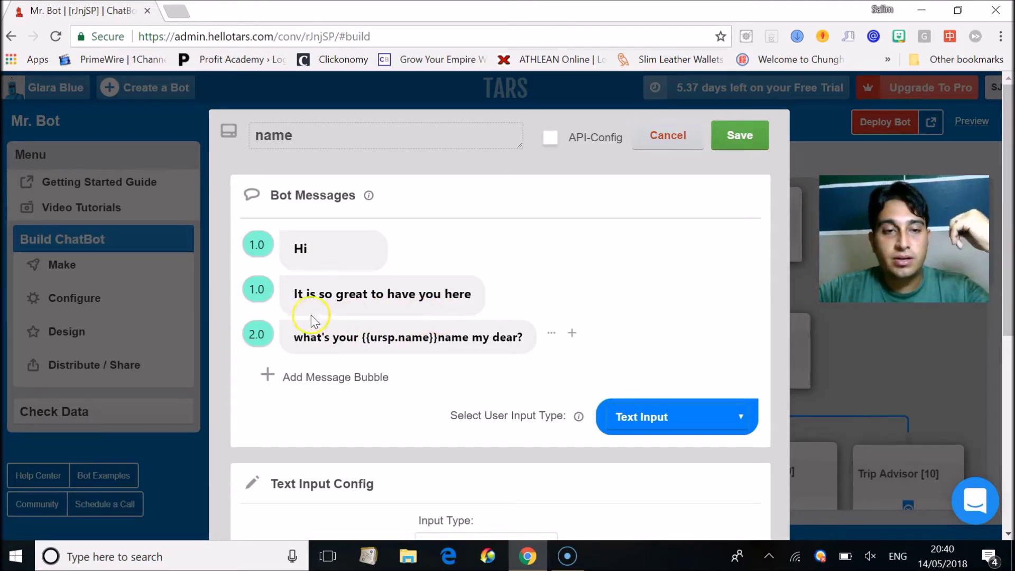
# - Inspect the name gambit's messages, selecting the {{ursp.name}} variable in the third one
pyautogui.click(295, 256)
pyautogui.click(300, 302)
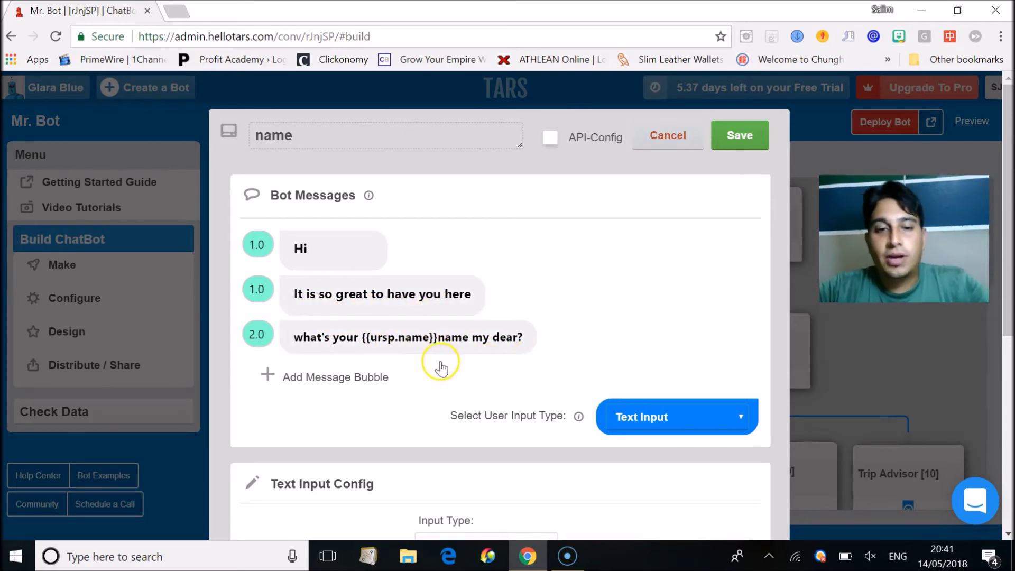
pyautogui.moveTo(361, 337); pyautogui.dragTo(472, 341)
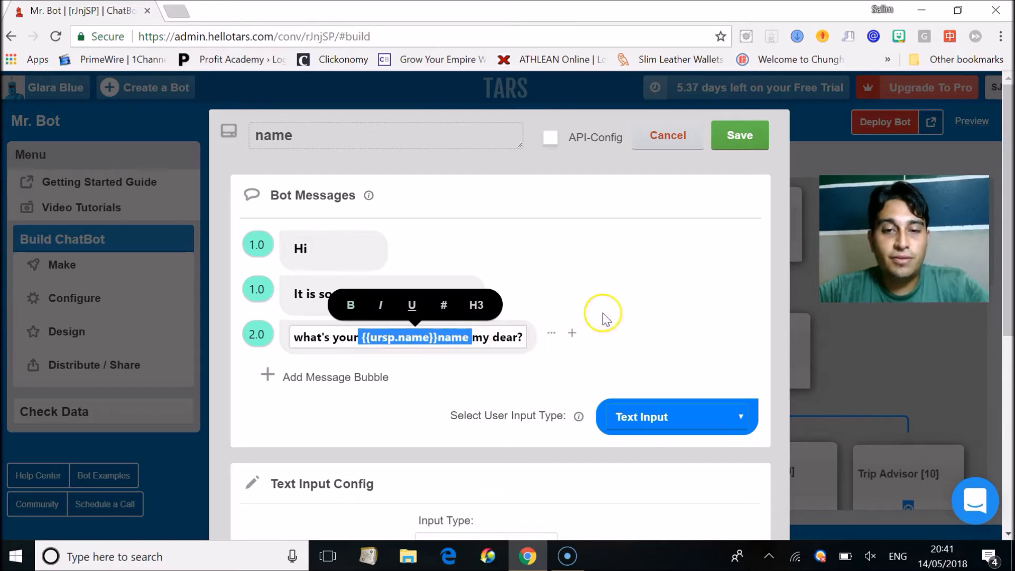
pyautogui.click(607, 280)
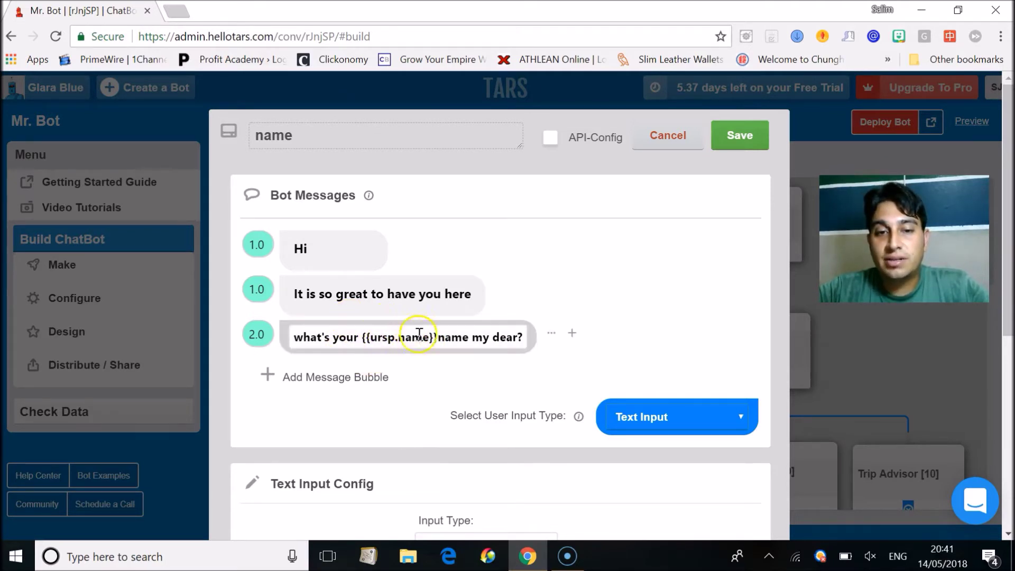
pyautogui.click(481, 389)
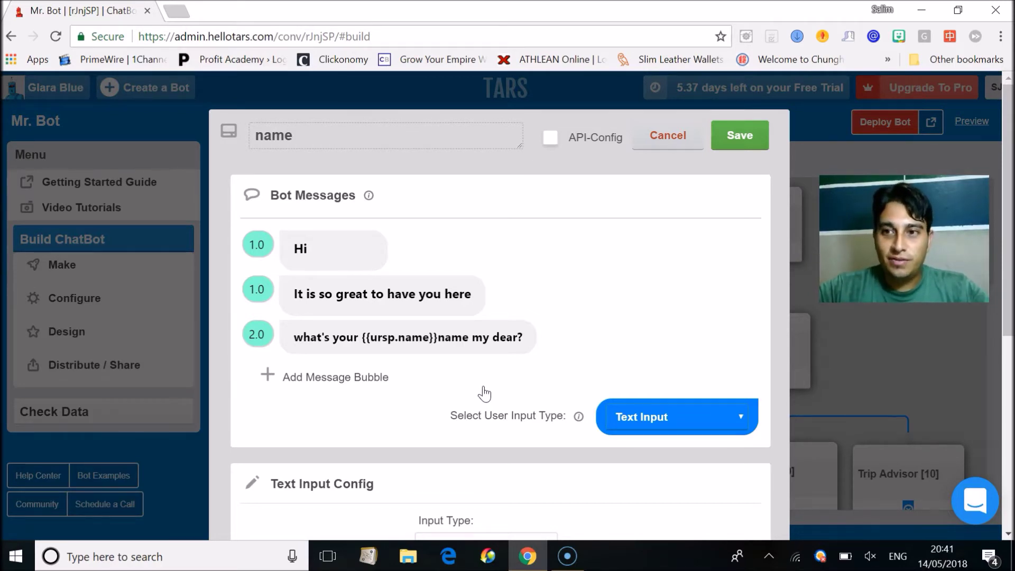
# - Re-check the third message, then close the name gambit editor without saving
pyautogui.click(373, 345)
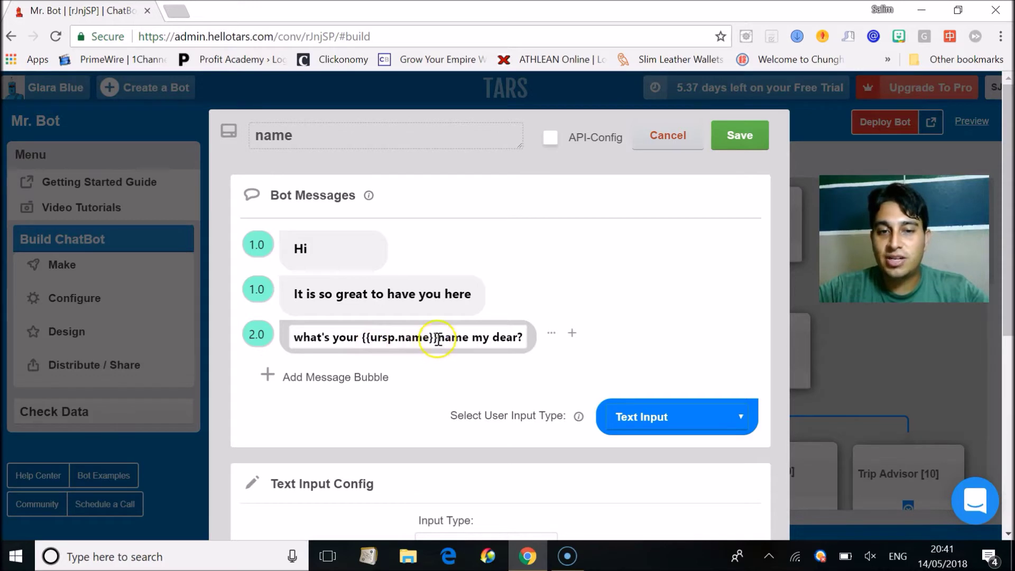
pyautogui.click(571, 359)
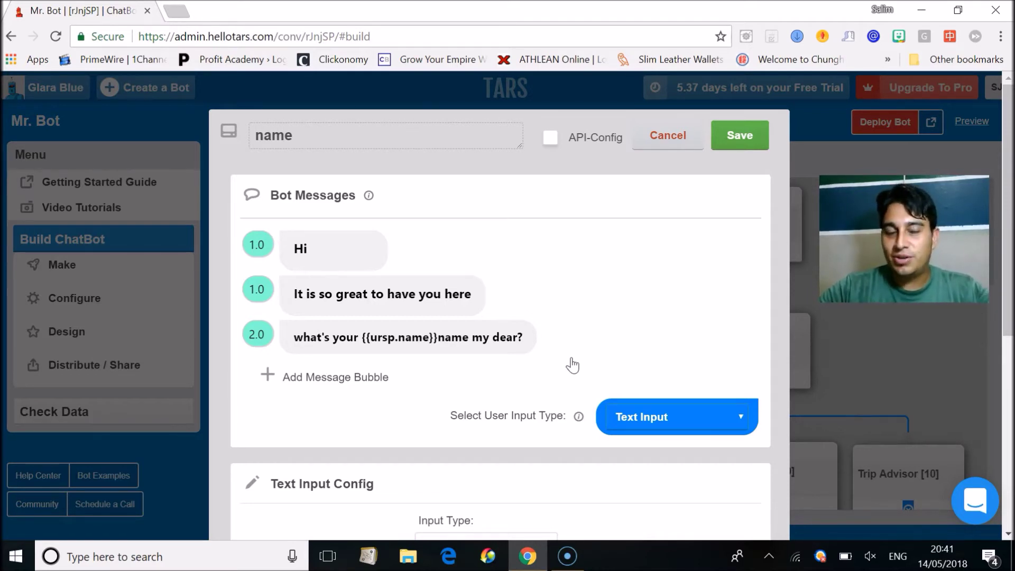
pyautogui.click(344, 336)
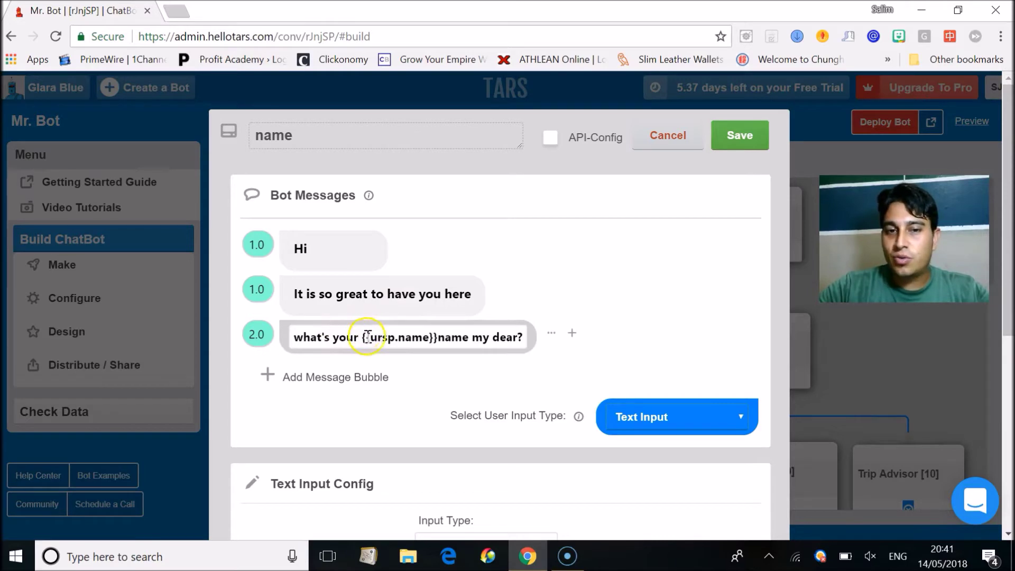
pyautogui.click(559, 288)
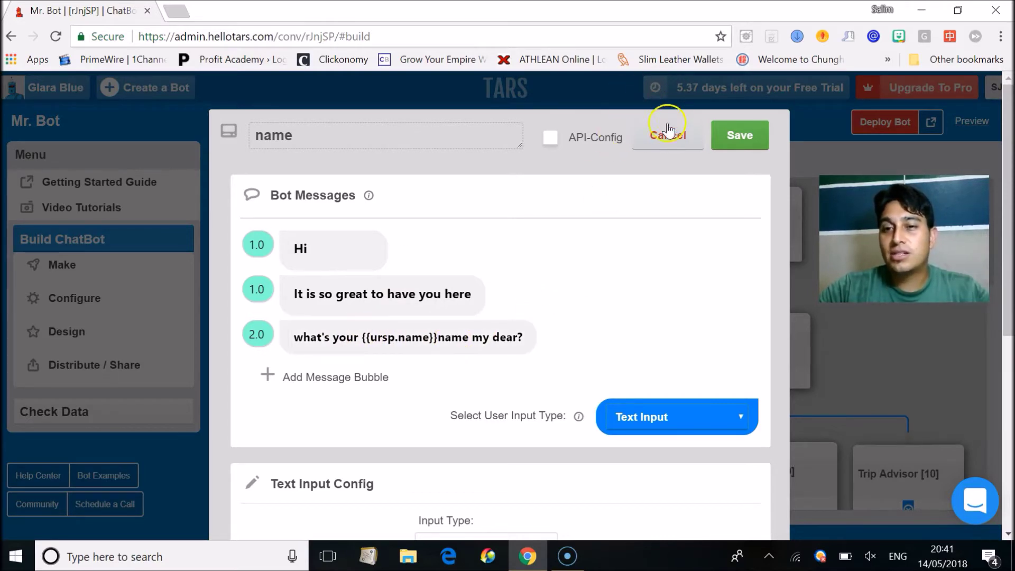
pyautogui.click(662, 139)
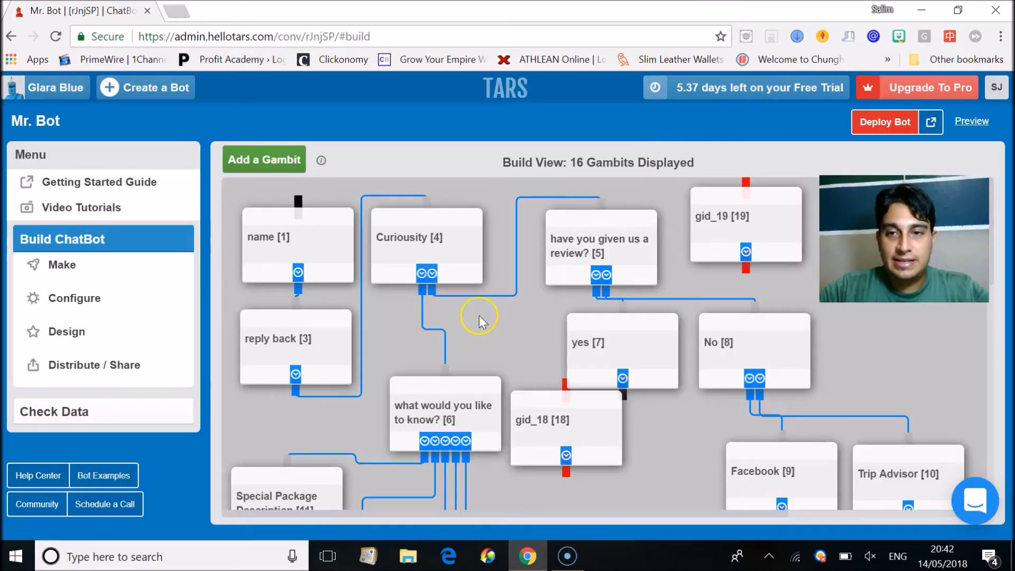
# - Nudge gid_19 down-left and drag its connector onto the No [8] gambit
pyautogui.moveTo(737, 245)
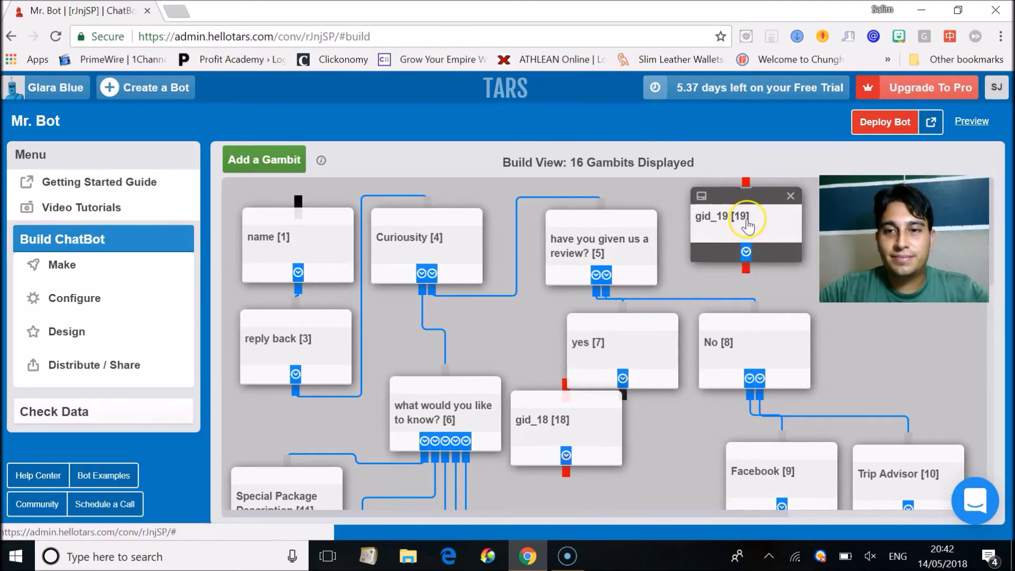
pyautogui.moveTo(748, 227); pyautogui.dragTo(738, 240)
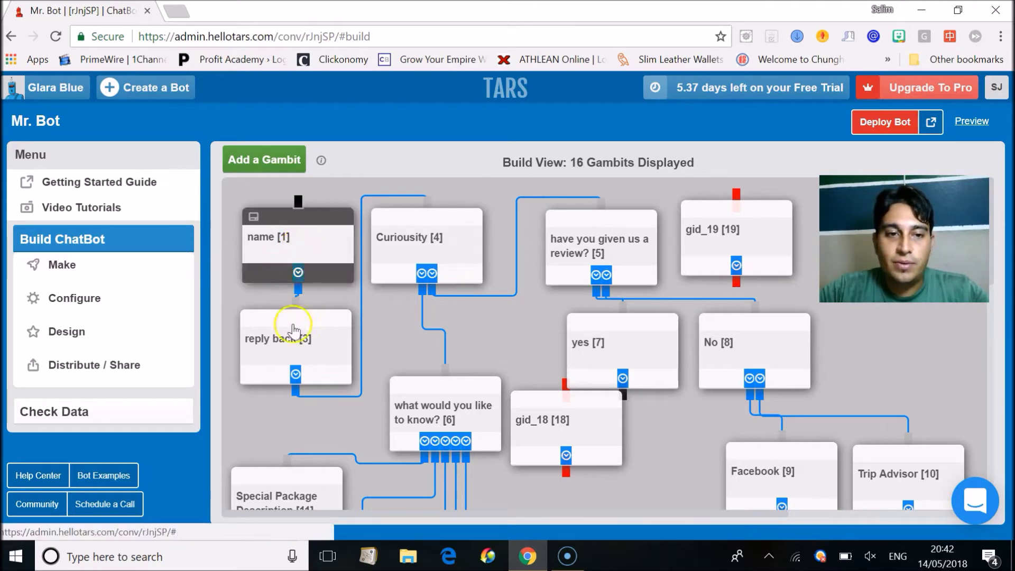
pyautogui.moveTo(283, 359)
pyautogui.moveTo(268, 231)
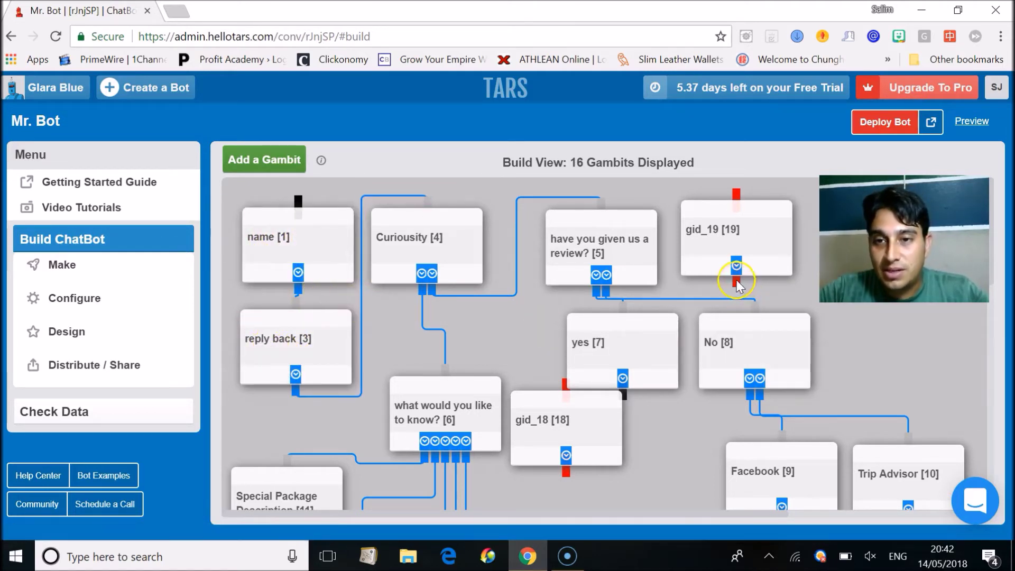
pyautogui.moveTo(737, 286); pyautogui.dragTo(754, 321)
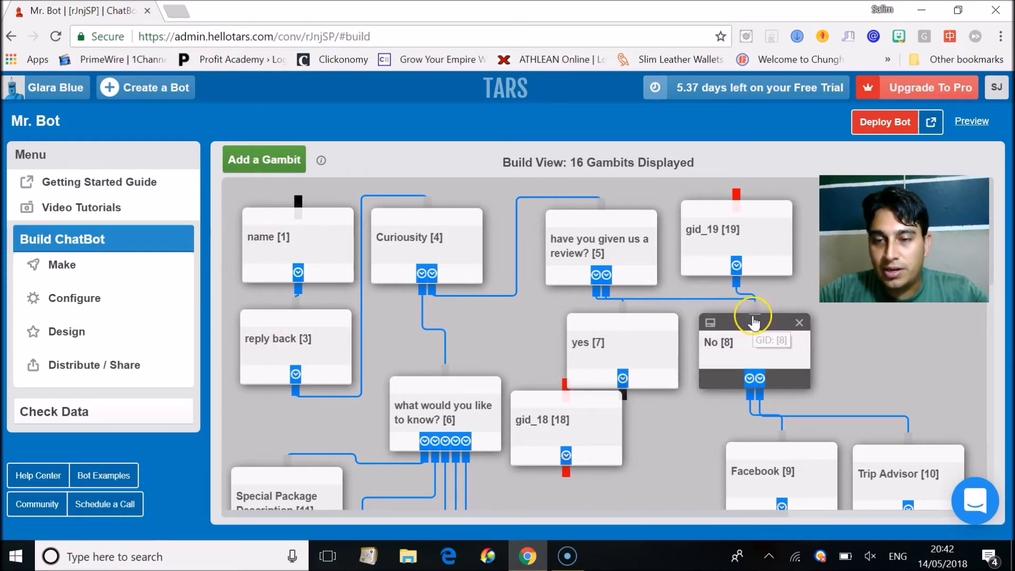
pyautogui.moveTo(754, 312)
pyautogui.mouseDown()
pyautogui.moveTo(760, 282)
pyautogui.moveTo(736, 293)
pyautogui.moveTo(742, 320)
pyautogui.moveTo(756, 313)
pyautogui.mouseUp()
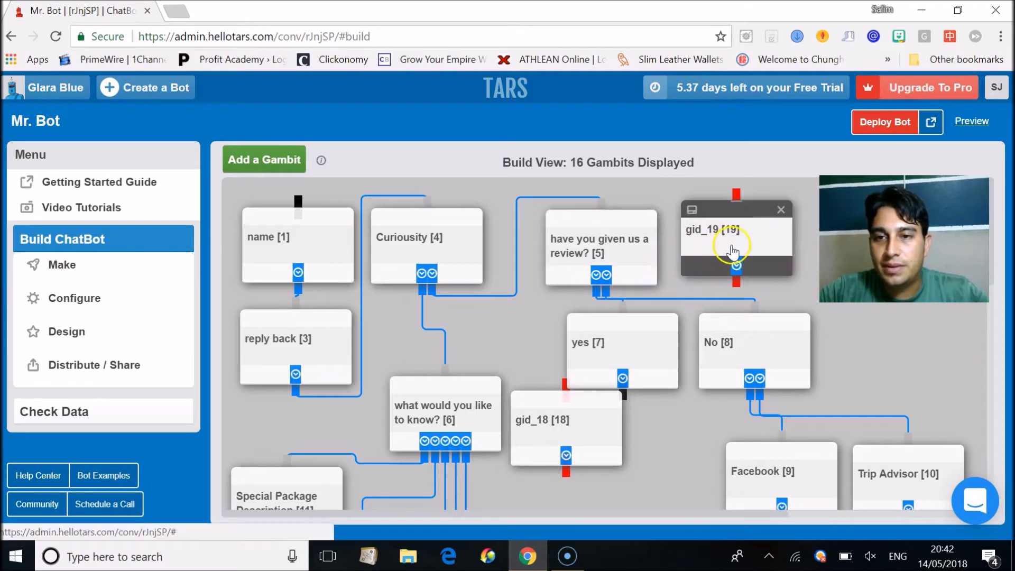
# - Delete the gid_19 gambit and nudge reply back [3] down-left below name [1]
pyautogui.click(781, 209)
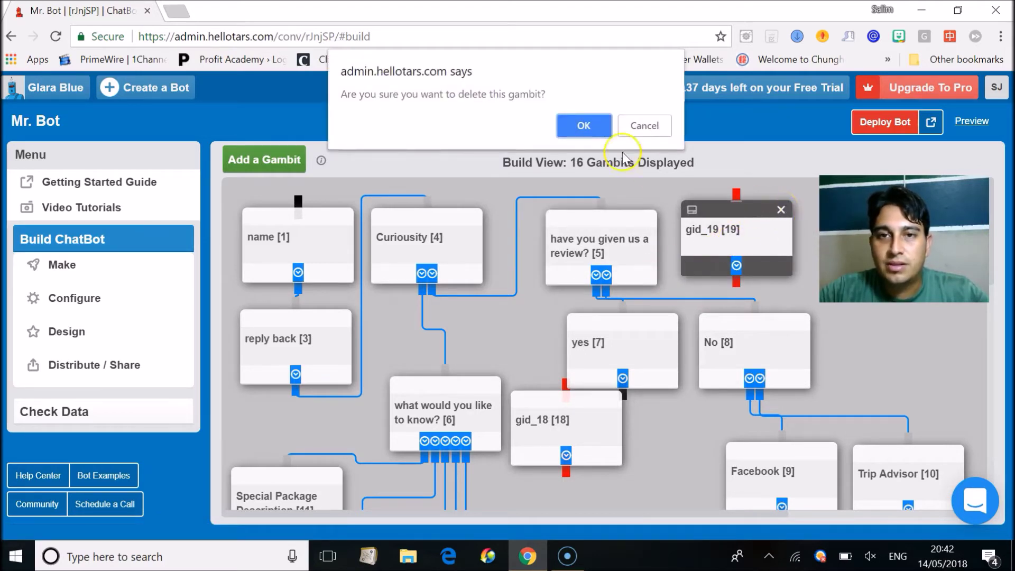
pyautogui.click(584, 125)
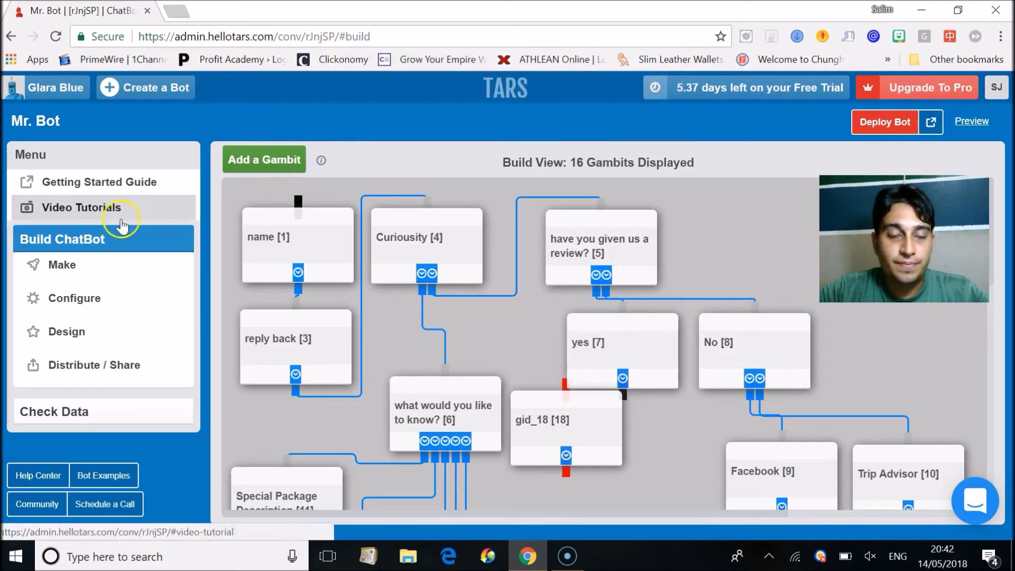
pyautogui.click(296, 294)
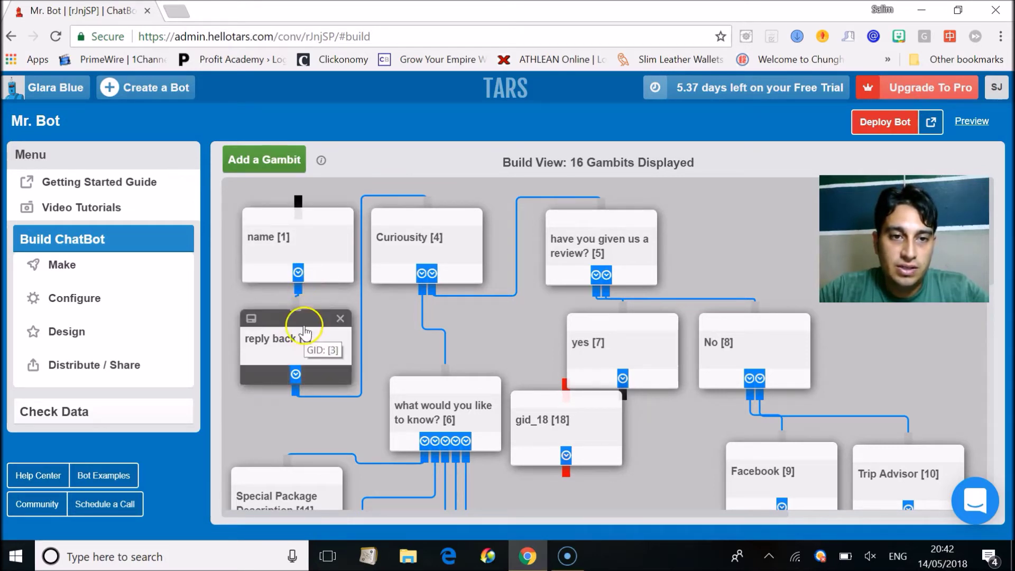
pyautogui.moveTo(305, 332); pyautogui.dragTo(292, 344)
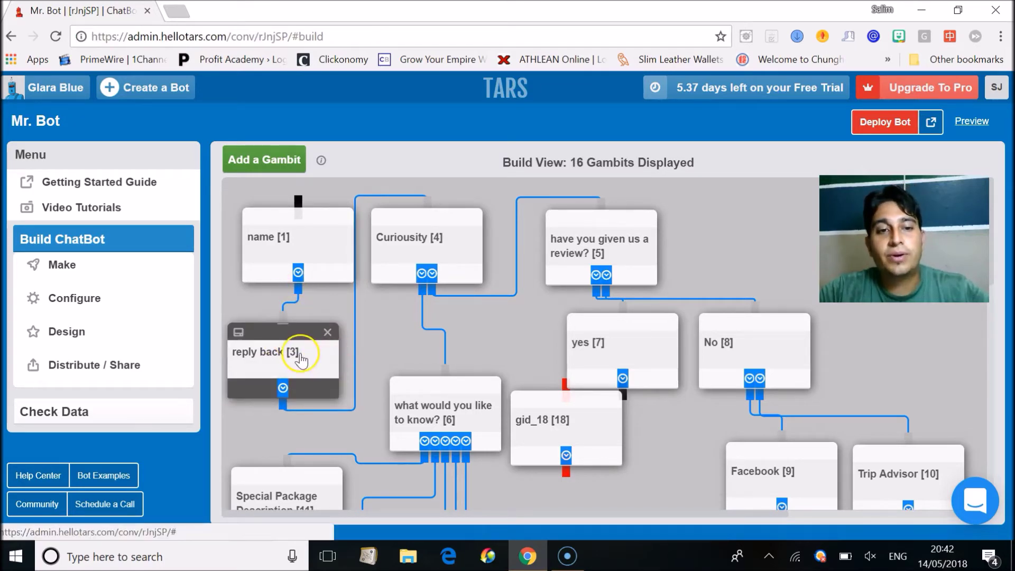
# - Open reply back [3] and scroll through its name greeting and welcome image messages
pyautogui.click(301, 360)
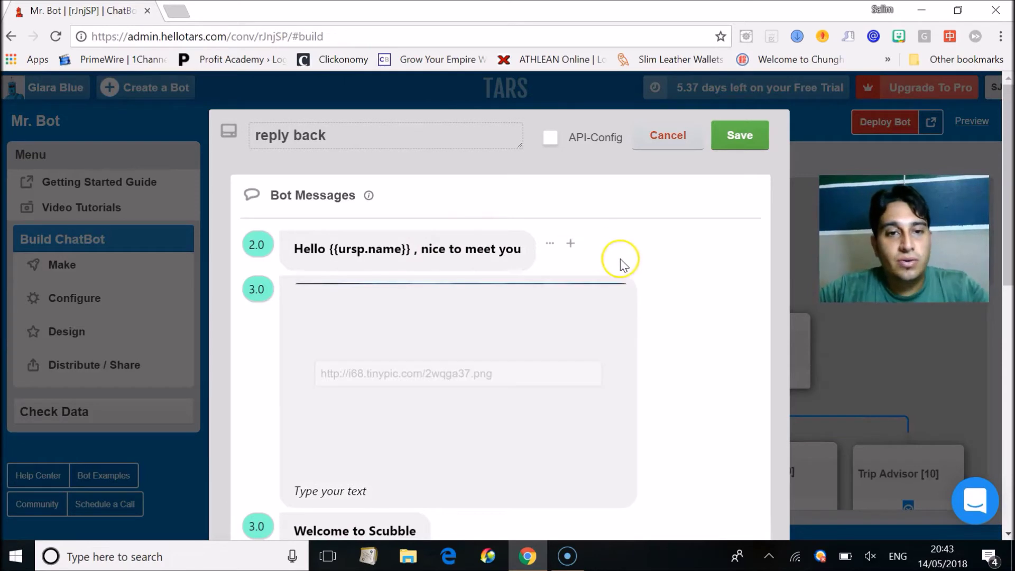
pyautogui.scroll(-1, 721, 355)
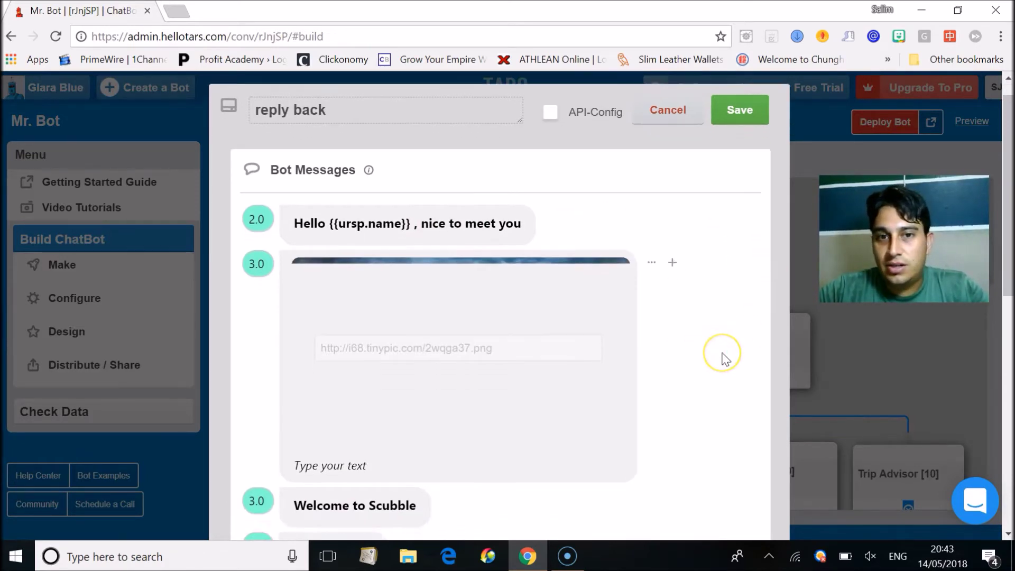
pyautogui.scroll(-2, 723, 357)
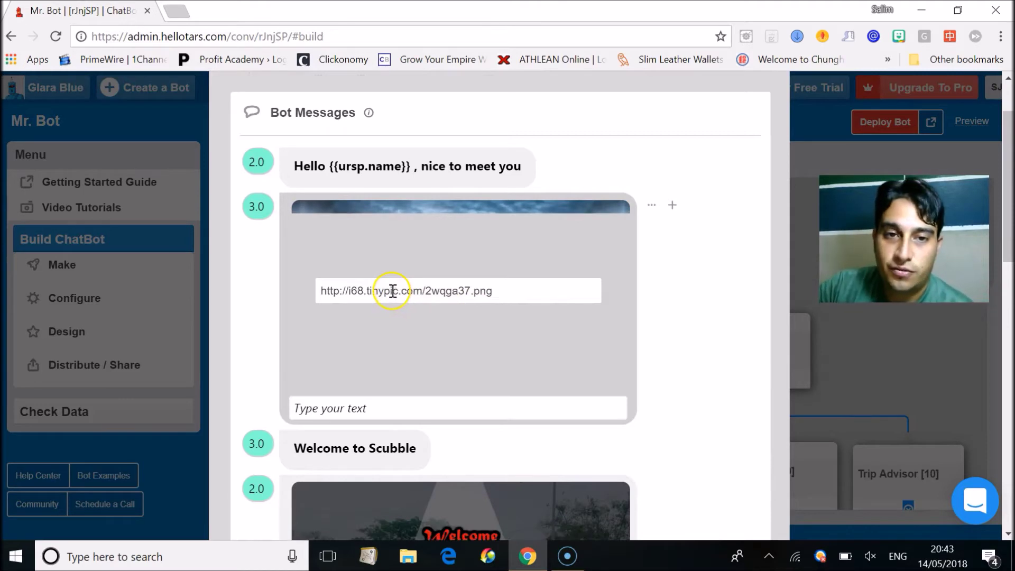
pyautogui.scroll(-6, 668, 362)
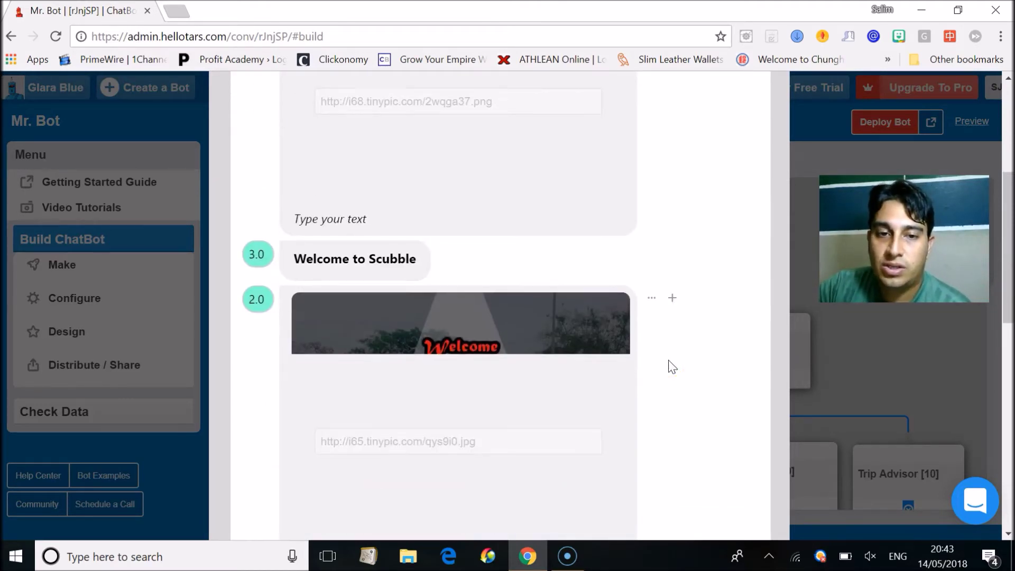
pyautogui.click(543, 321)
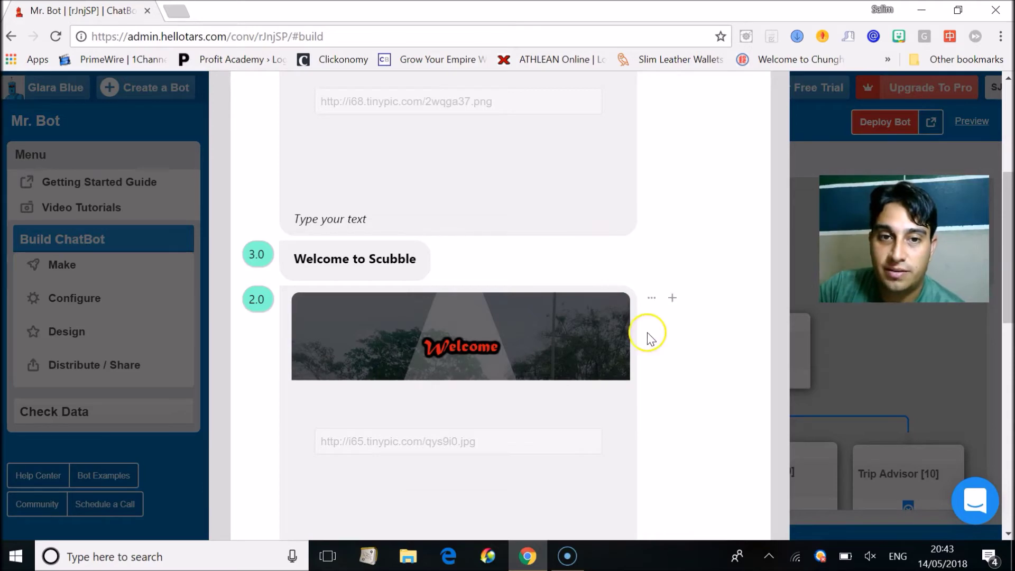
pyautogui.scroll(1, 650, 337)
pyautogui.scroll(5, 650, 339)
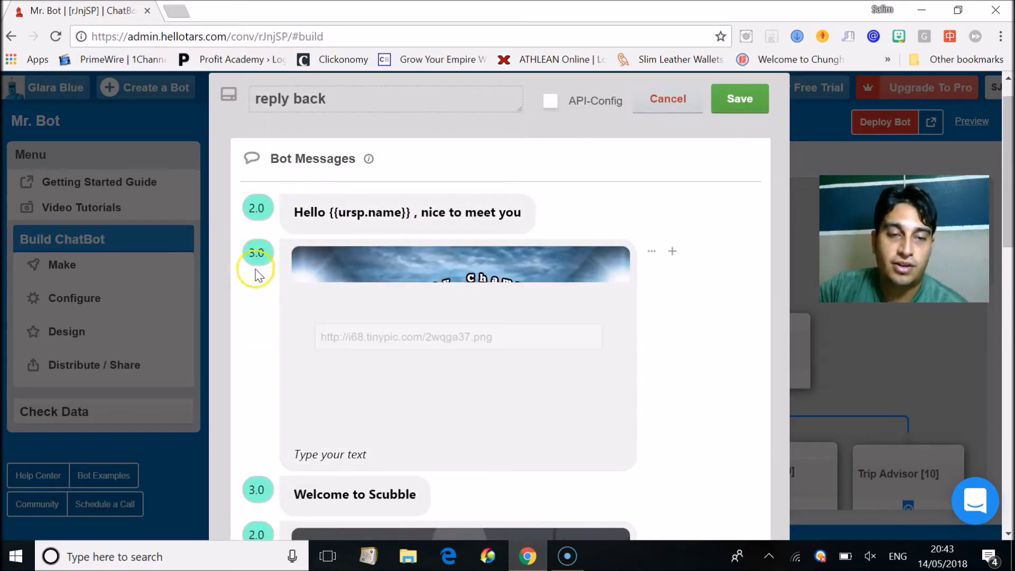
pyautogui.scroll(-2, 256, 324)
pyautogui.scroll(-1, 256, 324)
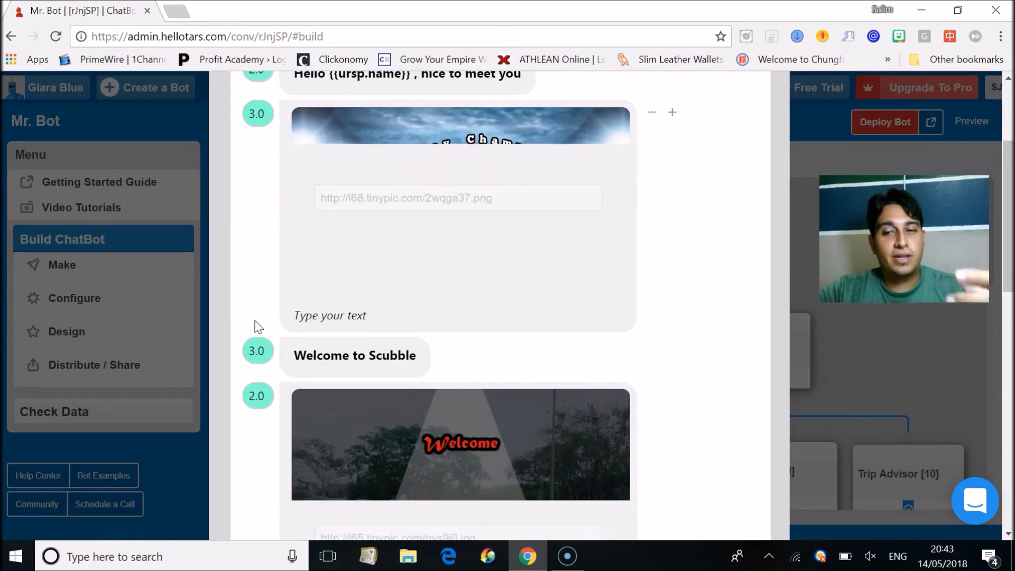
pyautogui.scroll(4, 503, 305)
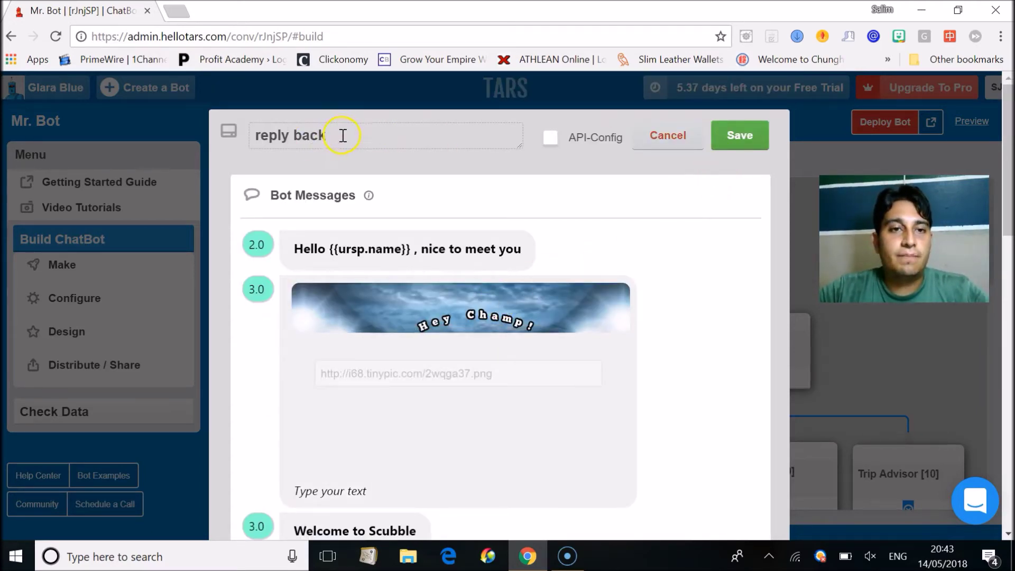
# - Select the gambit's name text, then close the editor without saving
pyautogui.moveTo(342, 135); pyautogui.dragTo(249, 134)
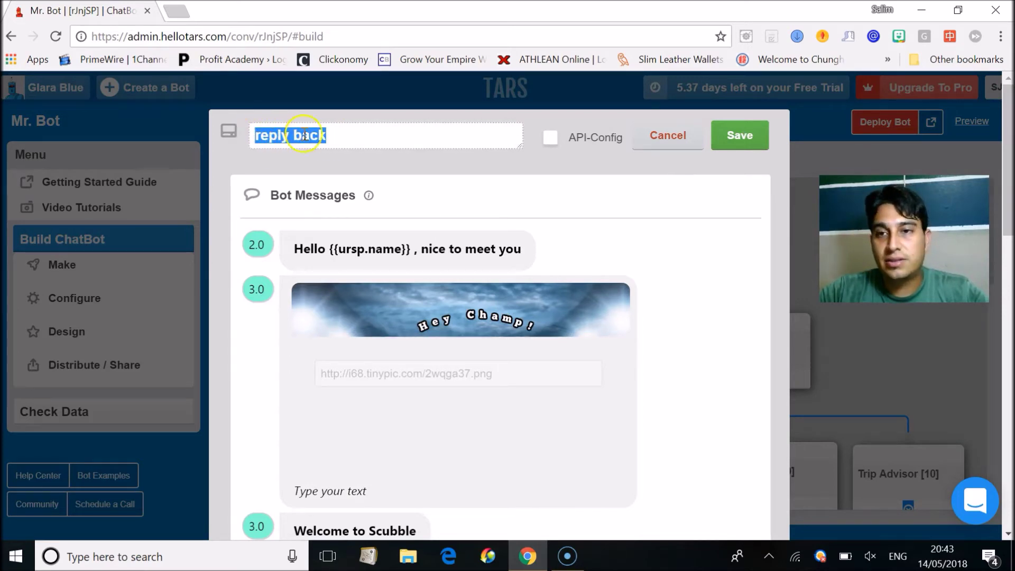
pyautogui.click(361, 132)
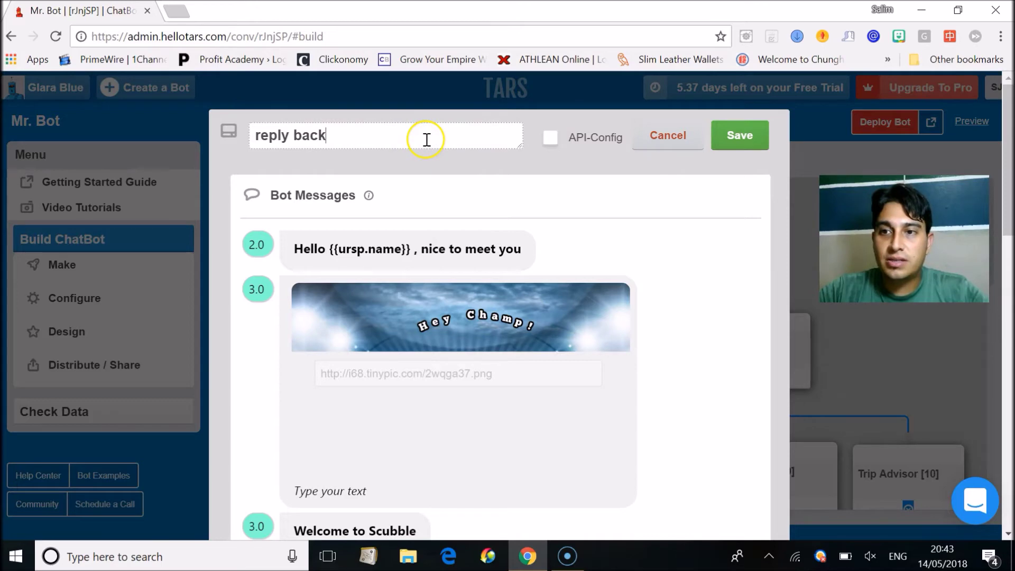
pyautogui.click(672, 136)
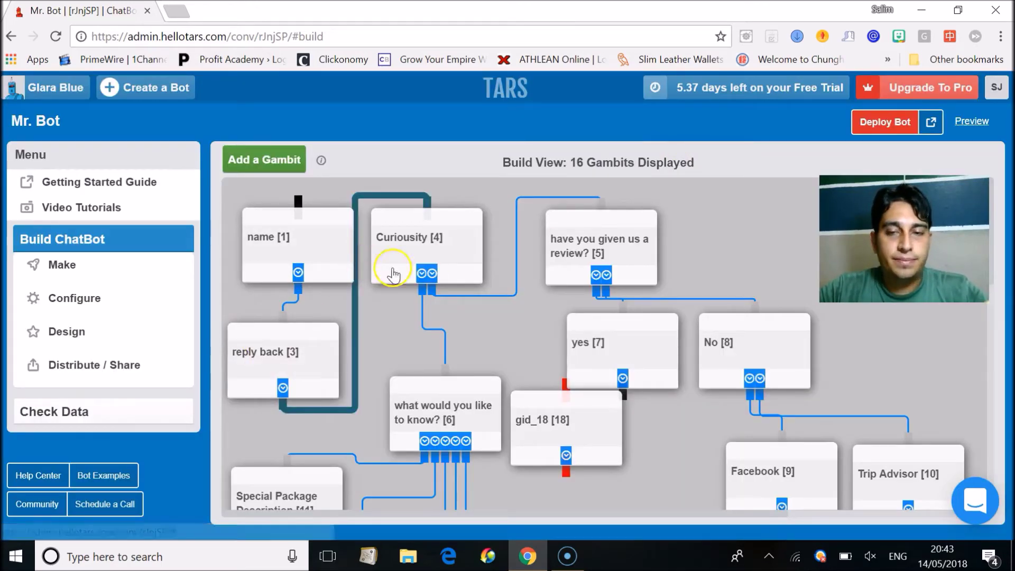
# - Scroll across the 16-gambit flowchart, then open Mr. Bot's Configure settings page
pyautogui.scroll(-2, 616, 321)
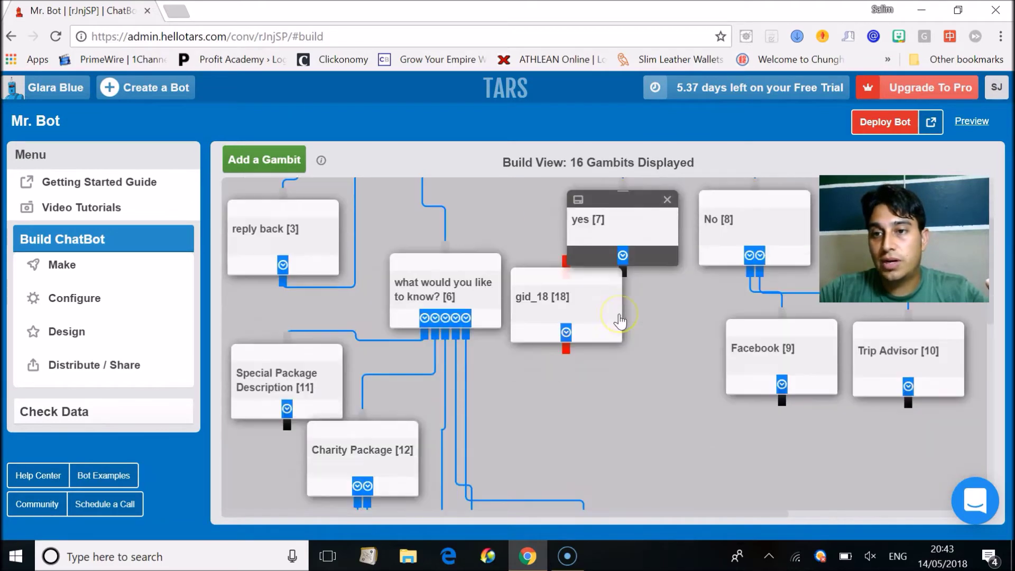
pyautogui.scroll(-3, 618, 315)
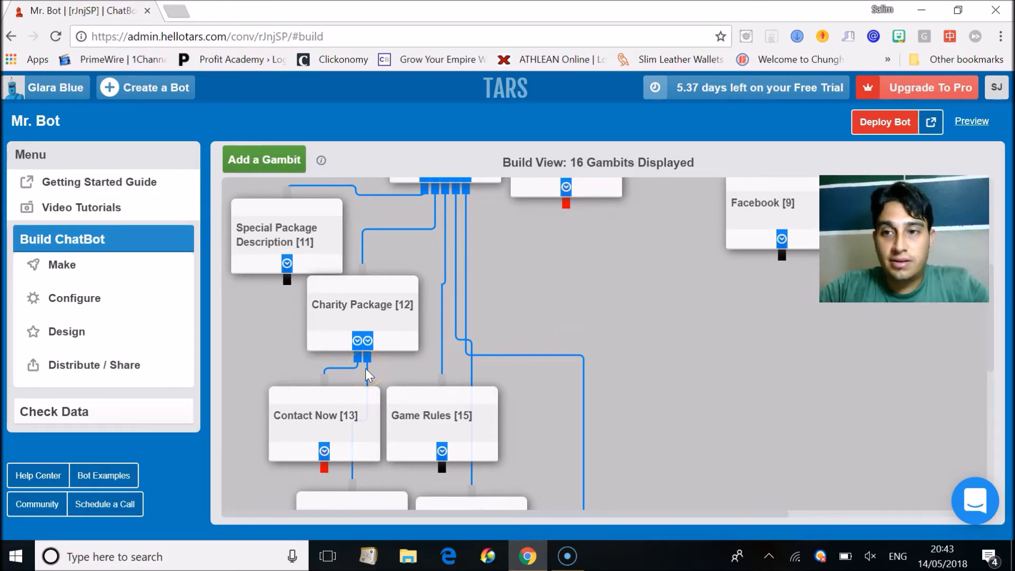
pyautogui.scroll(3, 658, 309)
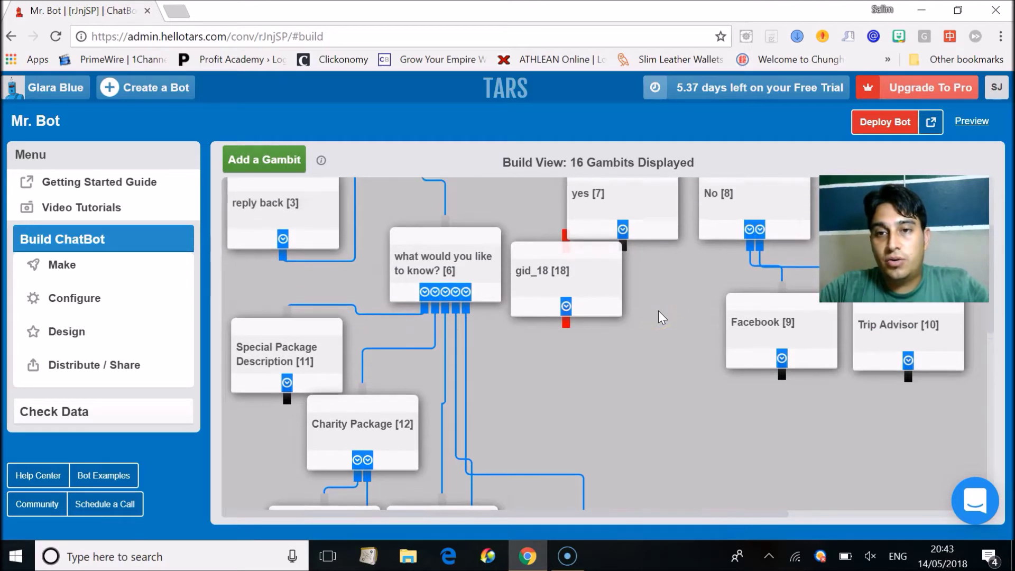
pyautogui.scroll(4, 658, 310)
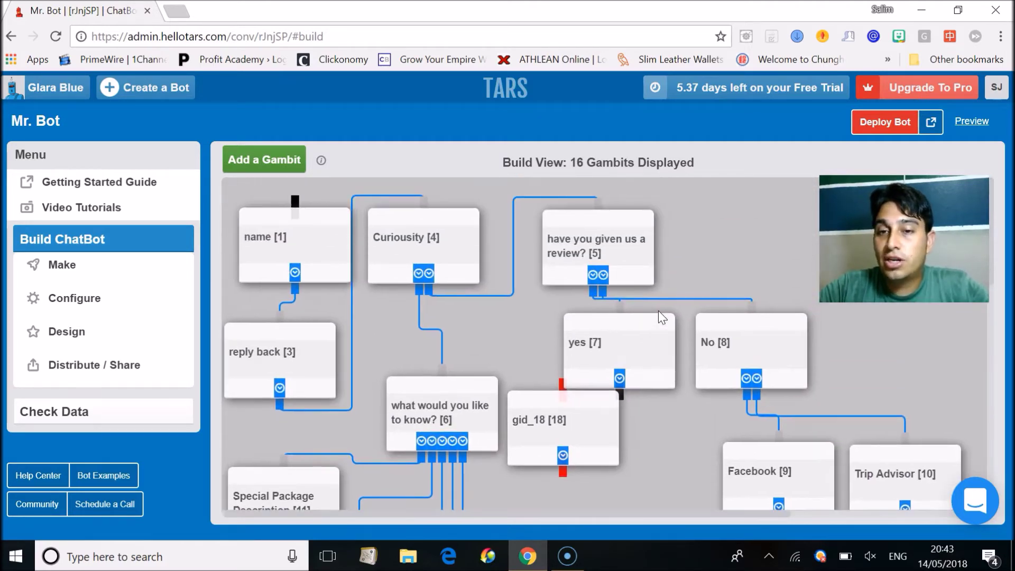
pyautogui.hscroll(-1, 660, 317)
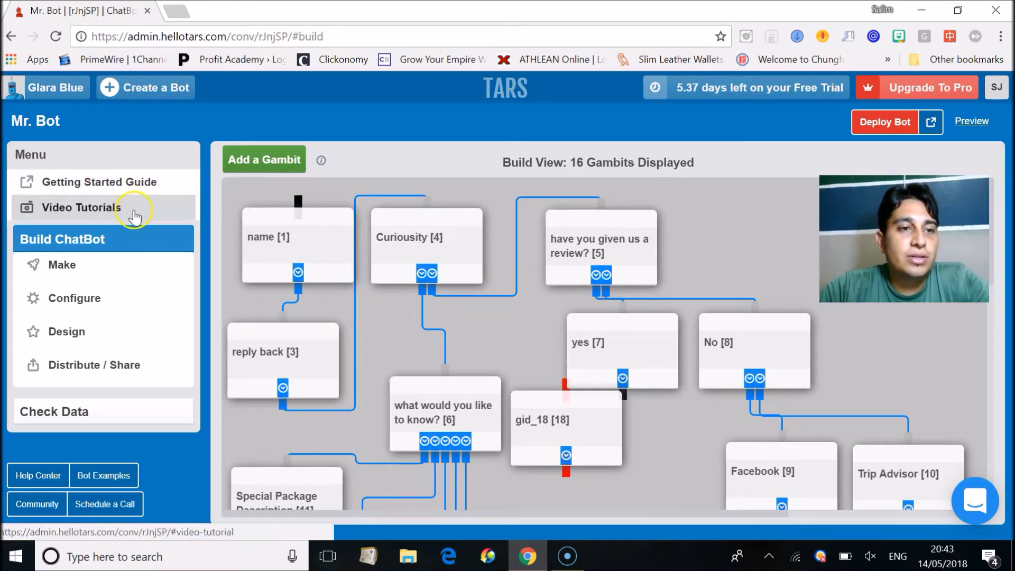
pyautogui.click(127, 266)
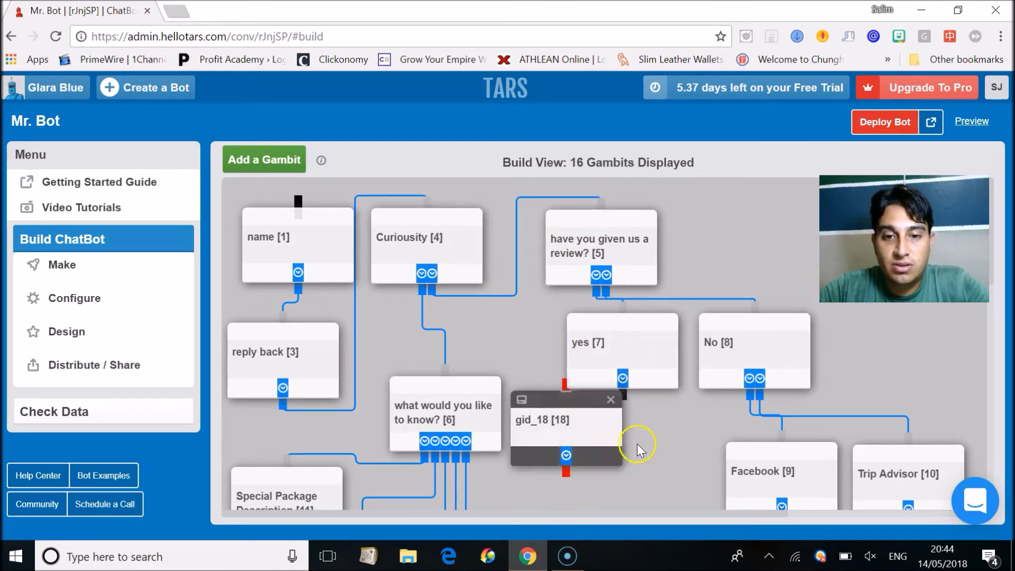
pyautogui.scroll(-3, 699, 427)
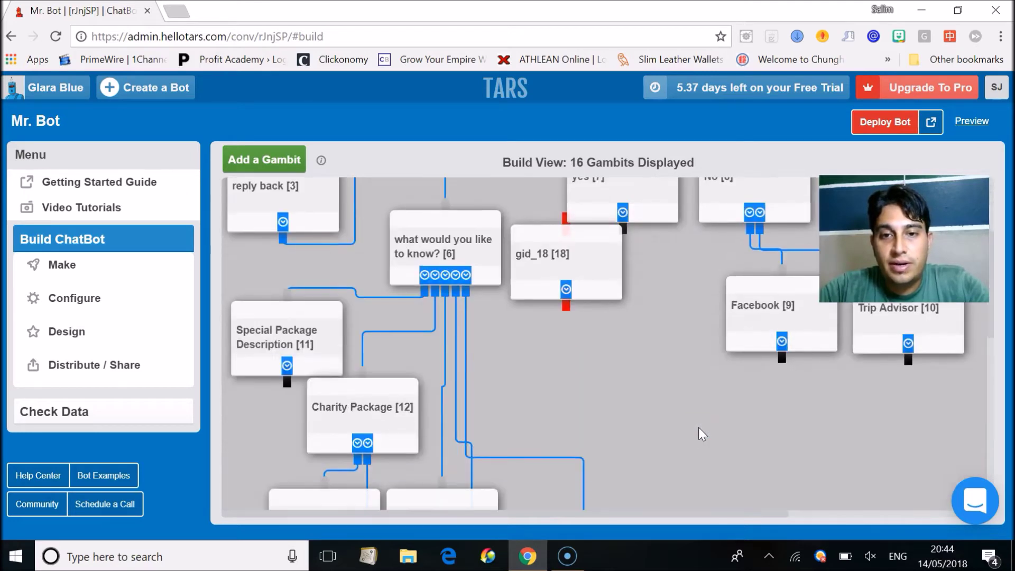
pyautogui.scroll(2, 698, 427)
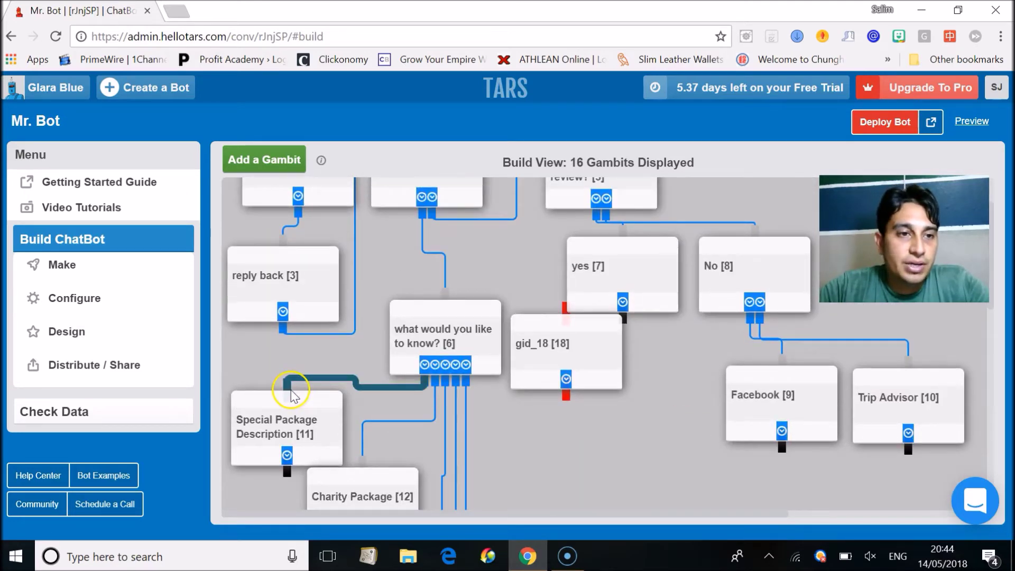
pyautogui.click(89, 301)
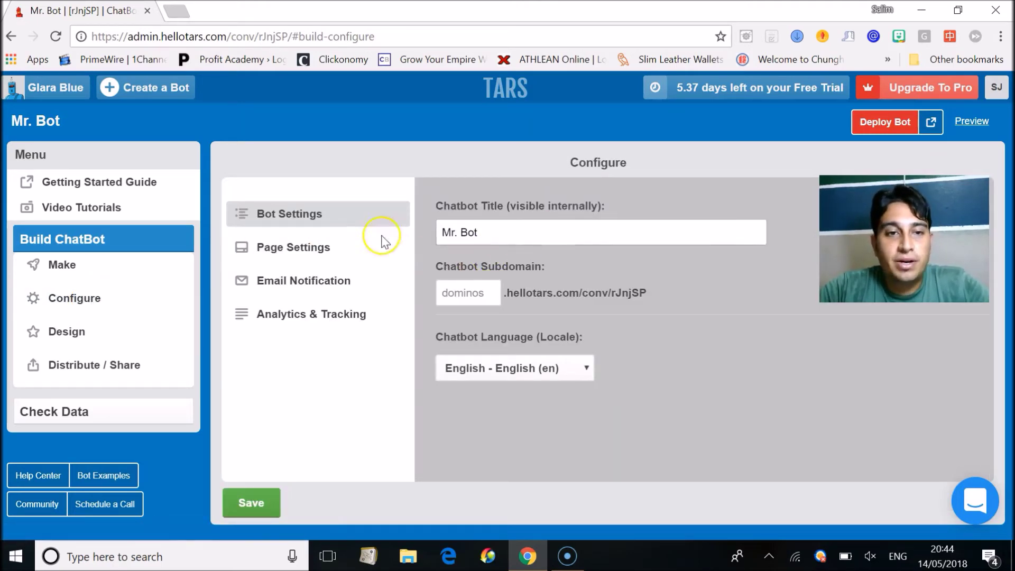
# - Show Page Settings with meta title 'Mr. Bot | TARS' and the empty favicon and meta image URL fields
pyautogui.click(341, 258)
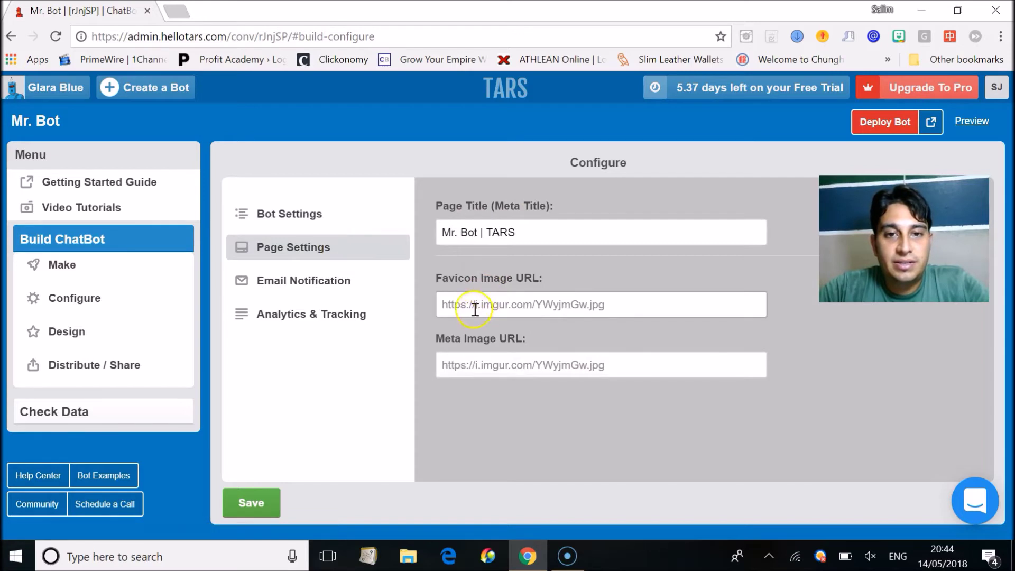
pyautogui.click(522, 305)
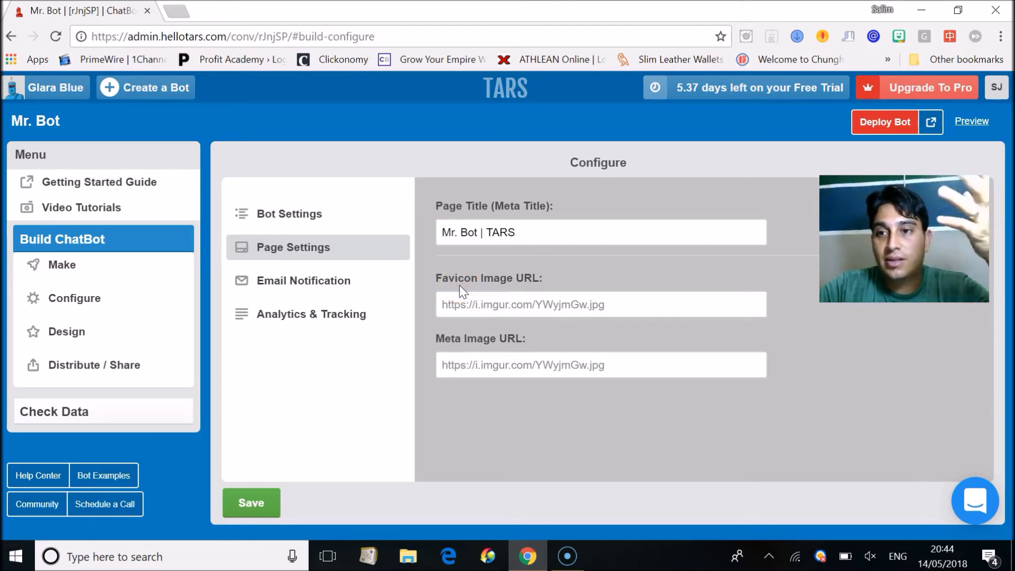
pyautogui.click(495, 302)
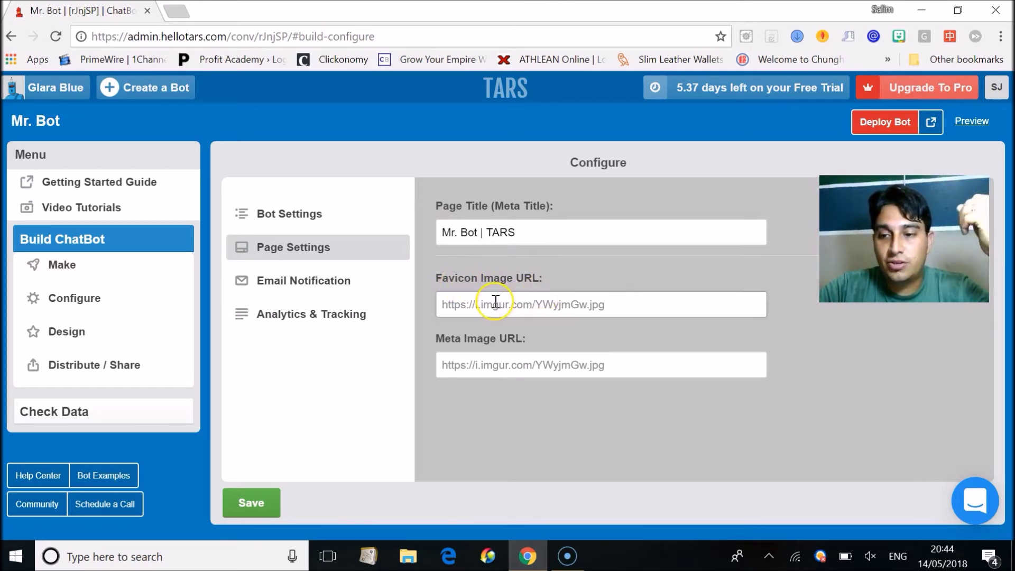
pyautogui.click(539, 369)
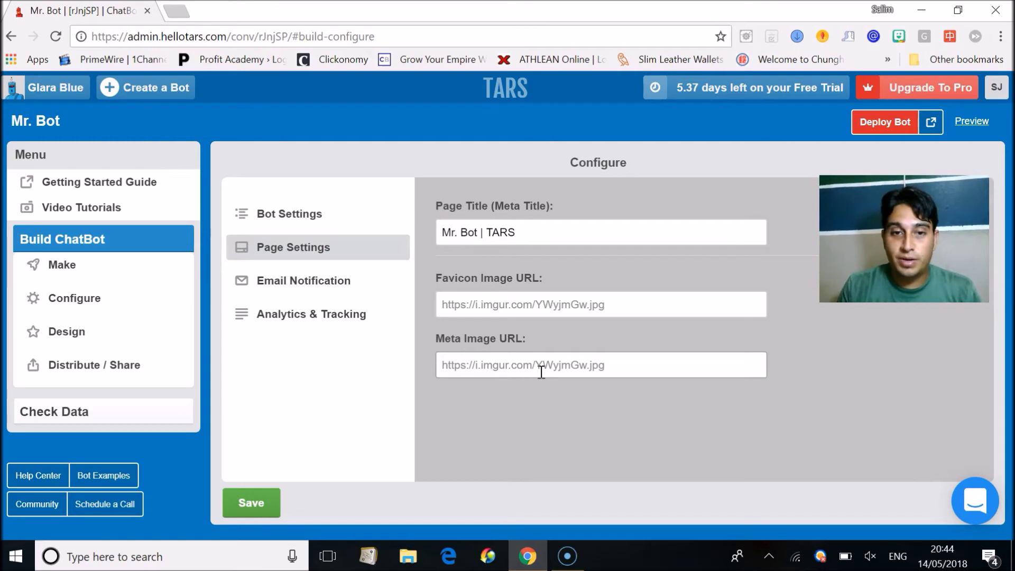
# - Review the notification e-mail address under Email Notification, dismissing the Facebook pop-ups
pyautogui.click(312, 289)
pyautogui.moveTo(582, 296); pyautogui.dragTo(434, 316)
pyautogui.click(584, 314)
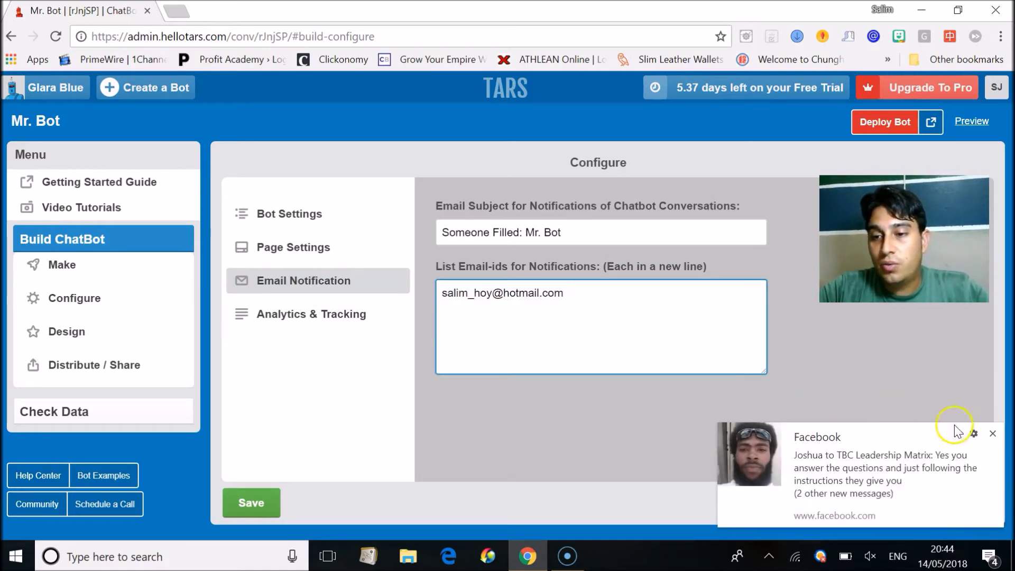
pyautogui.click(992, 433)
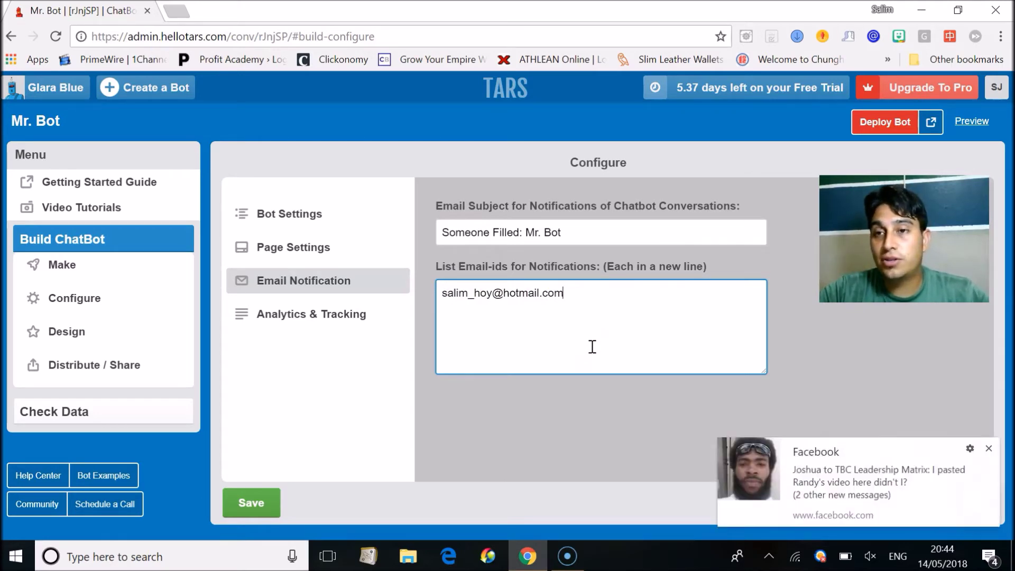
pyautogui.click(992, 448)
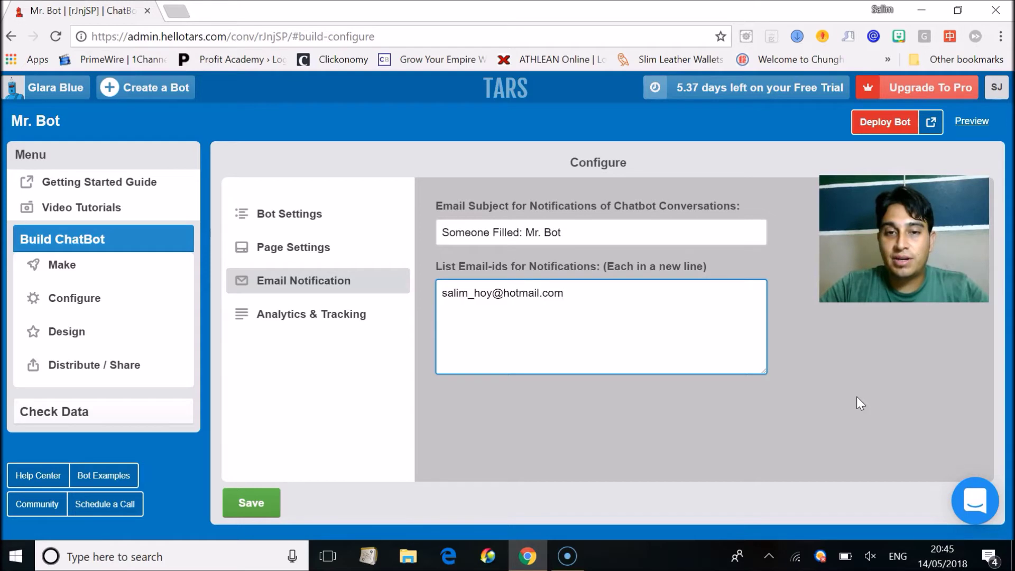
# - Add a new line to the notification e-mail list, then show the Analytics & Tracking settings
pyautogui.click(581, 285)
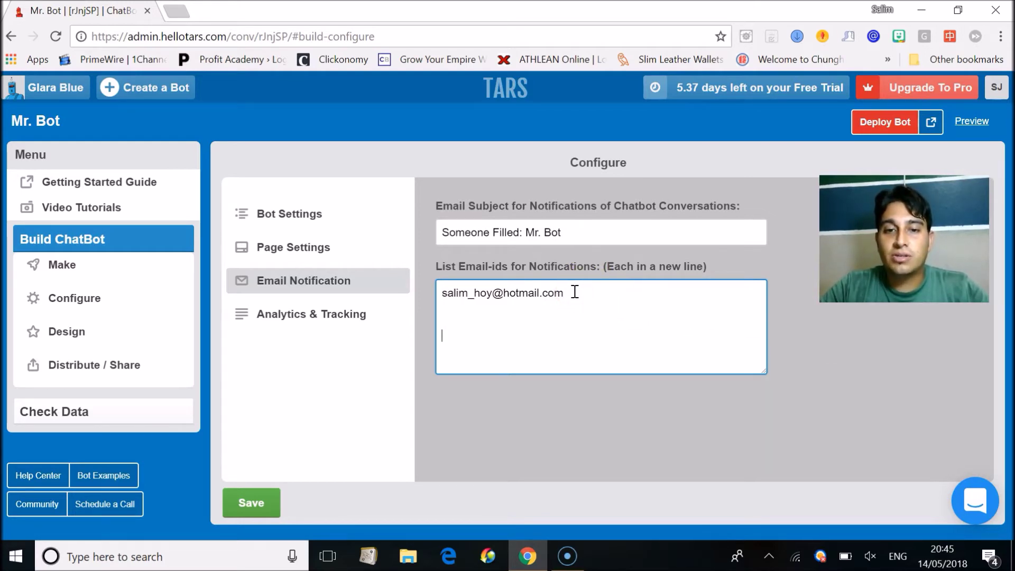
pyautogui.press('Return')
pyautogui.press('Return')
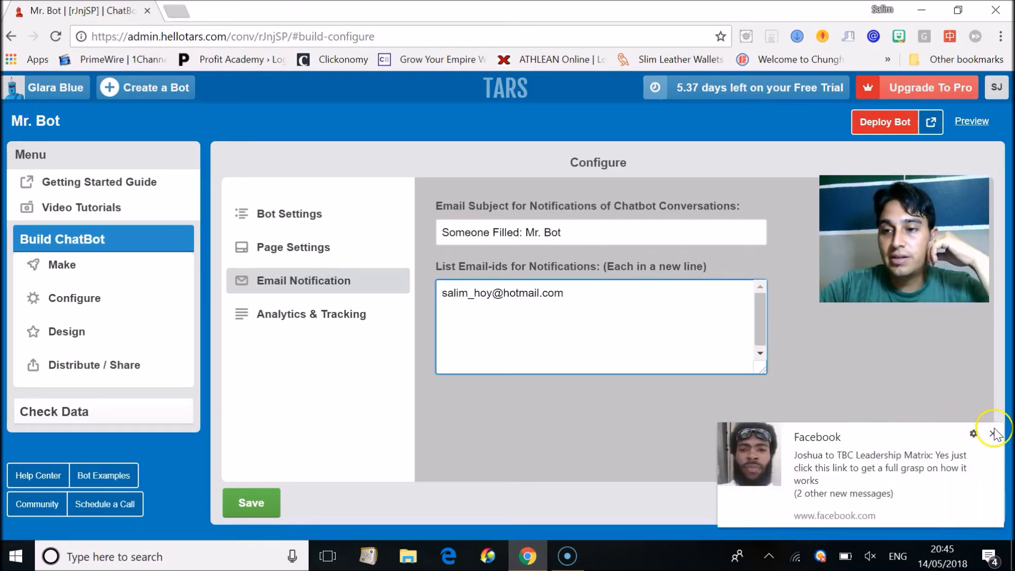
pyautogui.click(992, 432)
pyautogui.click(342, 317)
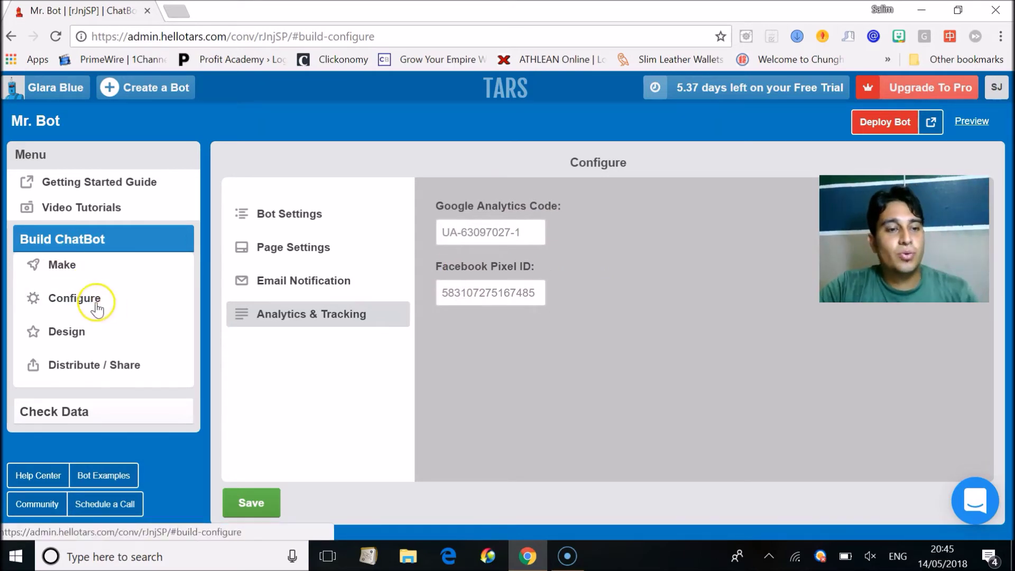
# - Open Mr. Bot's Design page and show the Pick a Theme list of colour palettes
pyautogui.click(81, 334)
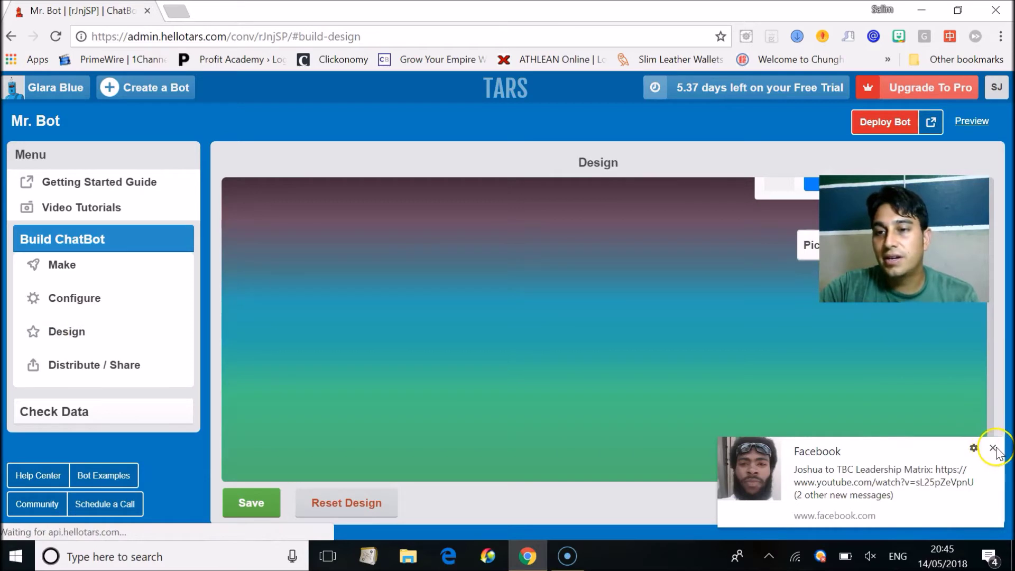
pyautogui.click(992, 448)
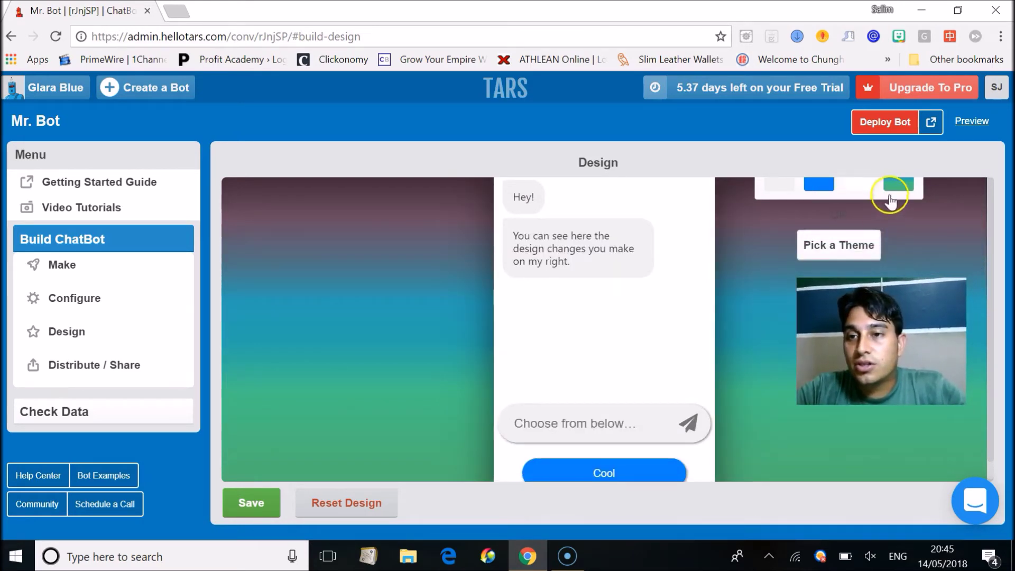
pyautogui.click(838, 244)
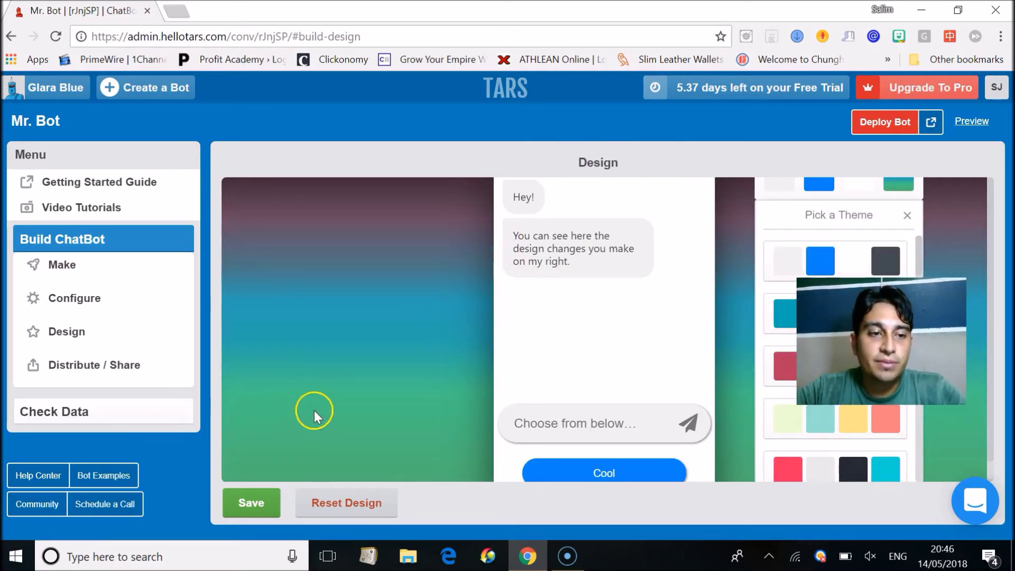
# - View the Bot URL share buttons in Distribute / Share, then the Bot Widget embed script
pyautogui.click(93, 371)
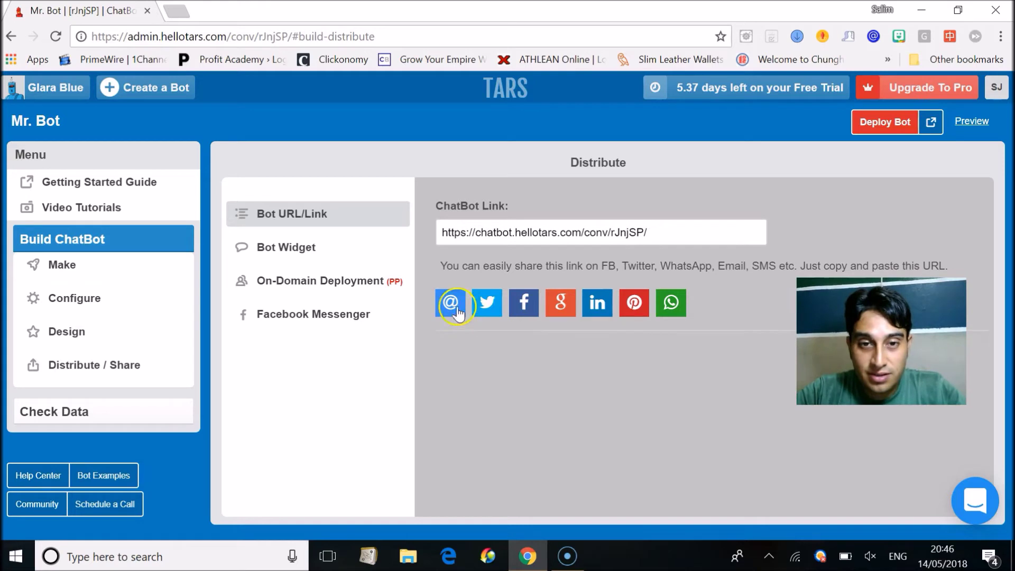
pyautogui.click(590, 305)
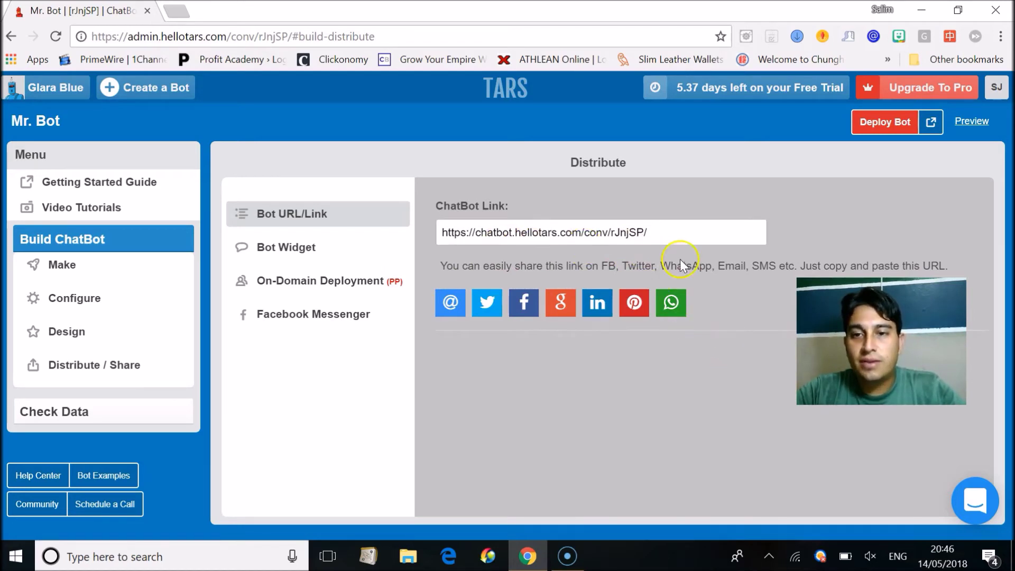
pyautogui.click(305, 246)
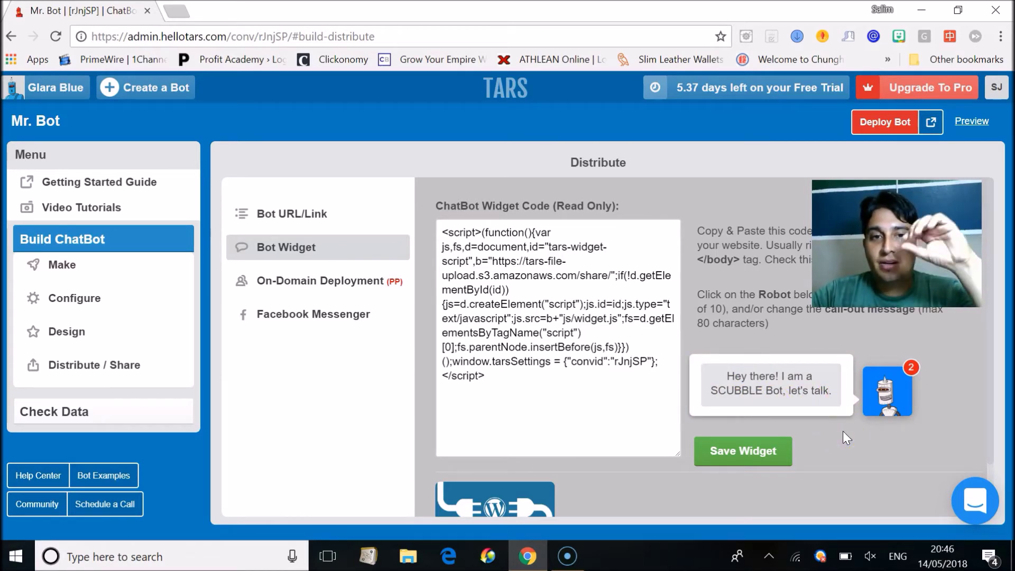
# - Look through the widget call-out, on-domain and Facebook Messenger options, then deploy Mr. Bot from Make
pyautogui.click(851, 413)
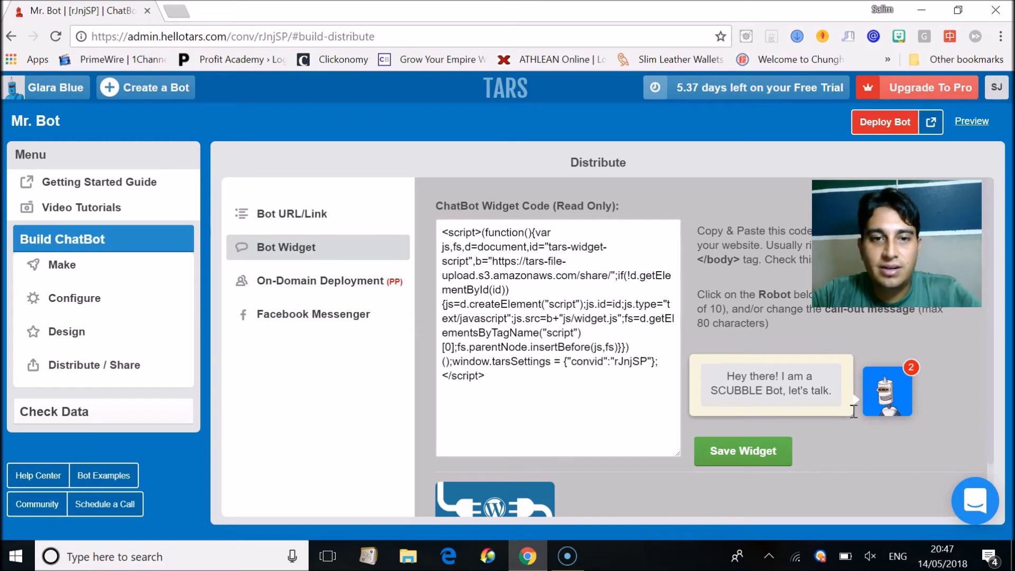
pyautogui.click(323, 289)
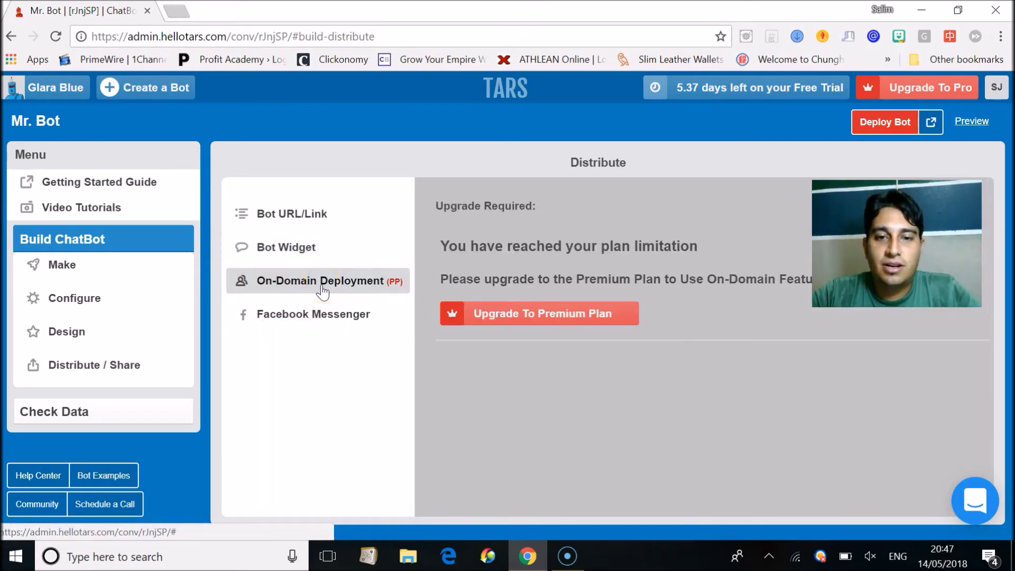
pyautogui.click(537, 317)
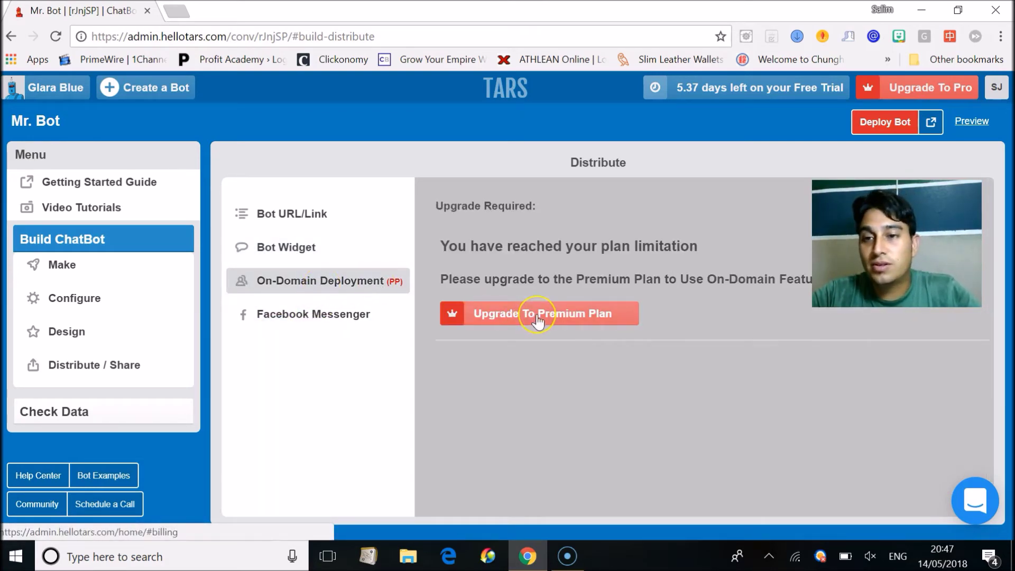
pyautogui.click(338, 322)
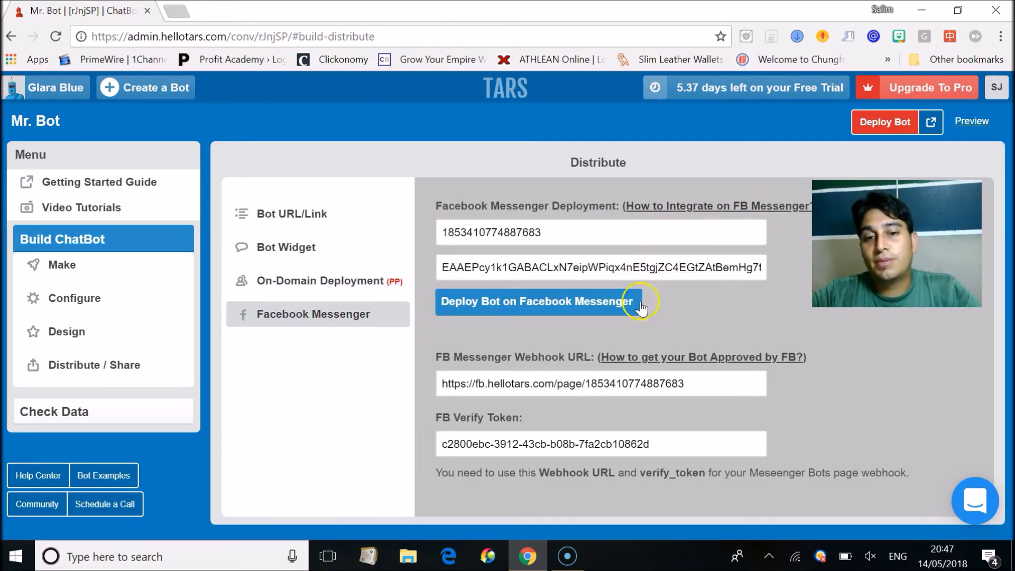
pyautogui.click(645, 431)
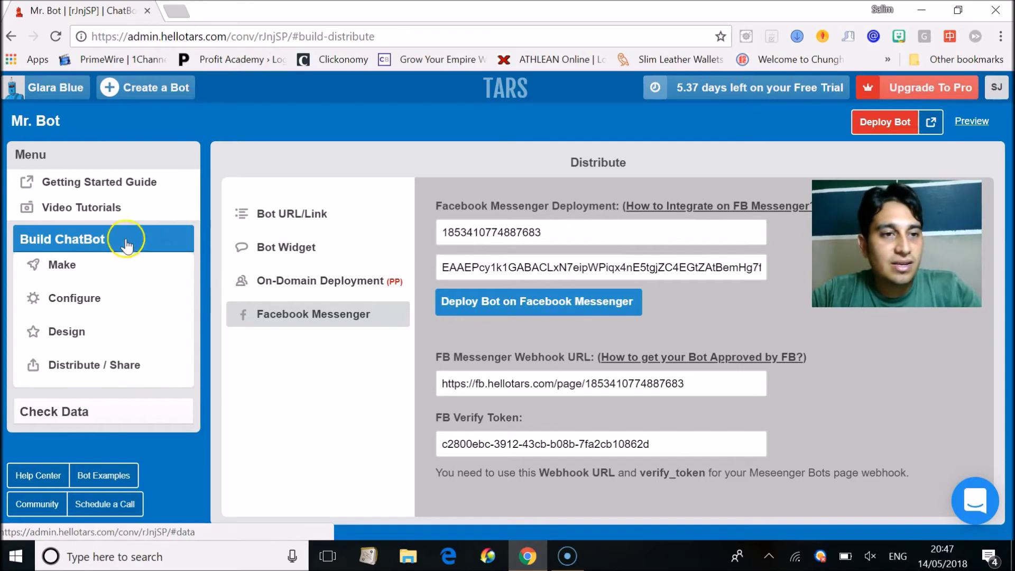
pyautogui.click(89, 263)
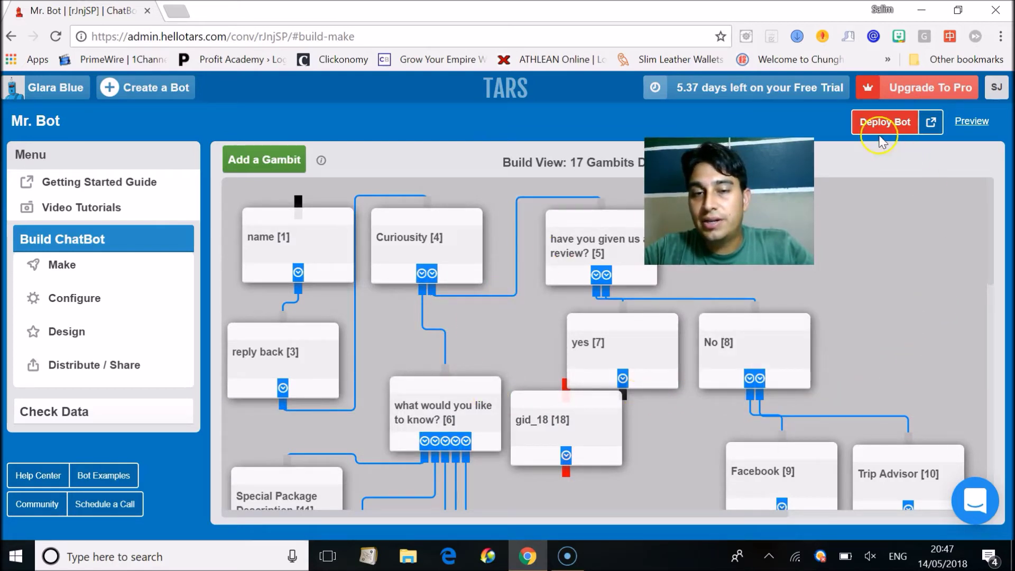
pyautogui.click(873, 122)
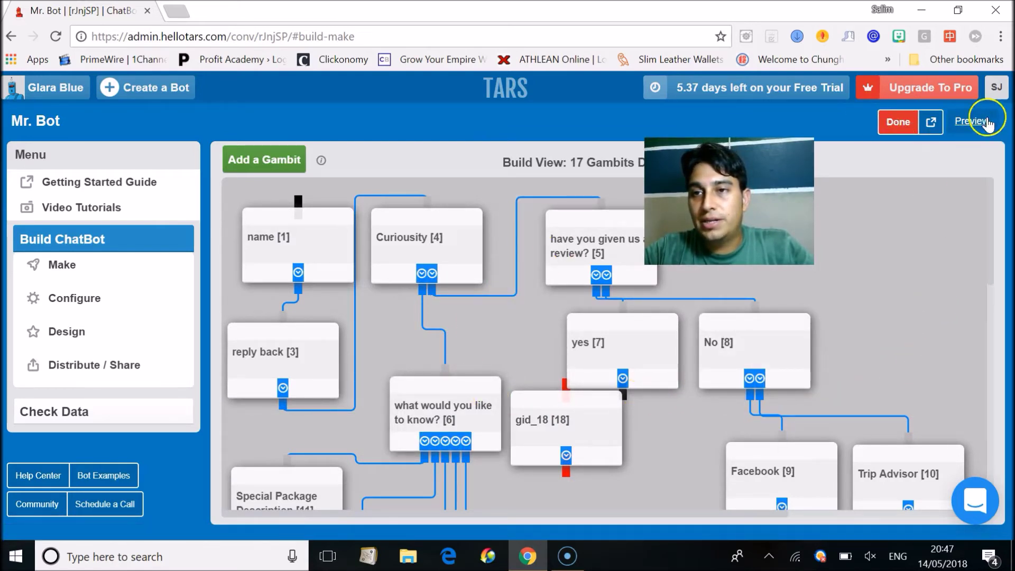
pyautogui.click(985, 121)
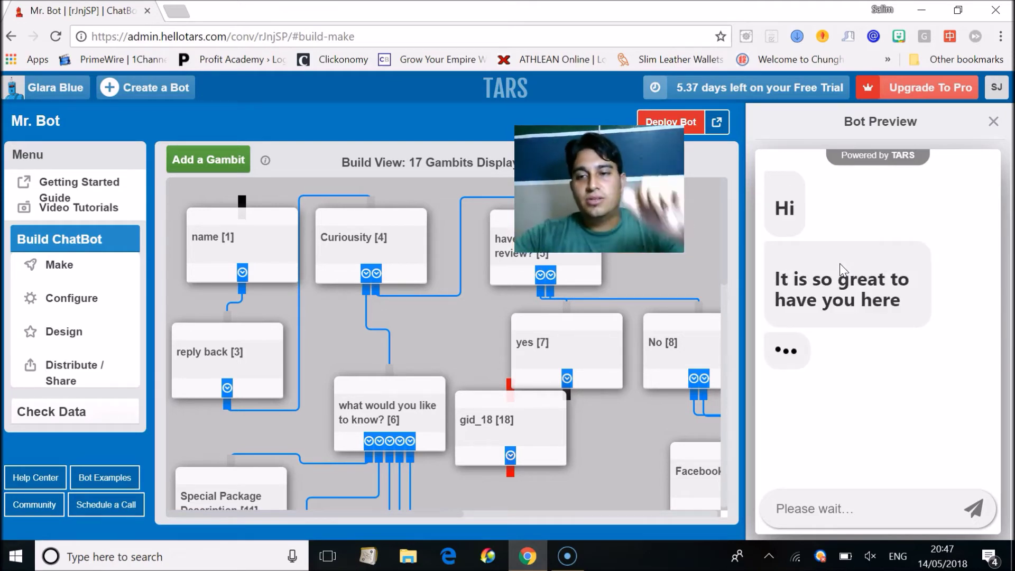
pyautogui.click(774, 291)
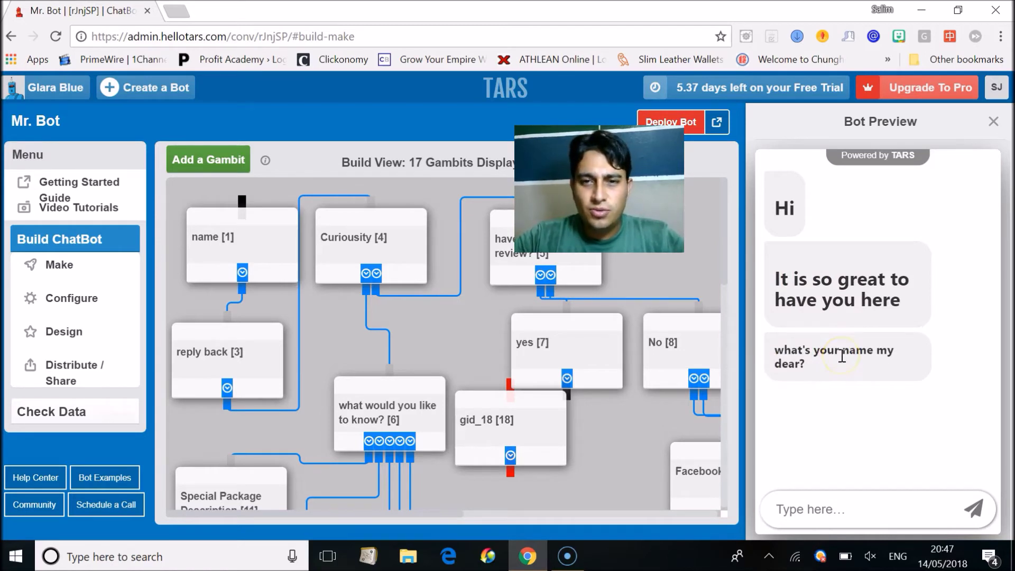
pyautogui.click(993, 121)
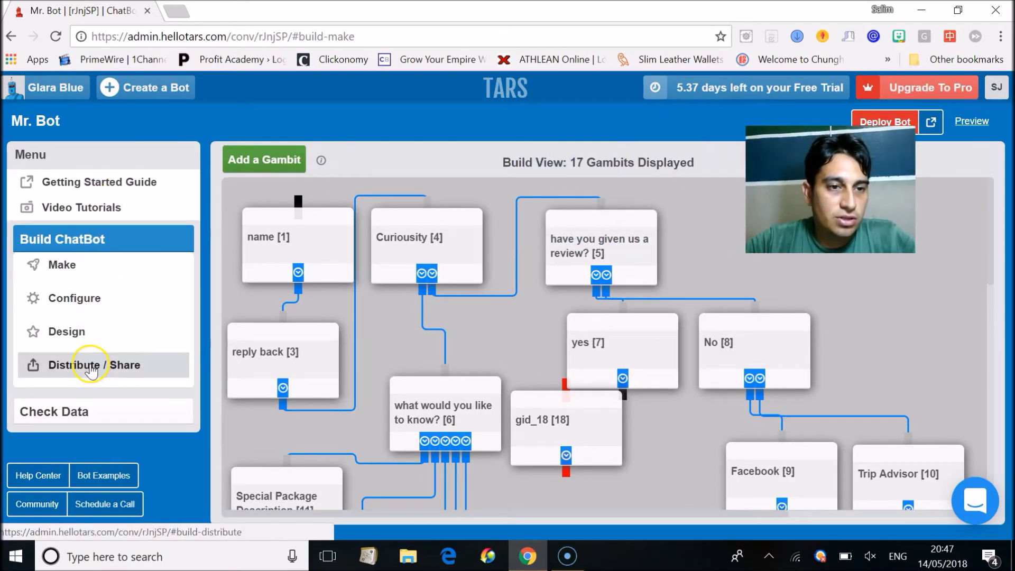
# - Copy the ChatBot Link from Mr. Bot's Distribute / Share settings
pyautogui.click(91, 368)
pyautogui.tripleClick(538, 232)
pyautogui.hotkey('ctrl', 'c')
pyautogui.rightClick(538, 233)
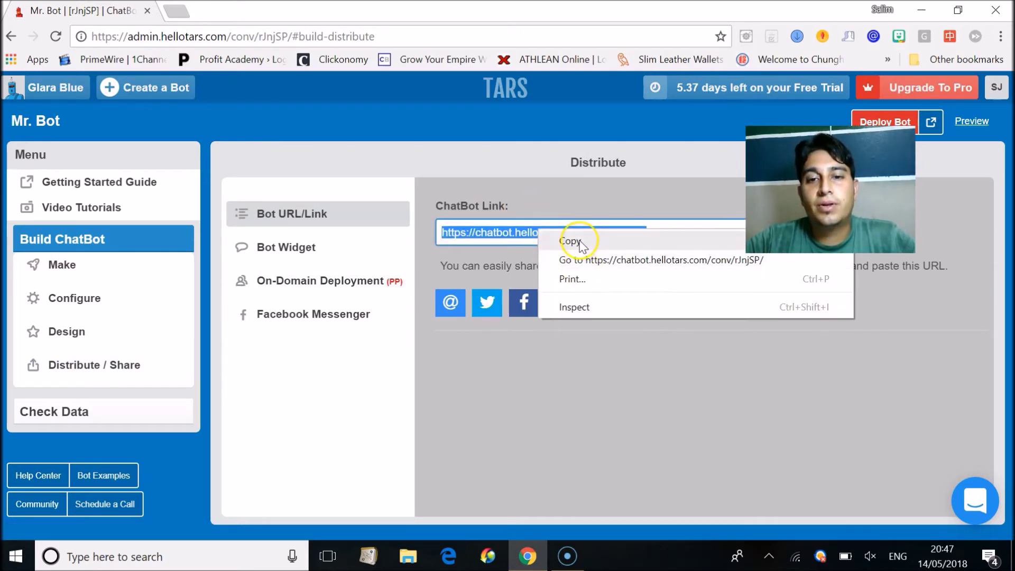
pyautogui.click(570, 241)
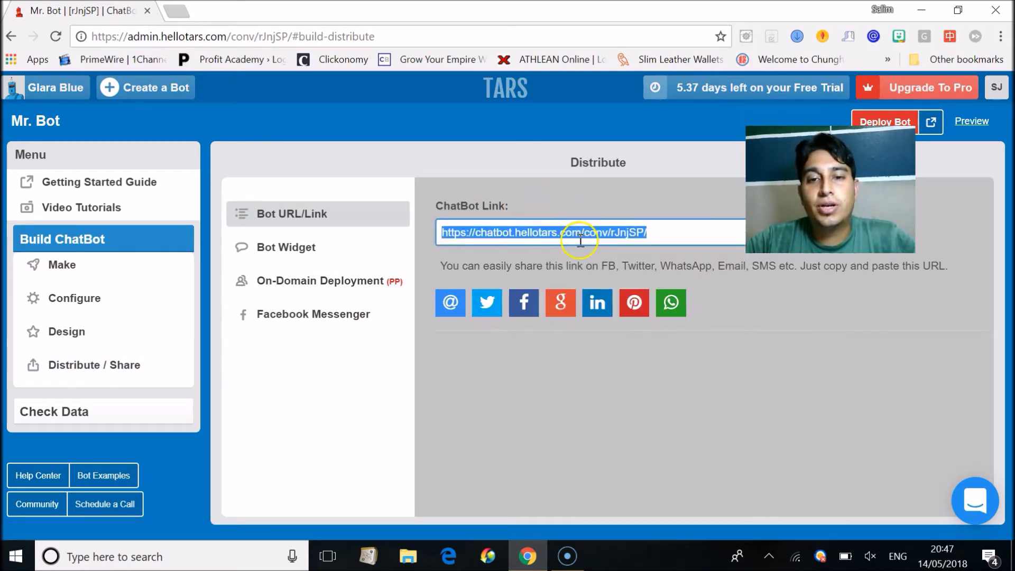
# - Load chatbot.hellotars.com/conv/rJnjSP/ in a new browser tab and turn the system volume up
pyautogui.click(177, 12)
pyautogui.rightClick(216, 35)
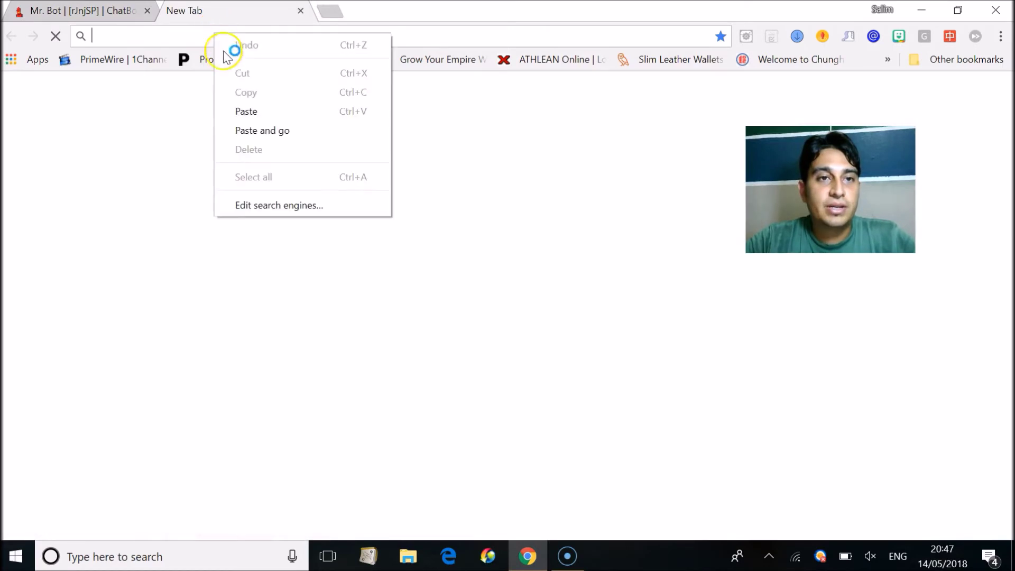
pyautogui.click(267, 129)
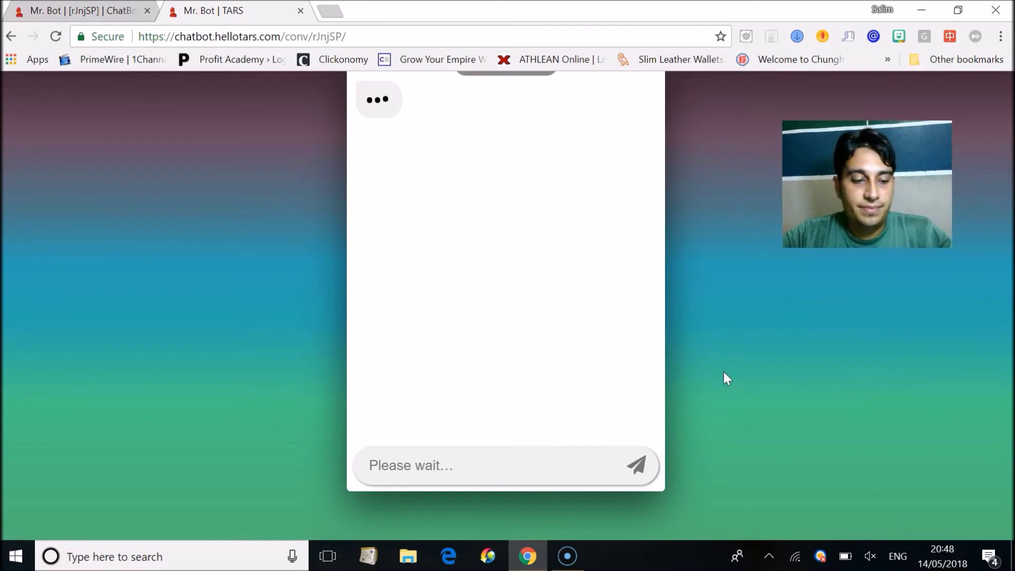
pyautogui.press('XF86AudioLowerVolume')
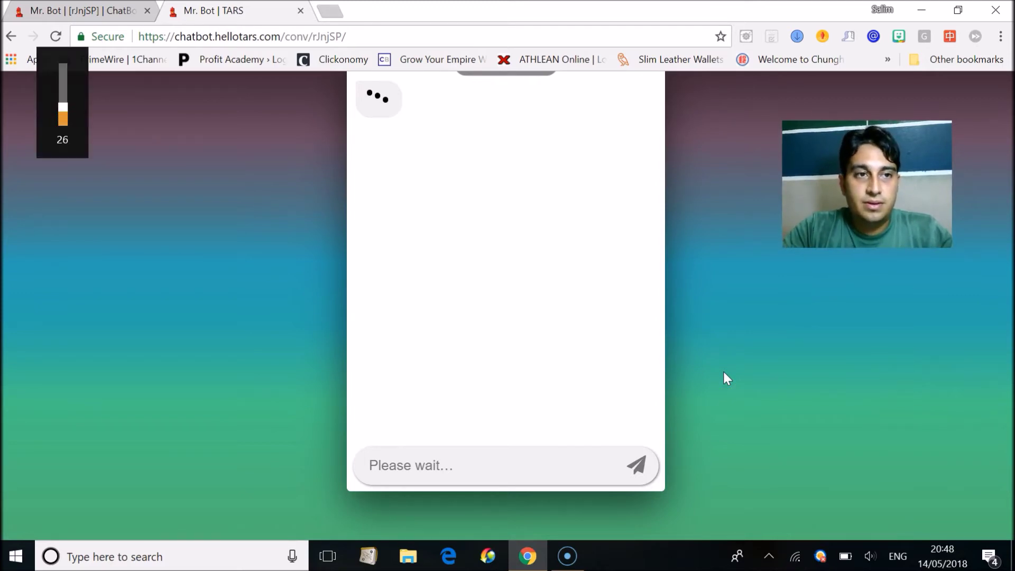
pyautogui.press('XF86AudioRaiseVolume')
pyautogui.press('XF86AudioRaiseVolume')
pyautogui.press('XF86AudioRaiseVolume')
pyautogui.press('XF86AudioRaiseVolume')
pyautogui.press('XF86AudioRaiseVolume')
pyautogui.press('XF86AudioRaiseVolume')
pyautogui.press('XF86AudioRaiseVolume')
pyautogui.press('XF86AudioRaiseVolume')
pyautogui.press('XF86AudioRaiseVolume')
pyautogui.press('XF86AudioRaiseVolume')
pyautogui.press('XF86AudioRaiseVolume')
pyautogui.press('XF86AudioRaiseVolume')
pyautogui.press('XF86AudioRaiseVolume')
pyautogui.press('XF86AudioRaiseVolume')
pyautogui.press('XF86AudioRaiseVolume')
pyautogui.press('XF86AudioRaiseVolume')
pyautogui.press('XF86AudioRaiseVolume')
pyautogui.press('XF86AudioRaiseVolume')
pyautogui.press('XF86AudioRaiseVolume')
pyautogui.press('XF86AudioRaiseVolume')
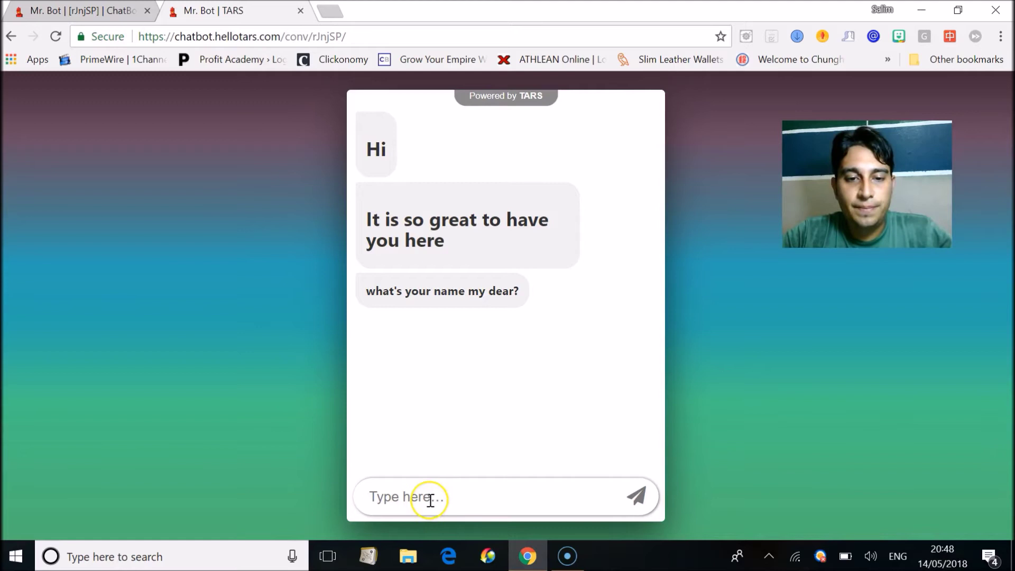
# - Send the bot a first name, then the user's full name, when it asks
pyautogui.write('Salim')
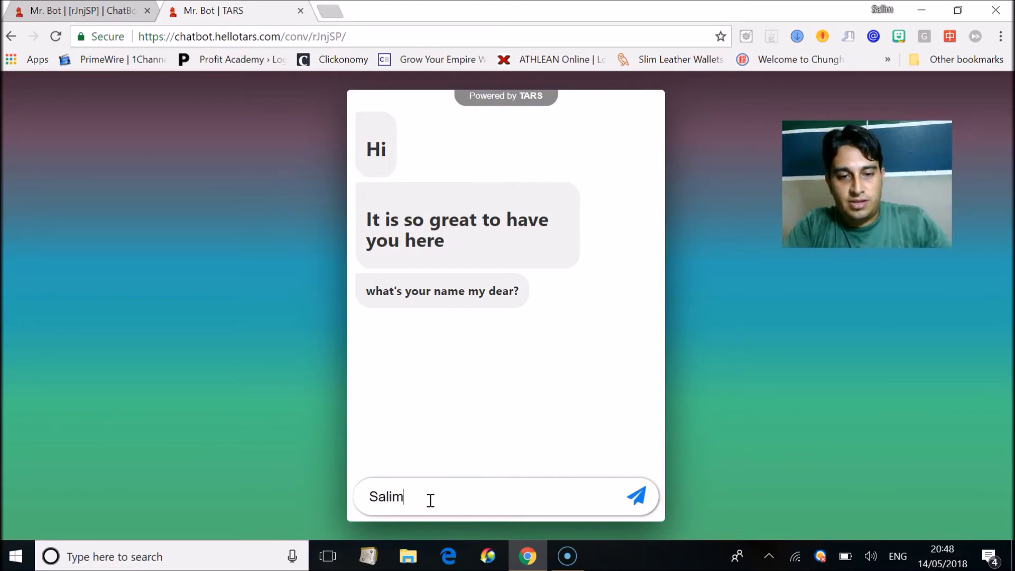
pyautogui.press('Return')
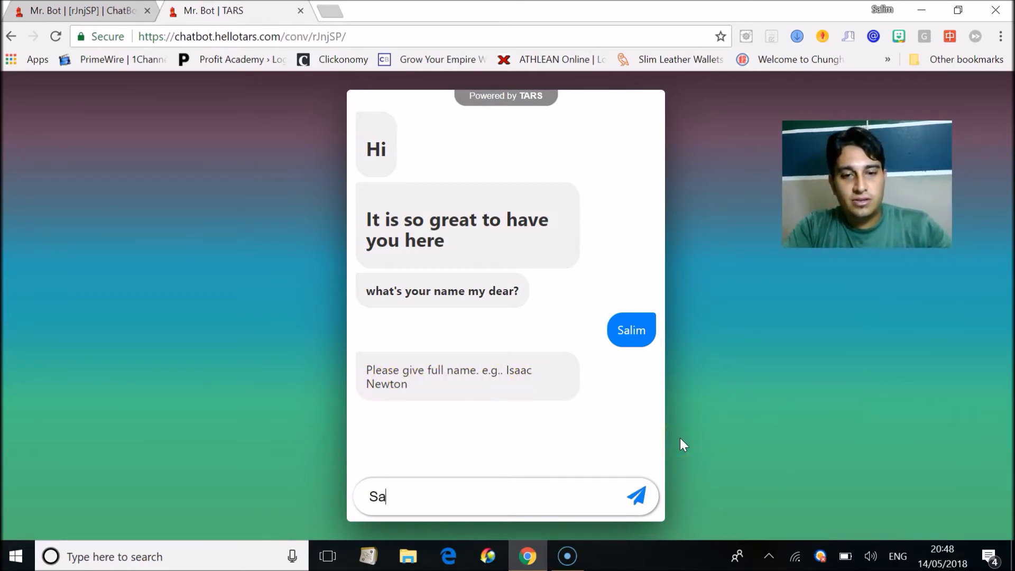
pyautogui.press('Return')
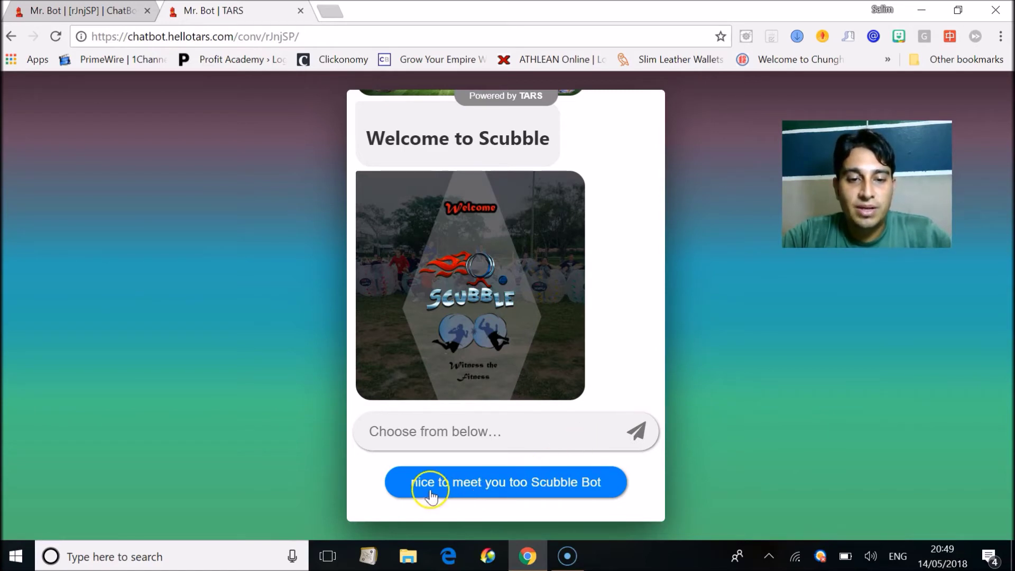
# - Reply 'nice to meet you too Scubble Bot', answer Yes to being new, and review the chat history
pyautogui.click(524, 488)
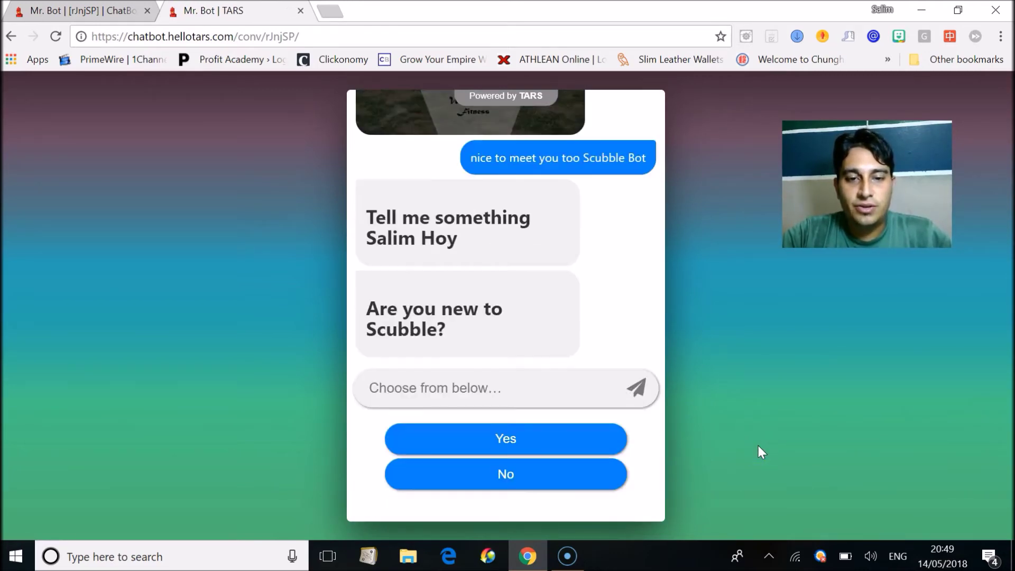
pyautogui.click(495, 445)
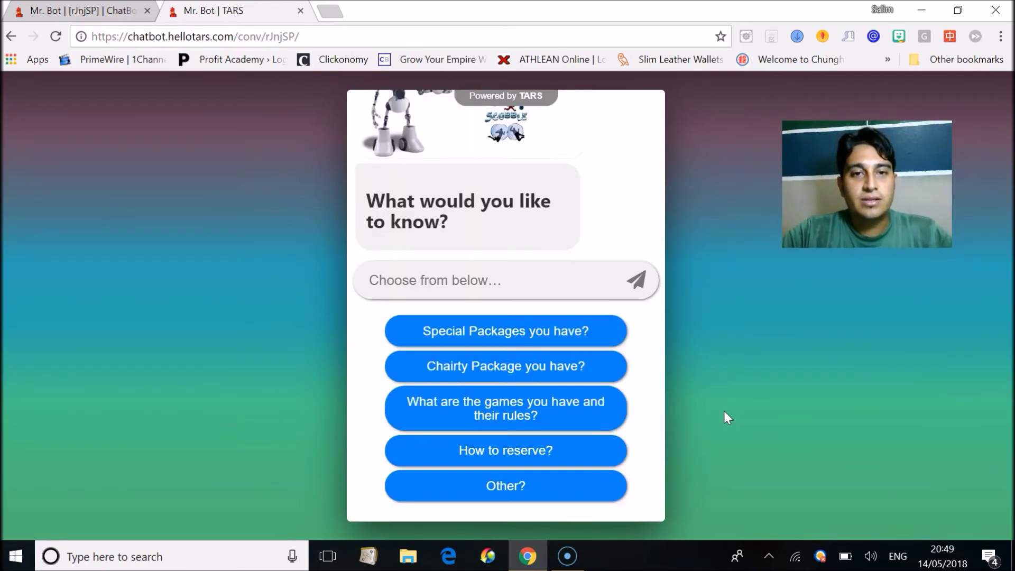
pyautogui.click(567, 282)
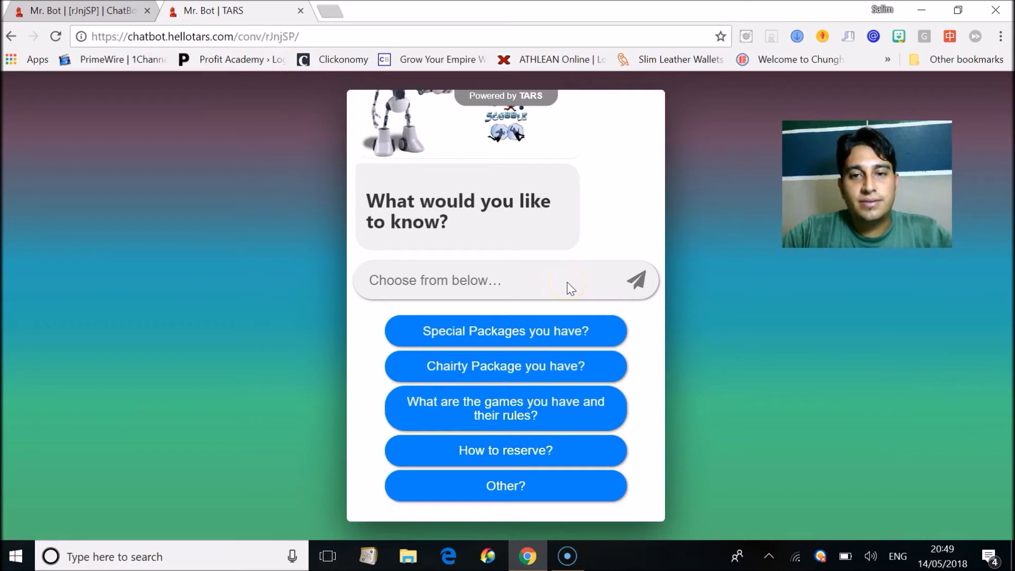
pyautogui.scroll(5, 605, 214)
pyautogui.scroll(-3, 605, 214)
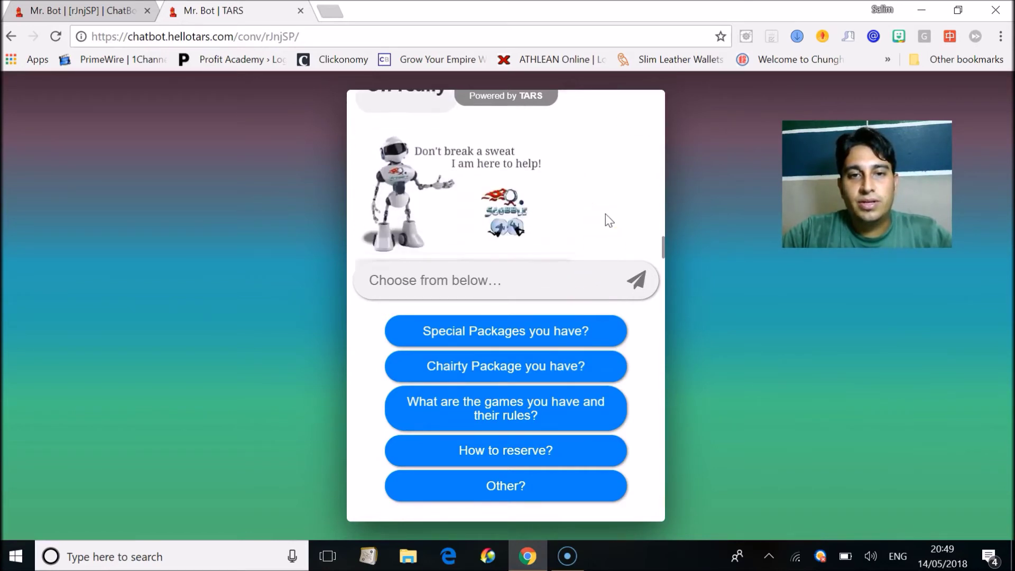
pyautogui.scroll(-1, 606, 214)
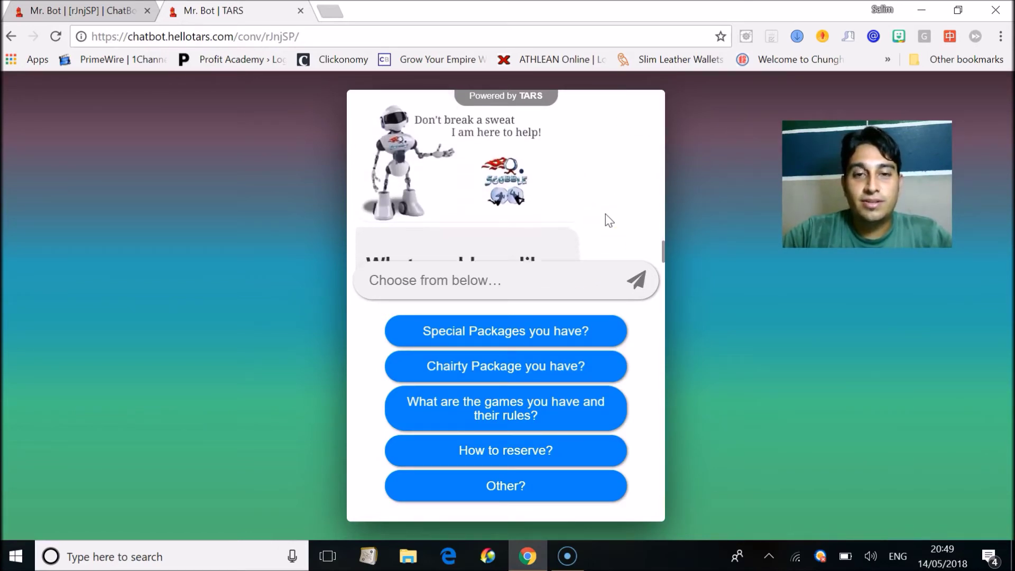
pyautogui.scroll(-1, 605, 214)
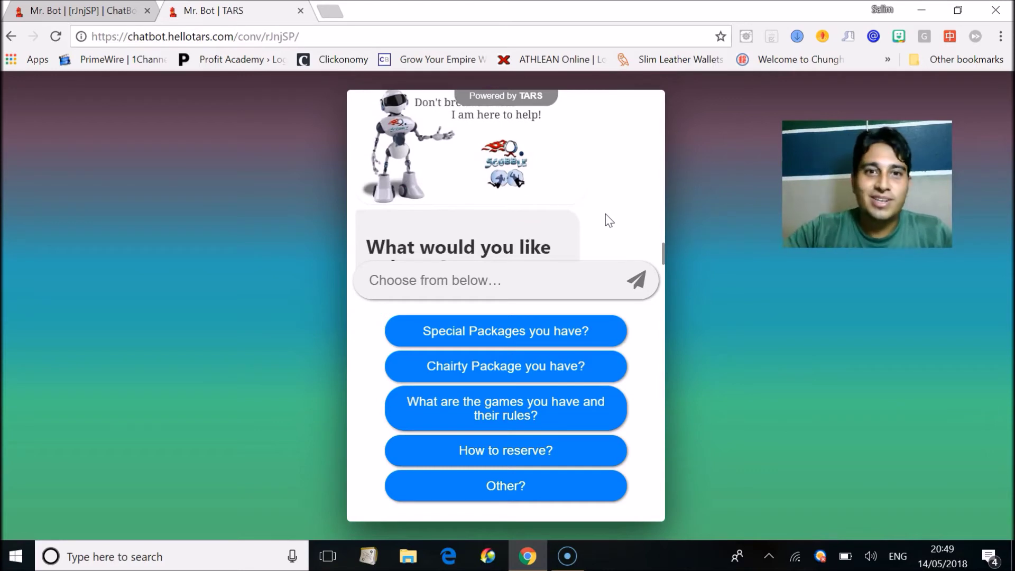
pyautogui.scroll(-2, 605, 214)
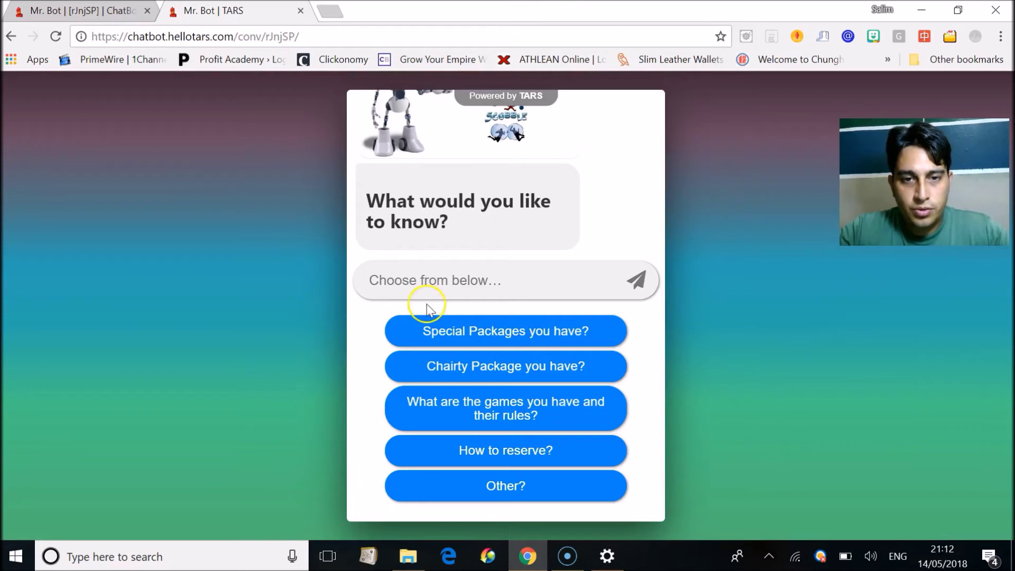
# - Ask about Special Packages, browse the Silver, Gold and Diamond deals page, then close it
pyautogui.click(538, 339)
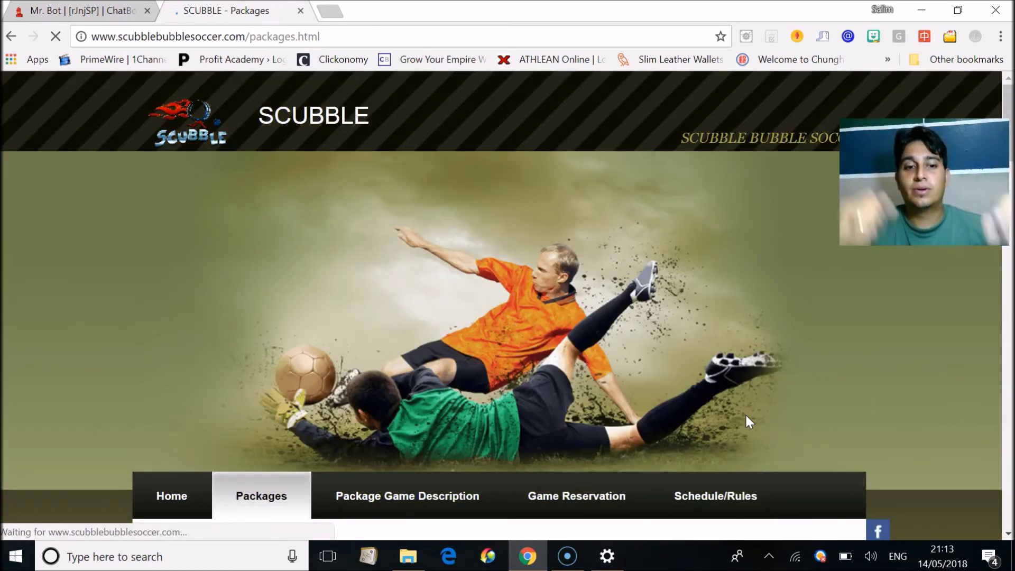
pyautogui.click(206, 509)
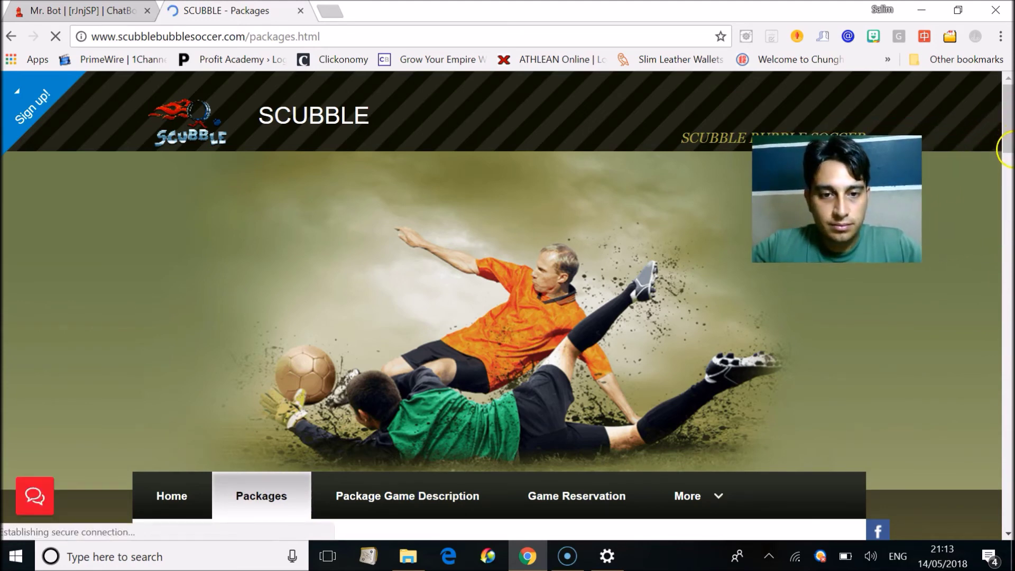
pyautogui.scroll(-2, 1004, 154)
pyautogui.scroll(-8, 1004, 175)
pyautogui.scroll(-5, 1004, 191)
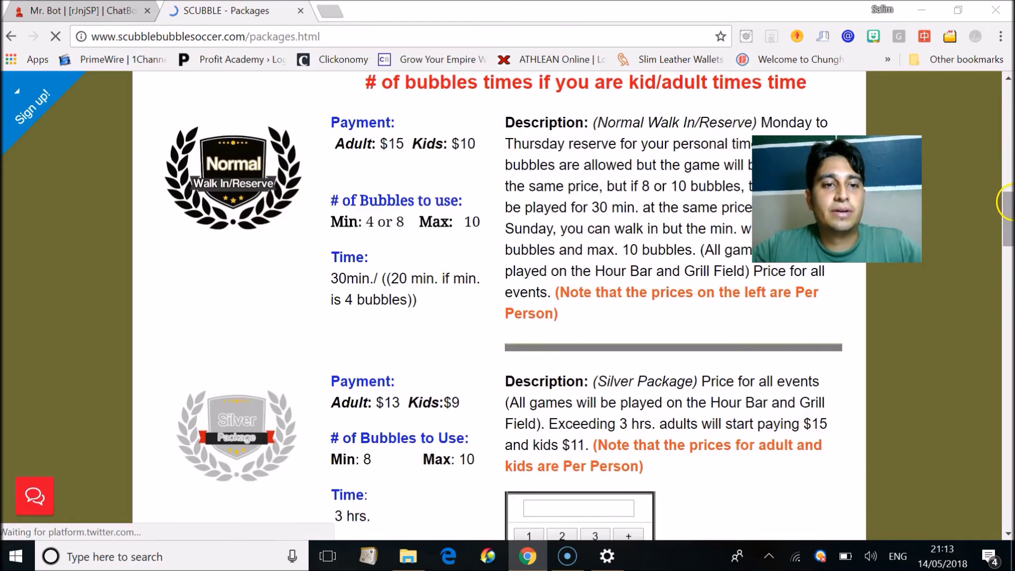
pyautogui.scroll(-5, 1005, 203)
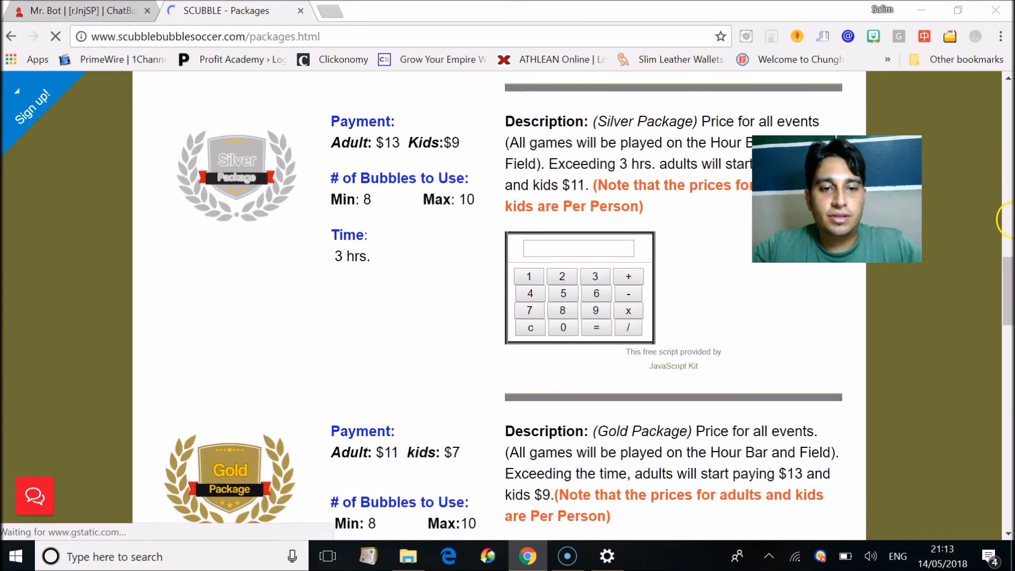
pyautogui.moveTo(1009, 293); pyautogui.dragTo(1007, 339)
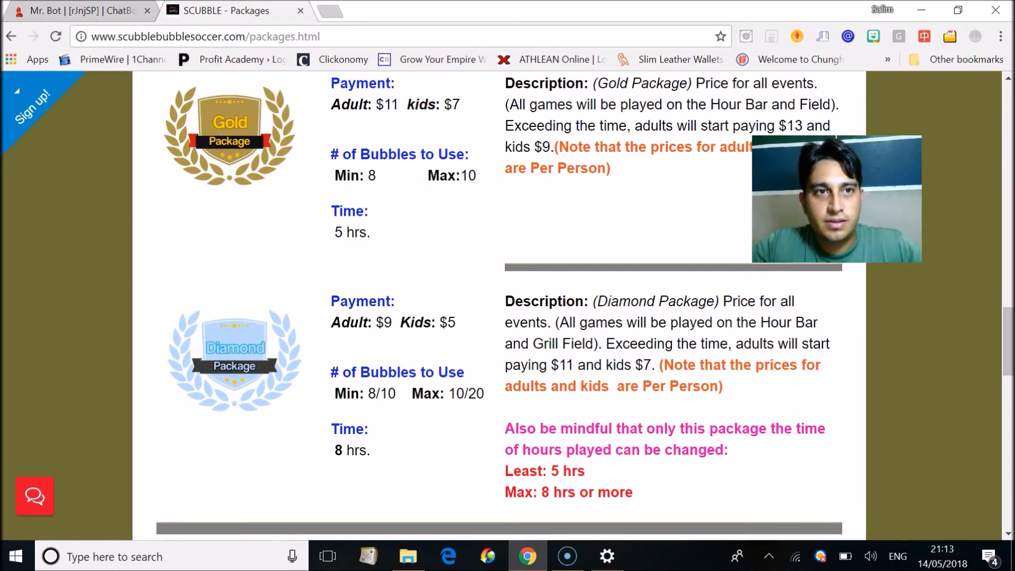
pyautogui.click(301, 11)
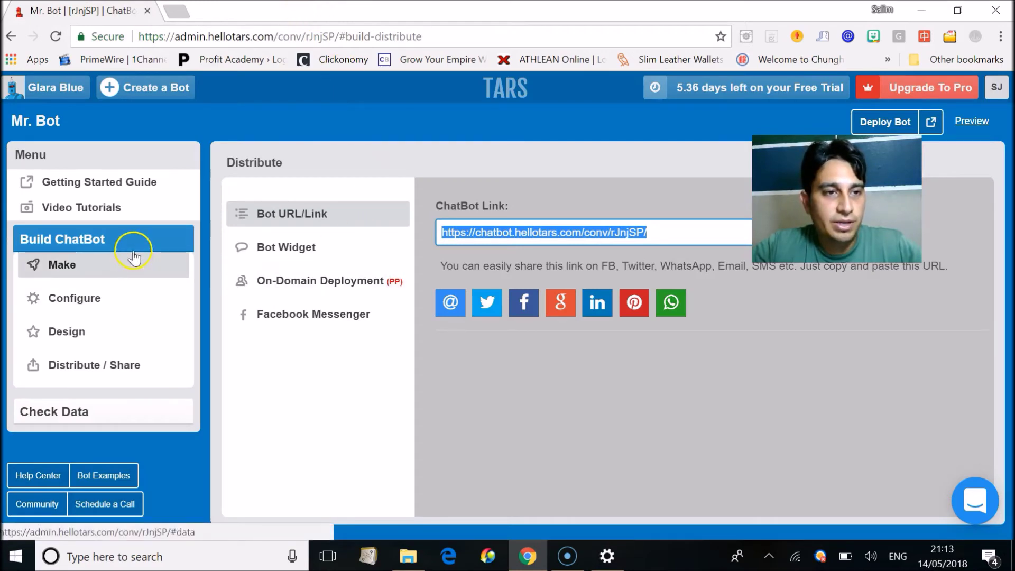
# - Return to Mr. Bot's 17-gambit build graph under Make
pyautogui.click(124, 270)
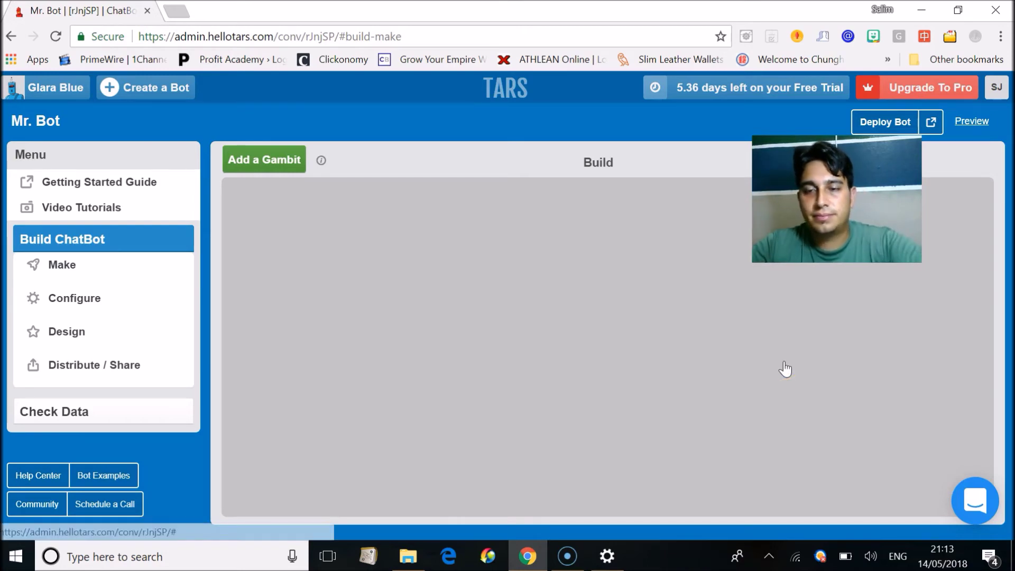
pyautogui.click(759, 365)
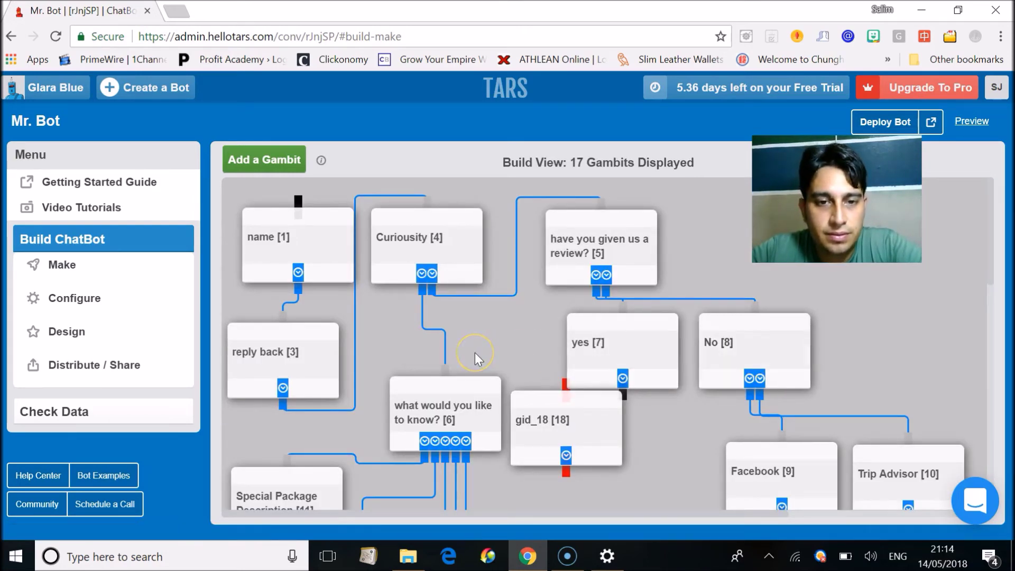
pyautogui.scroll(-5, 478, 360)
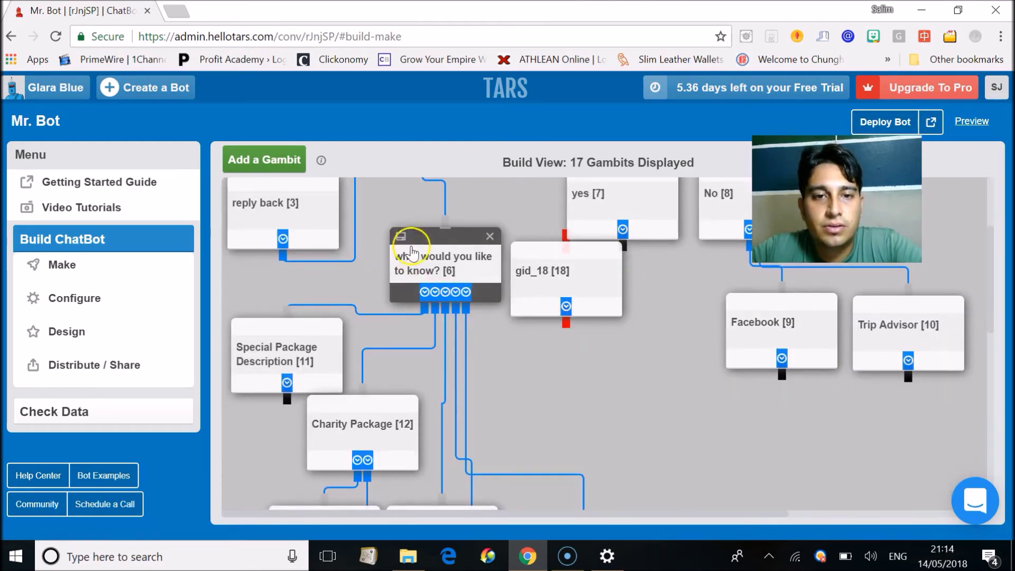
# - Review the 'what would you like to know?' gambit's five buttons and cancel without changes
pyautogui.click(436, 265)
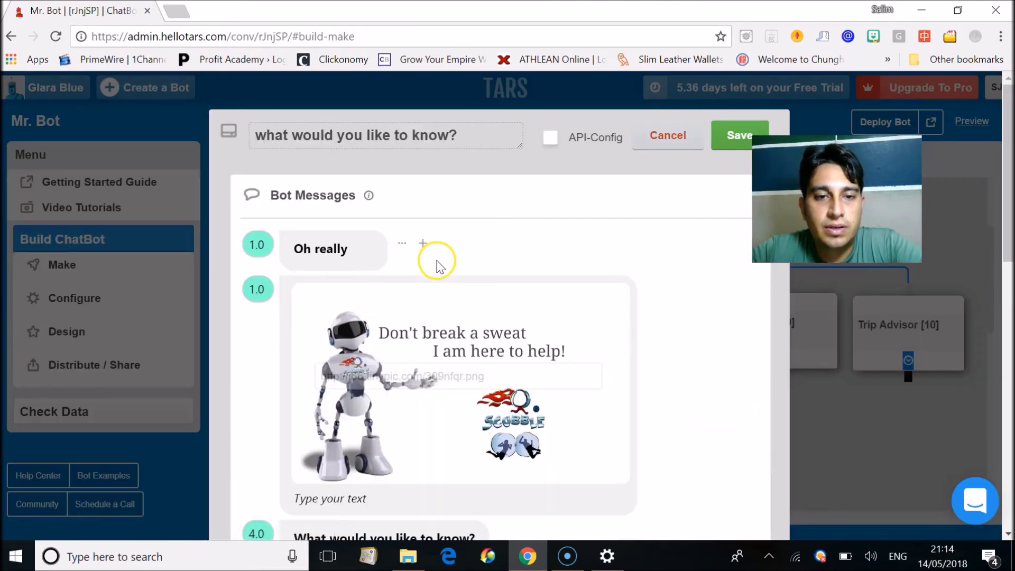
pyautogui.scroll(-2, 666, 402)
pyautogui.scroll(-8, 667, 402)
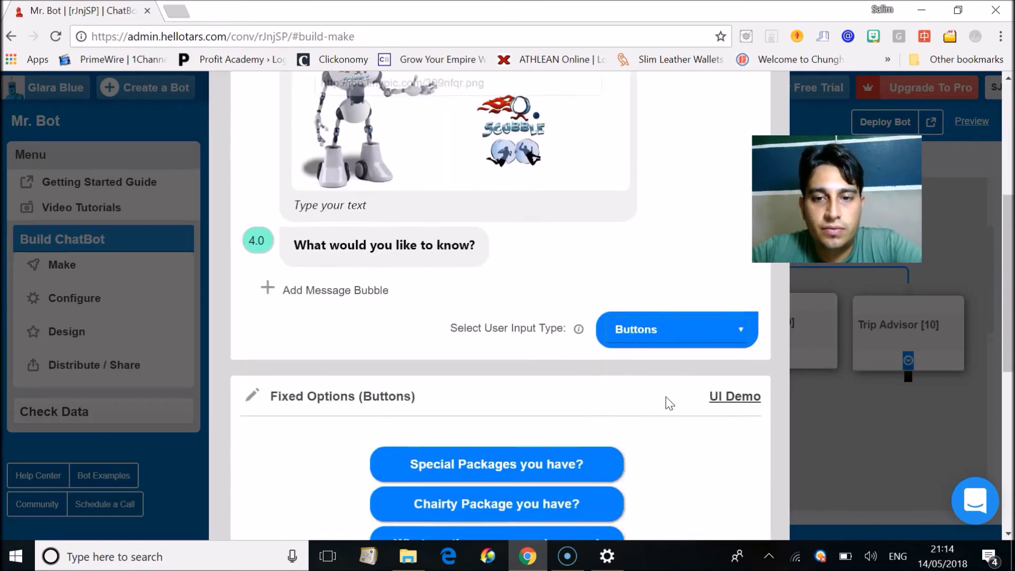
pyautogui.scroll(-2, 666, 402)
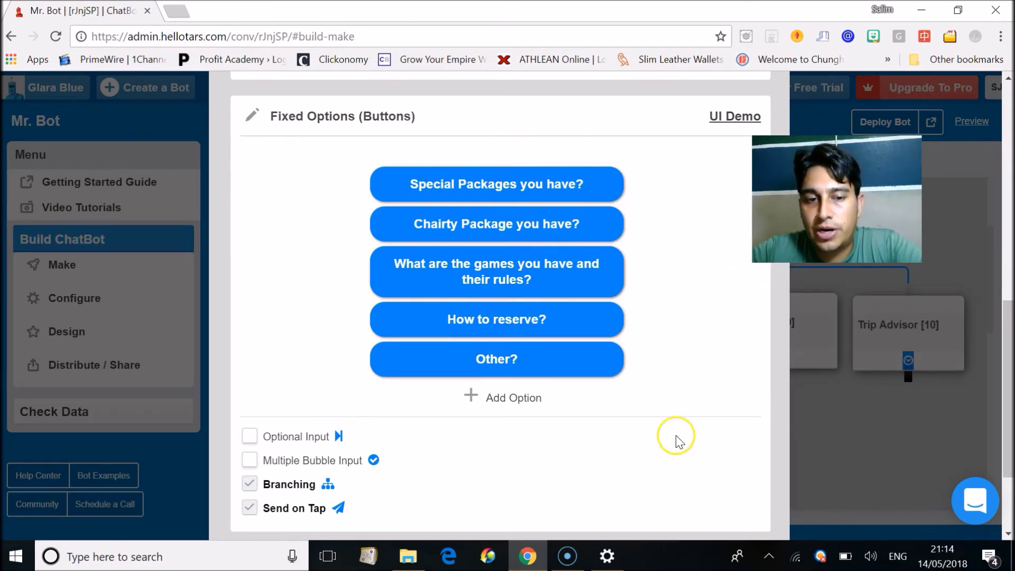
pyautogui.scroll(-1, 680, 442)
pyautogui.scroll(-4, 679, 441)
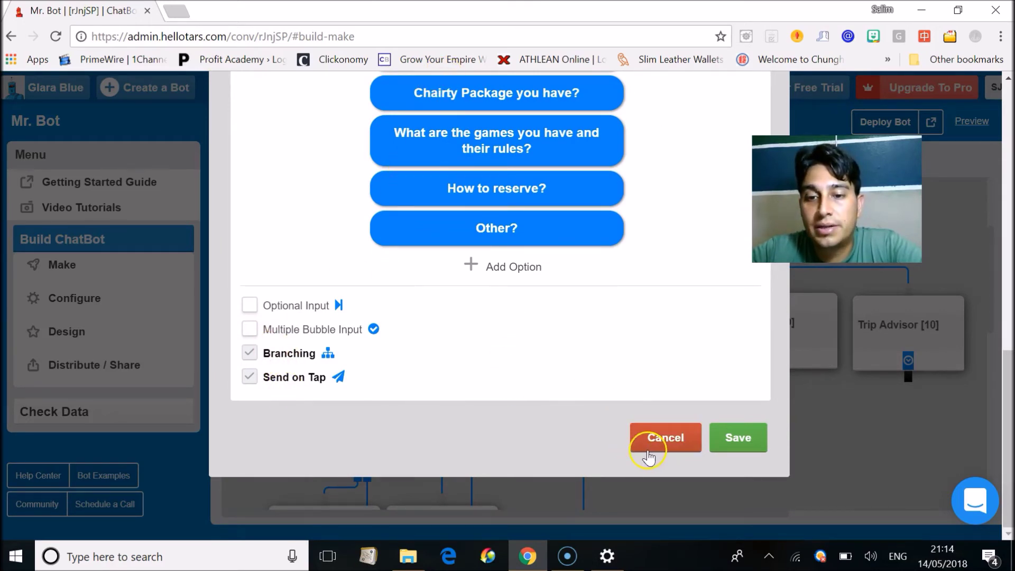
pyautogui.click(648, 448)
pyautogui.moveTo(433, 302)
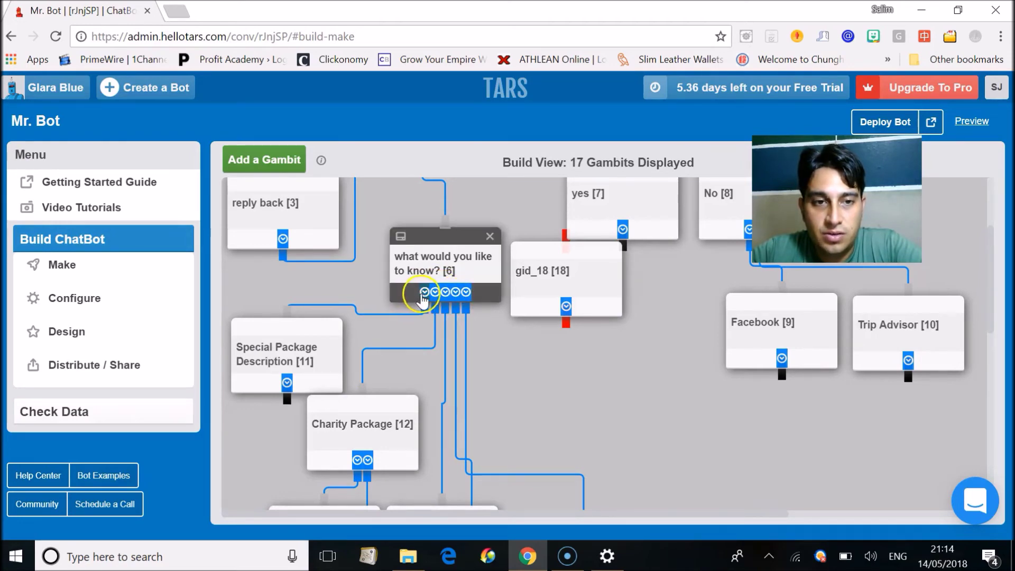
pyautogui.moveTo(300, 345)
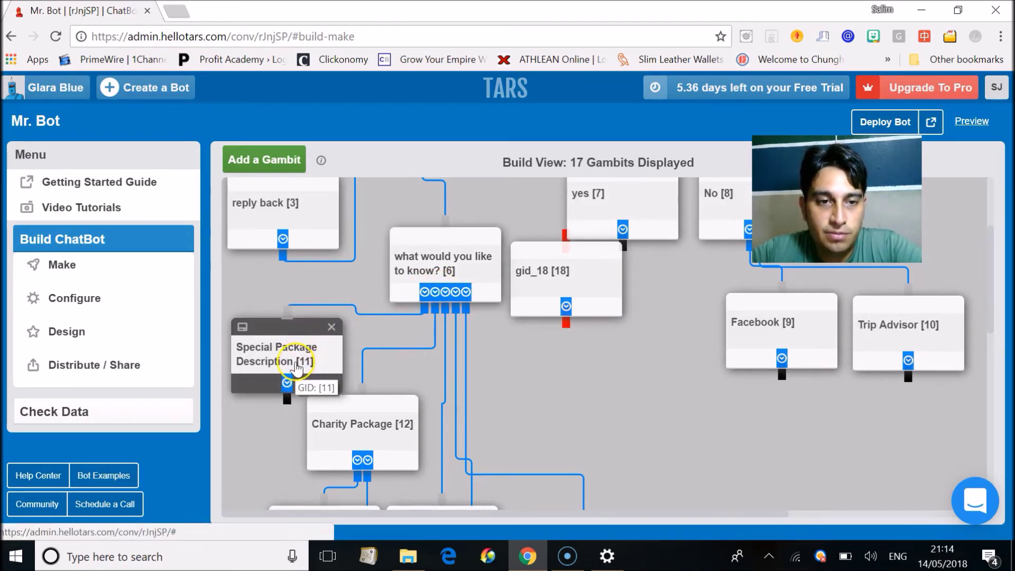
pyautogui.click(295, 365)
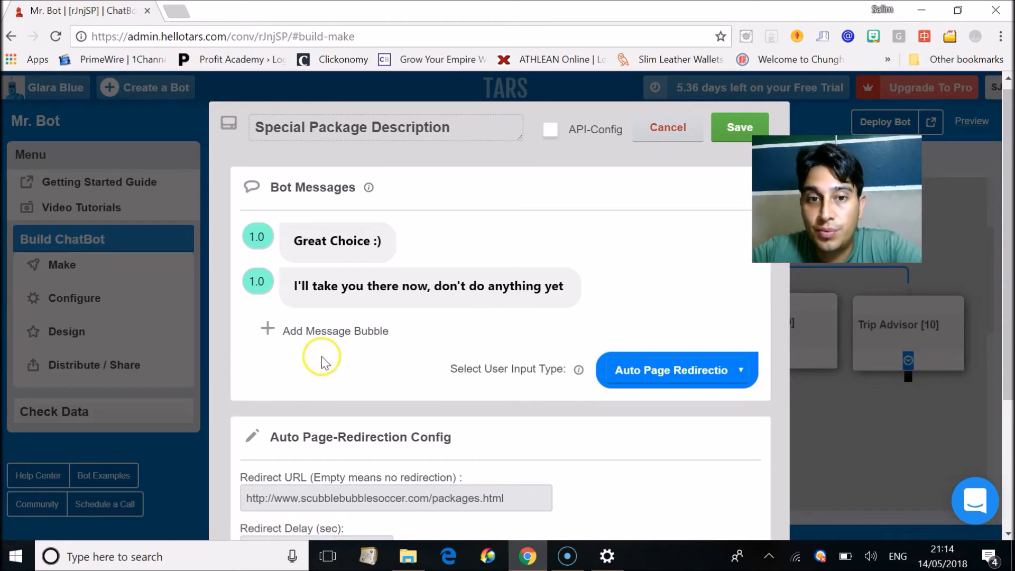
pyautogui.scroll(-3, 516, 410)
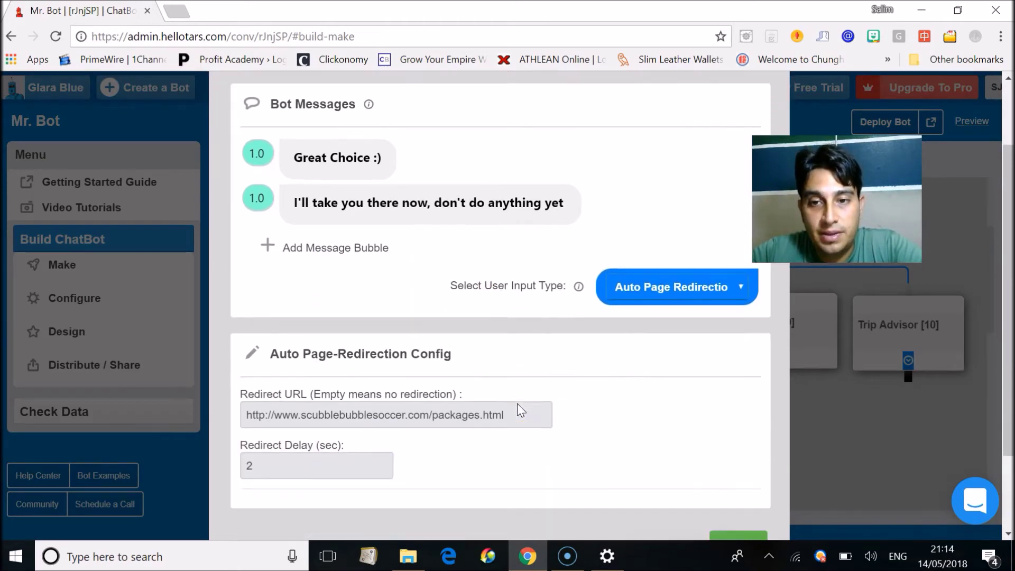
pyautogui.scroll(-1, 646, 278)
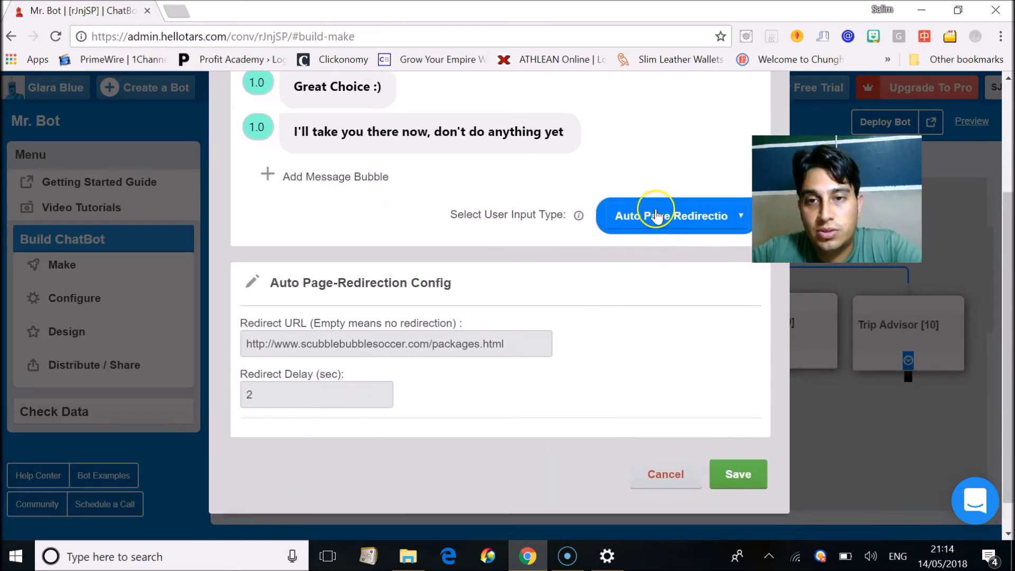
pyautogui.click(654, 224)
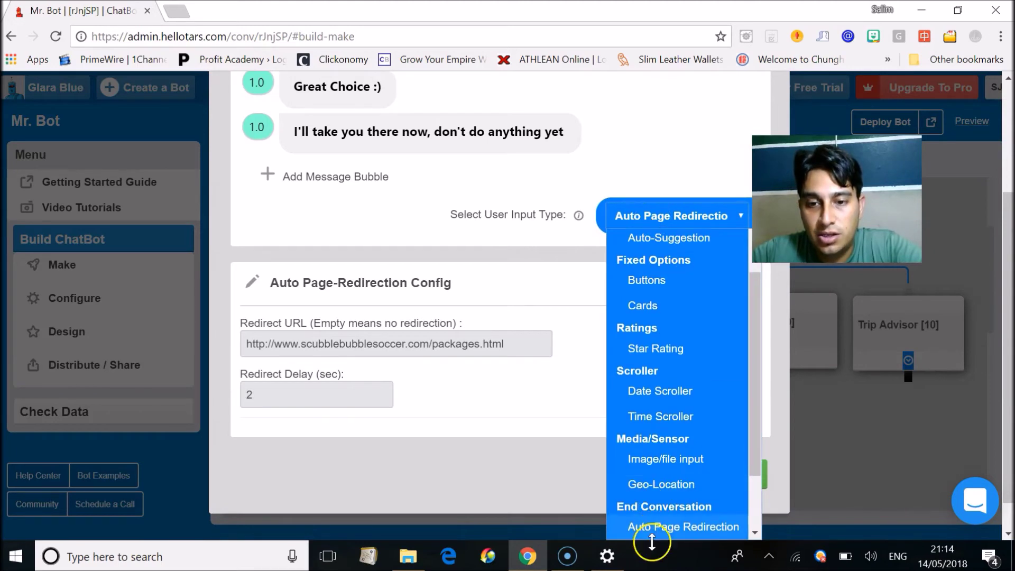
pyautogui.click(482, 420)
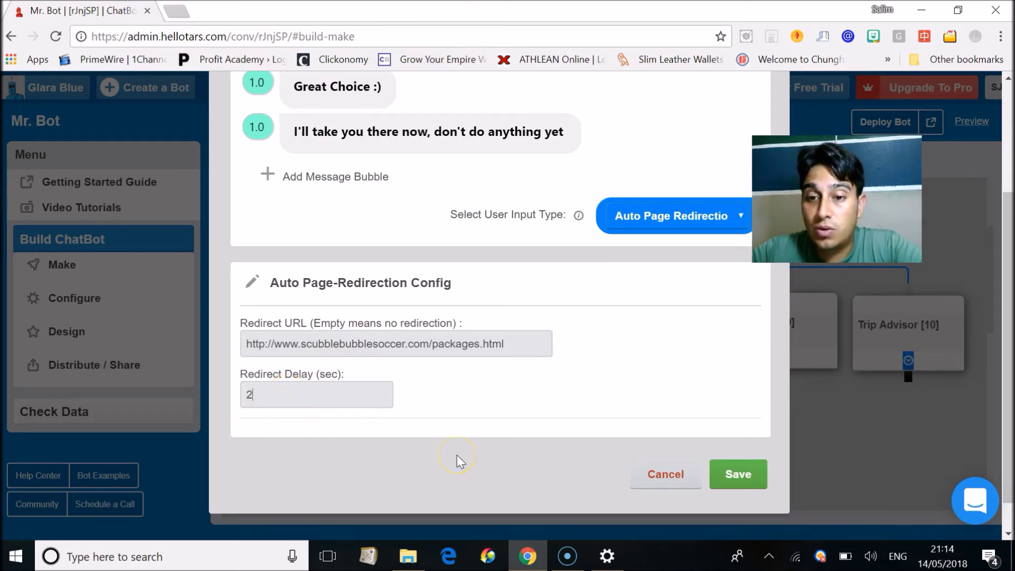
pyautogui.click(658, 474)
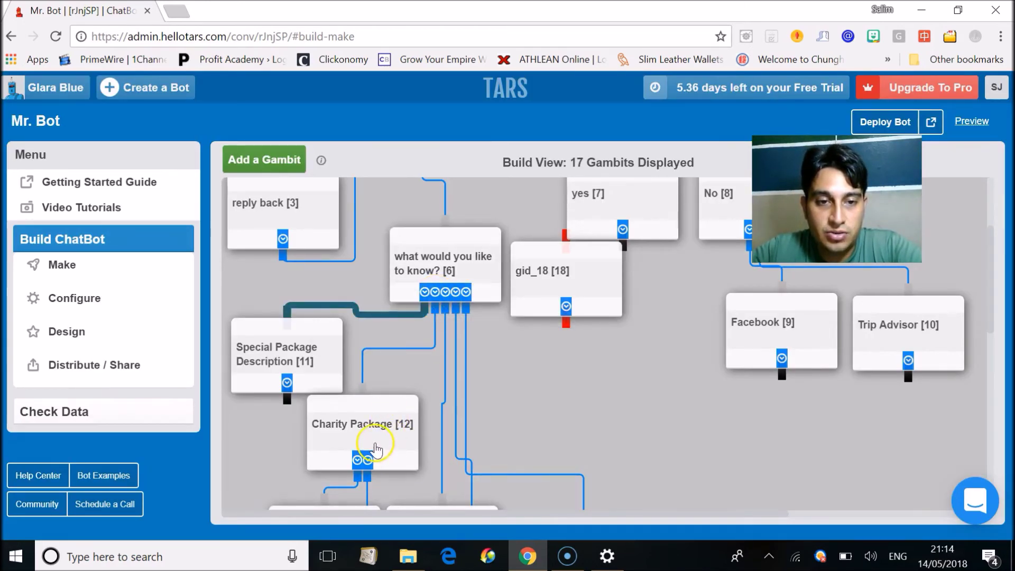
# - Open the Charity Package gambit and review its end-of-function and WhatsApp contact messages
pyautogui.click(382, 435)
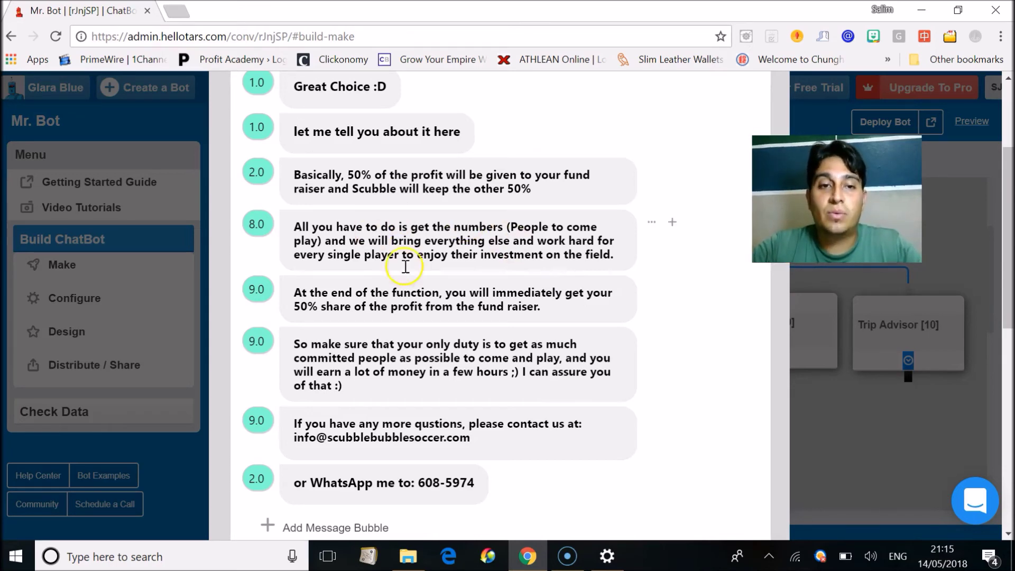
pyautogui.click(454, 299)
pyautogui.scroll(-3, 454, 299)
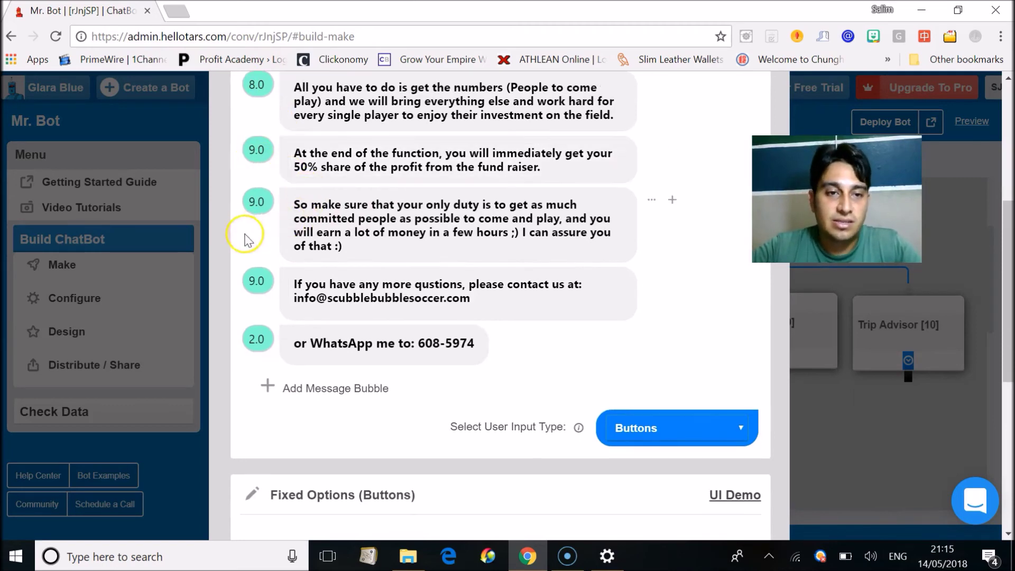
pyautogui.scroll(-1, 407, 363)
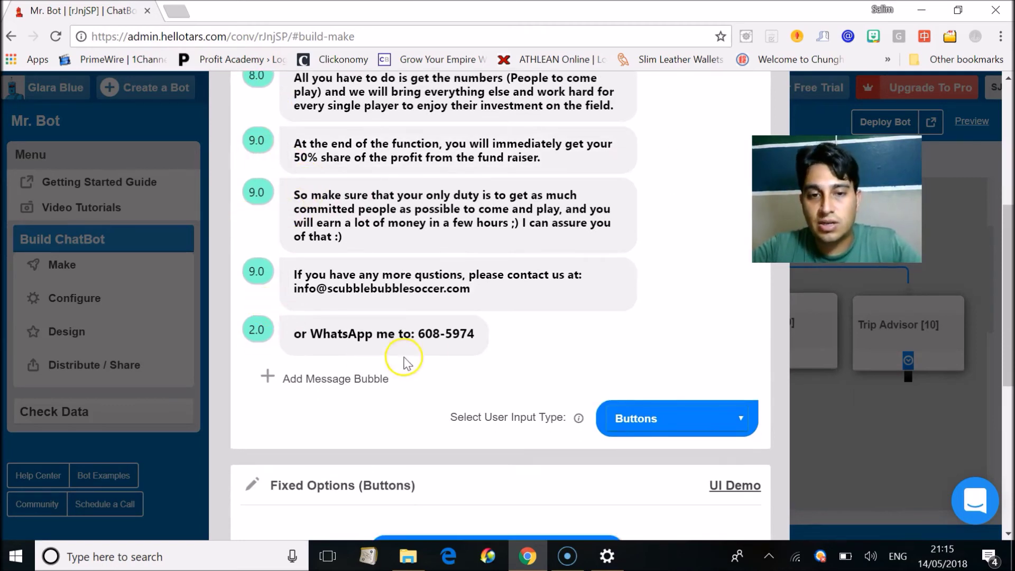
pyautogui.scroll(1, 438, 363)
pyautogui.click(434, 364)
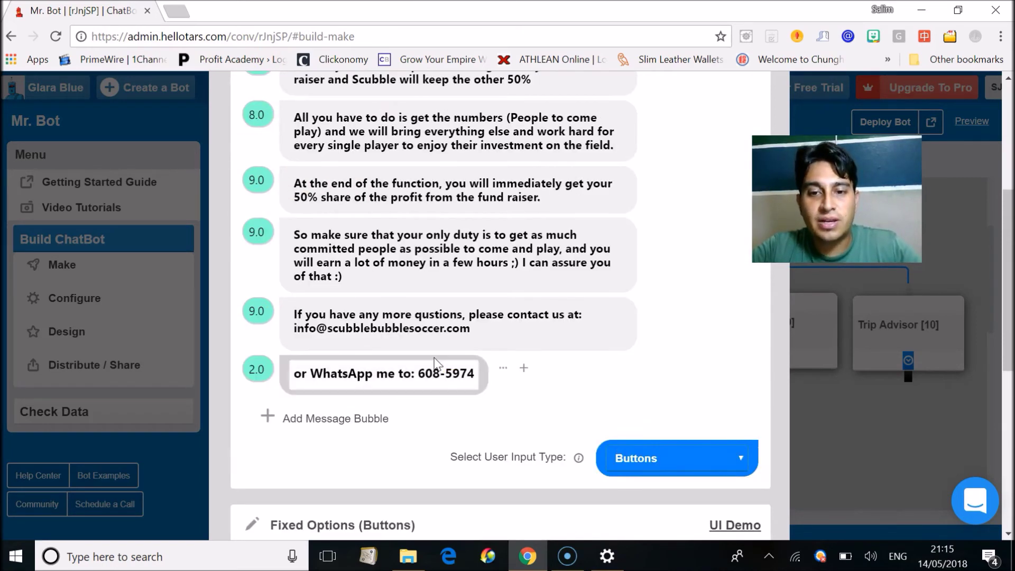
pyautogui.scroll(-3, 434, 364)
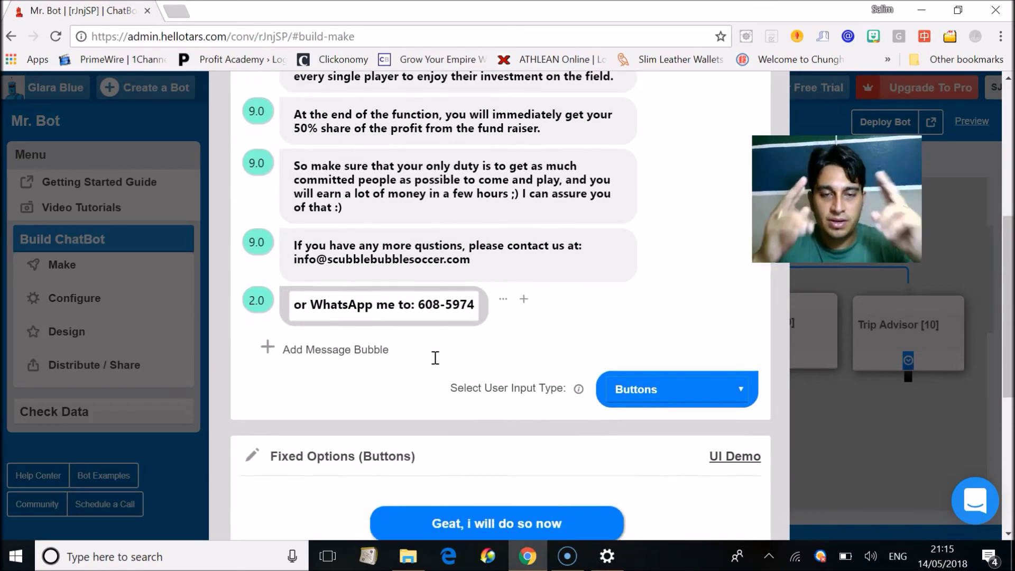
pyautogui.scroll(-5, 435, 357)
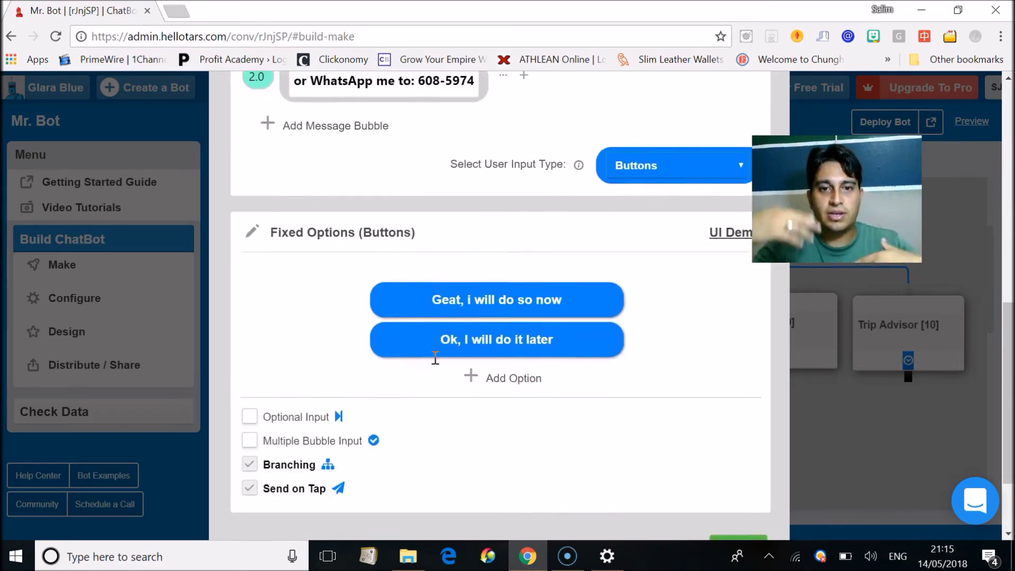
pyautogui.scroll(-1, 435, 358)
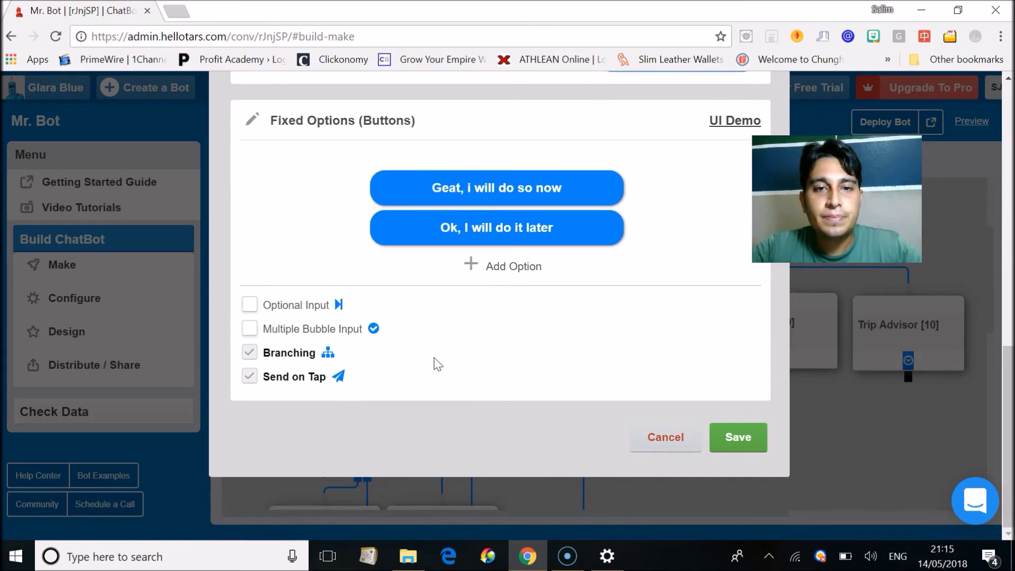
pyautogui.moveTo(599, 181)
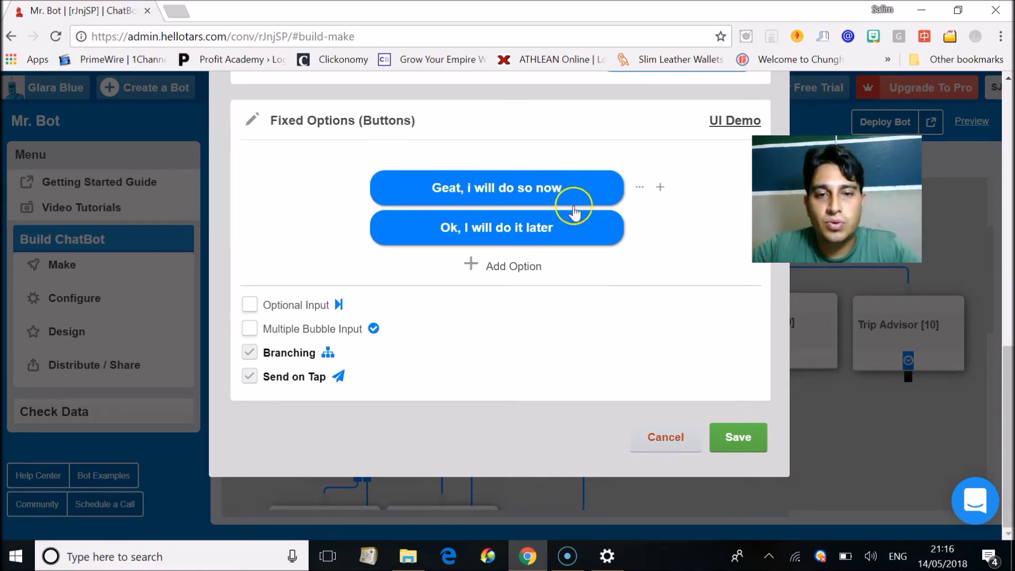
pyautogui.scroll(3, 577, 266)
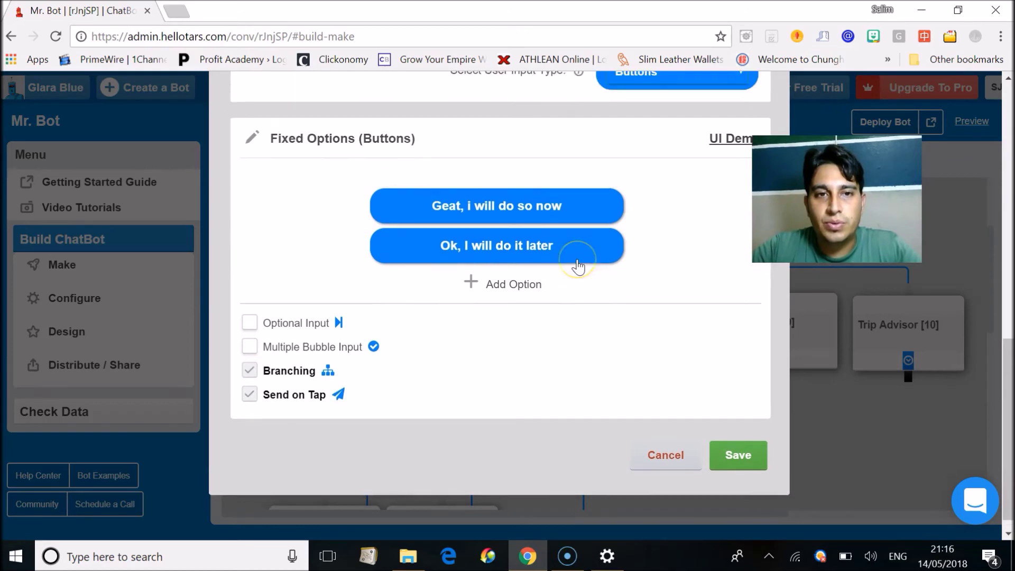
pyautogui.scroll(3, 578, 267)
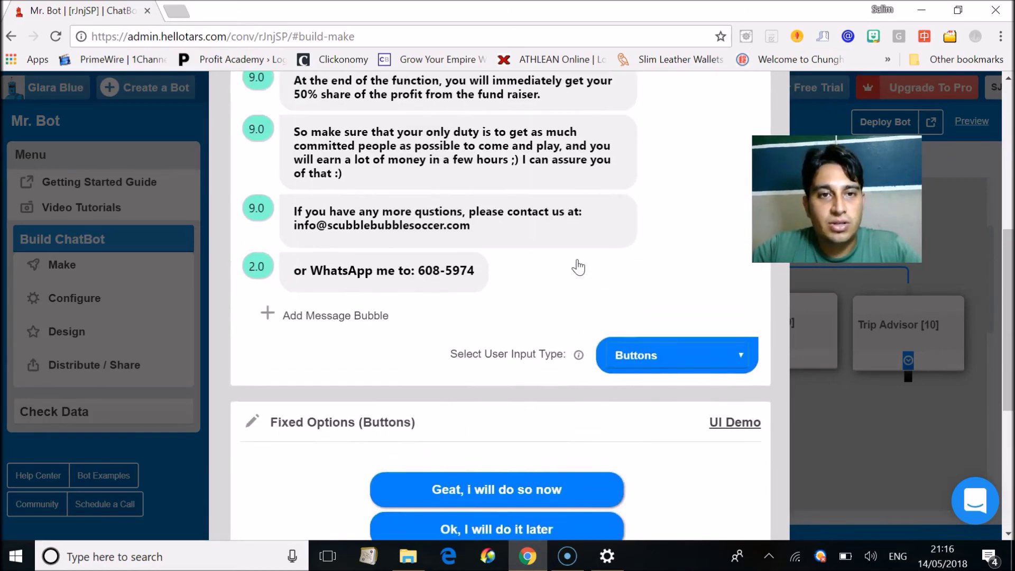
# - Click through the contact-info, 'So make sure', WhatsApp and e-mail message bubbles
pyautogui.click(578, 259)
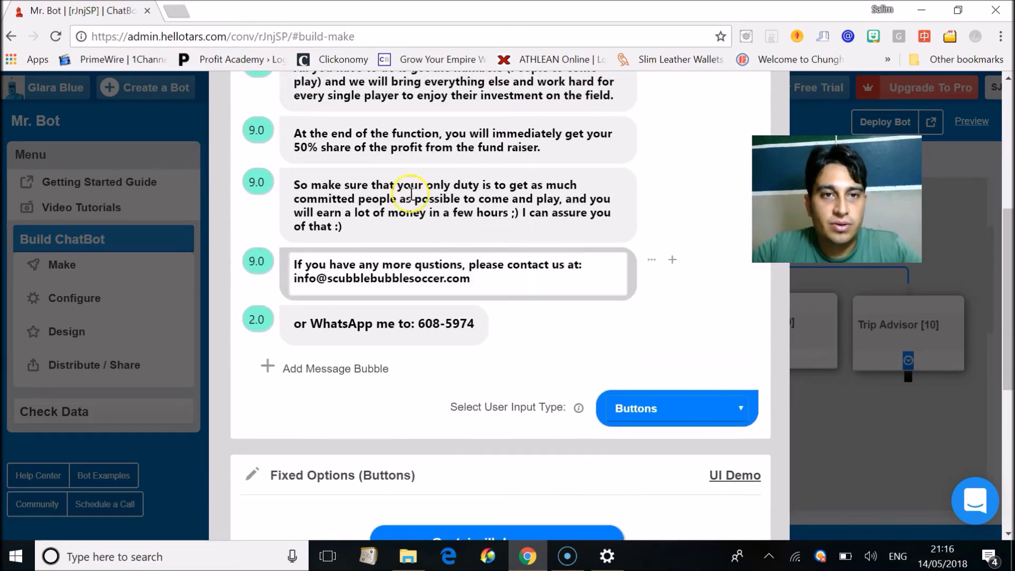
pyautogui.click(336, 136)
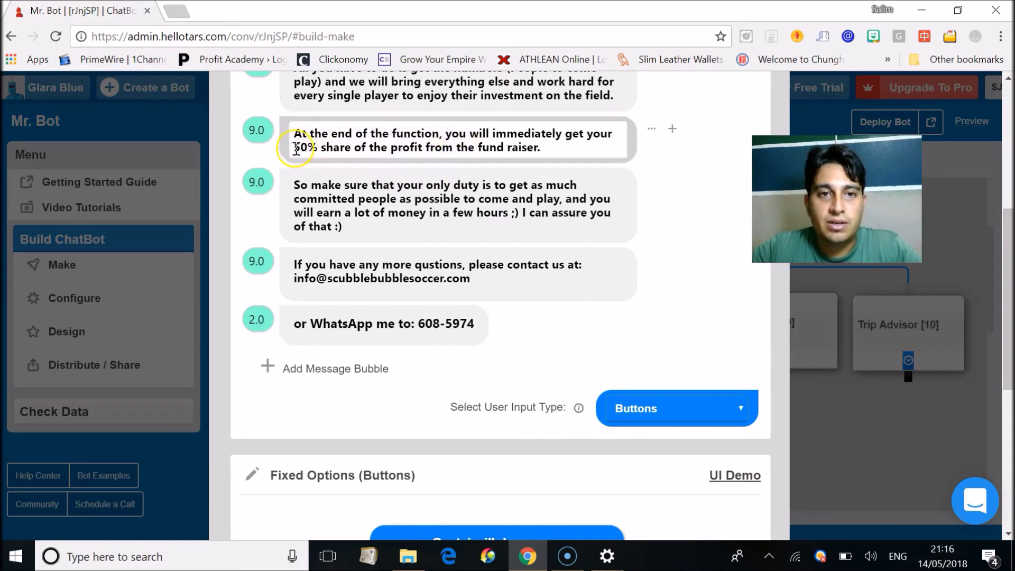
pyautogui.click(460, 210)
pyautogui.click(381, 262)
pyautogui.click(316, 212)
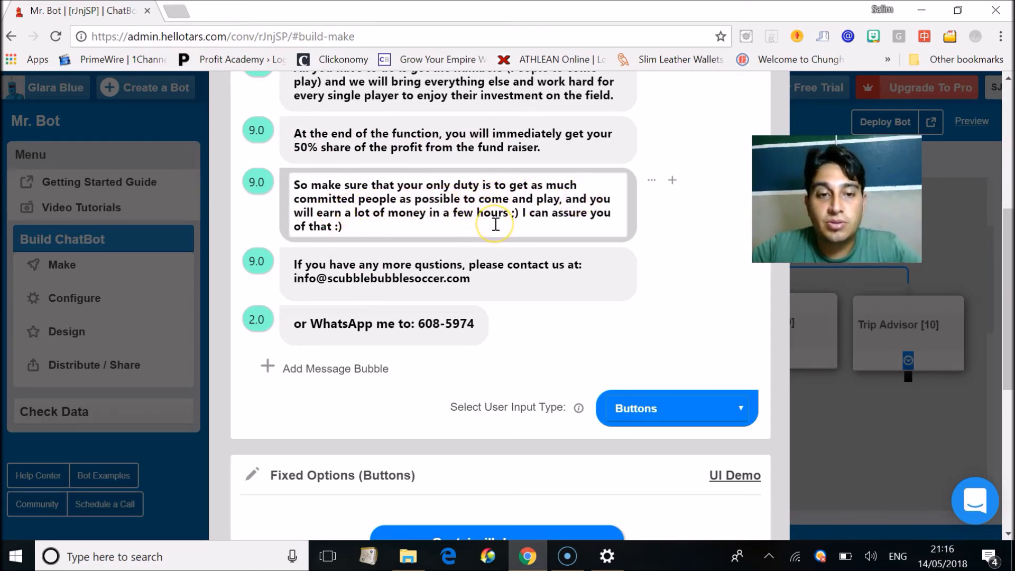
pyautogui.click(515, 272)
pyautogui.click(360, 316)
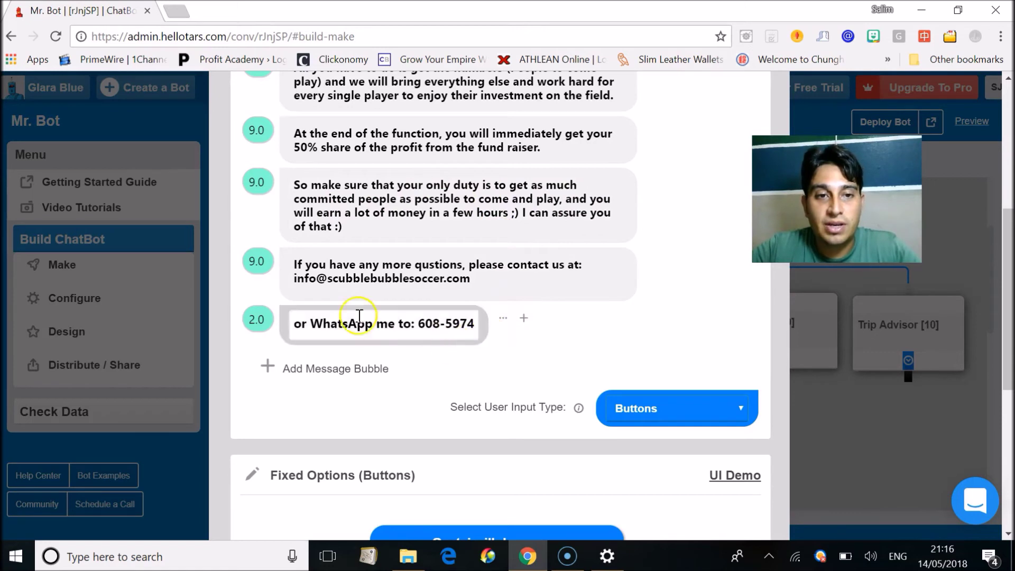
pyautogui.click(389, 293)
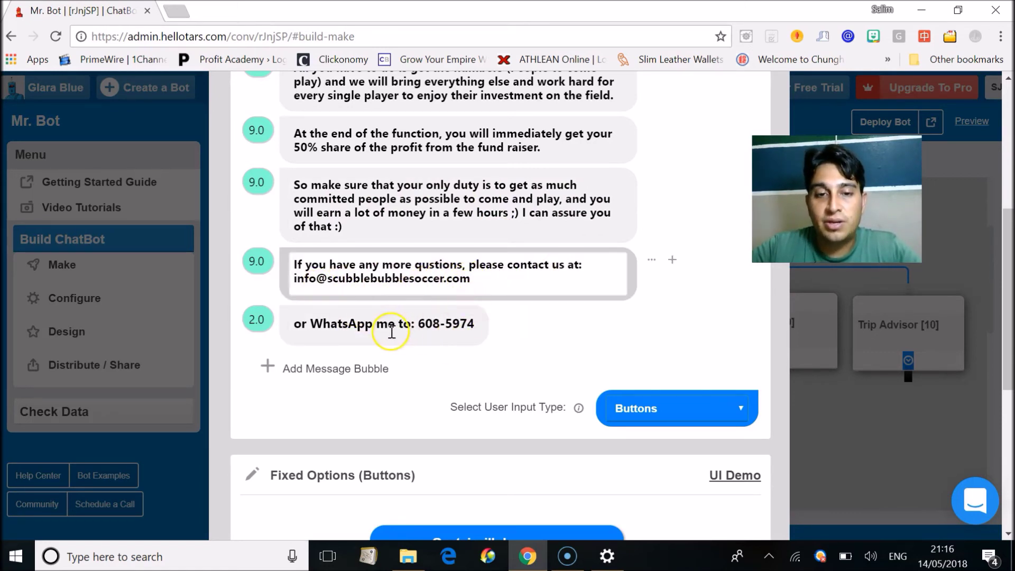
pyautogui.click(479, 381)
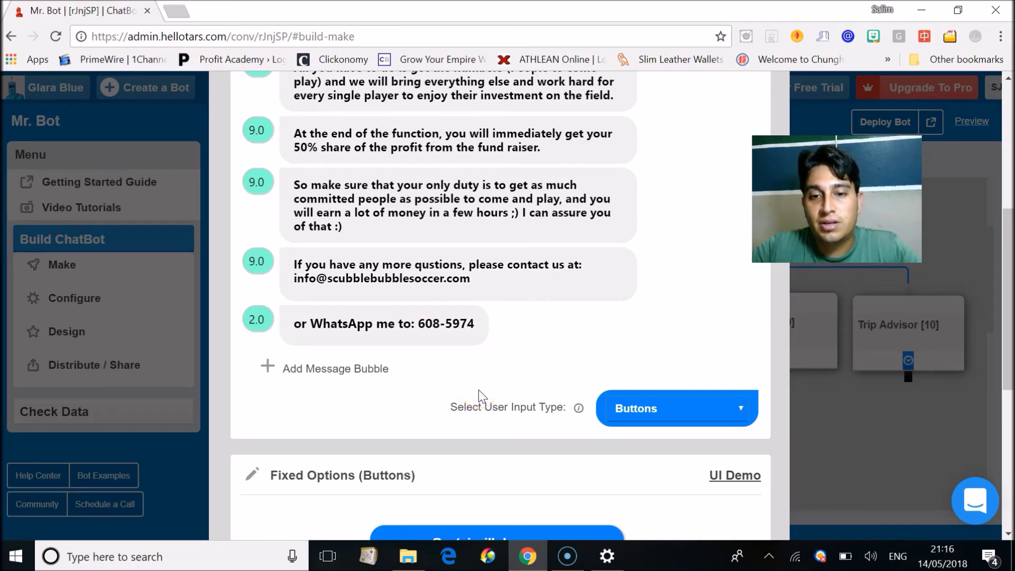
# - Check the two Fixed Options reply buttons, then cancel the gambit editor without saving
pyautogui.scroll(-2, 478, 389)
pyautogui.scroll(-4, 478, 389)
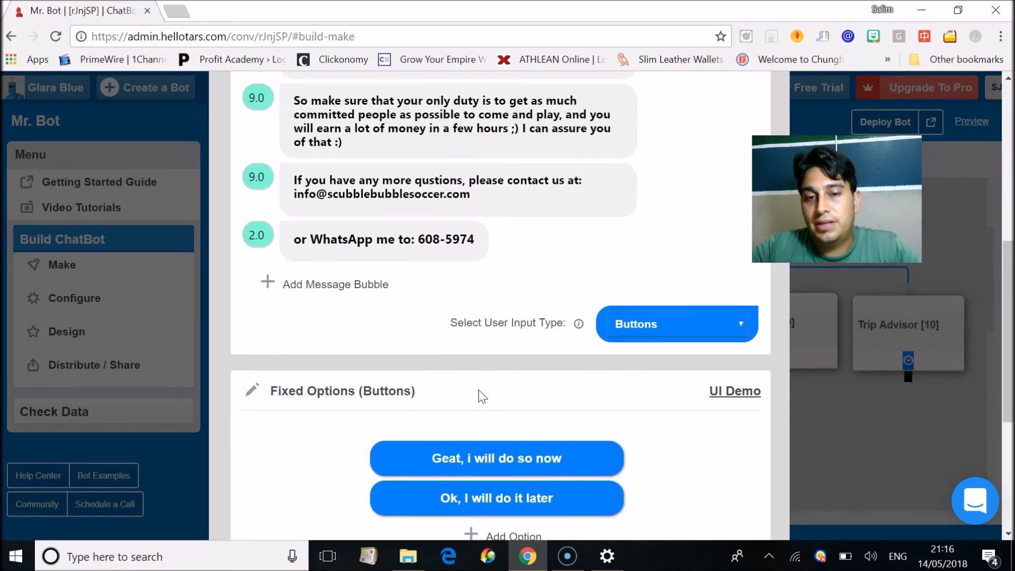
pyautogui.scroll(-2, 477, 389)
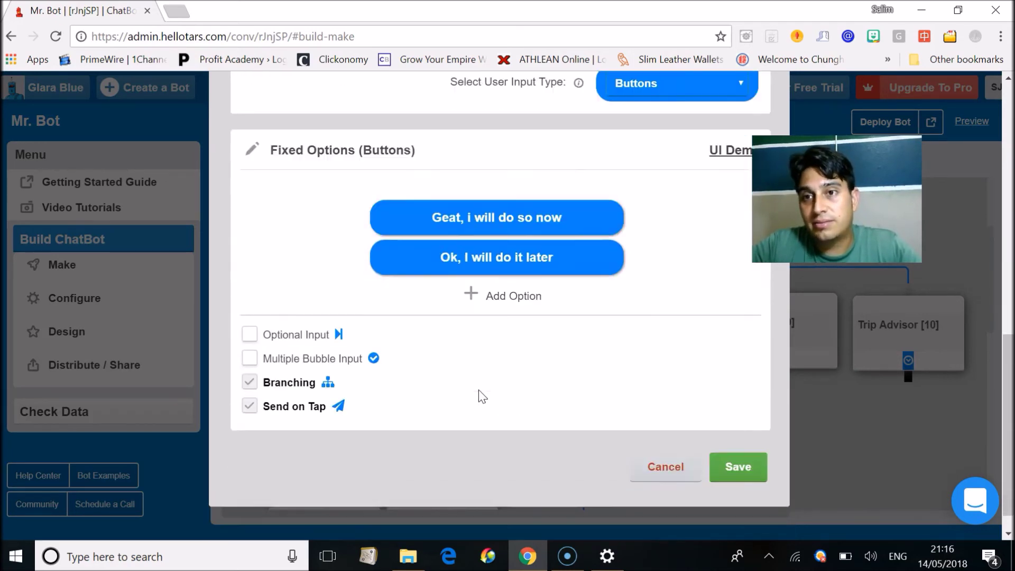
pyautogui.scroll(1, 550, 188)
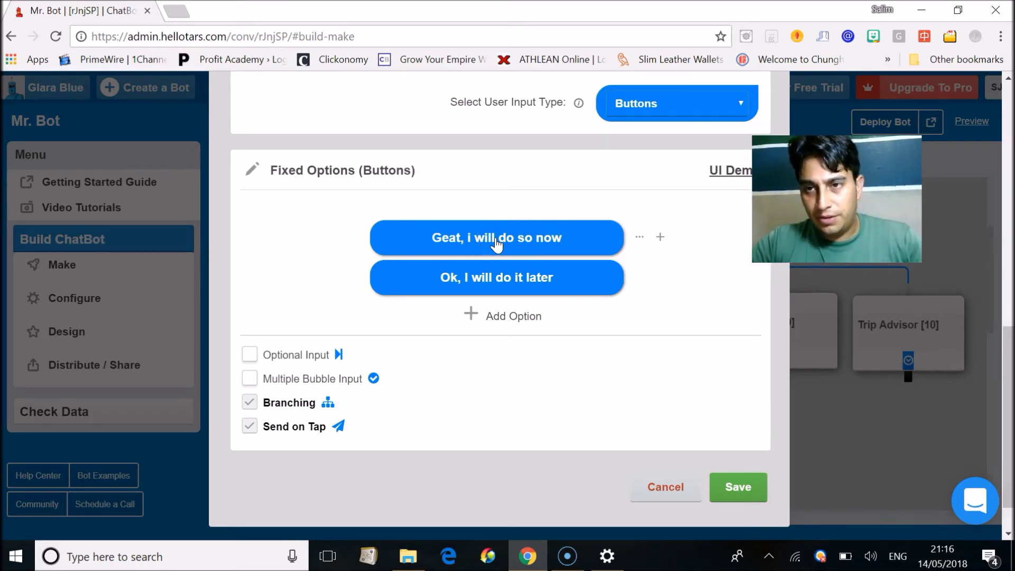
pyautogui.click(503, 283)
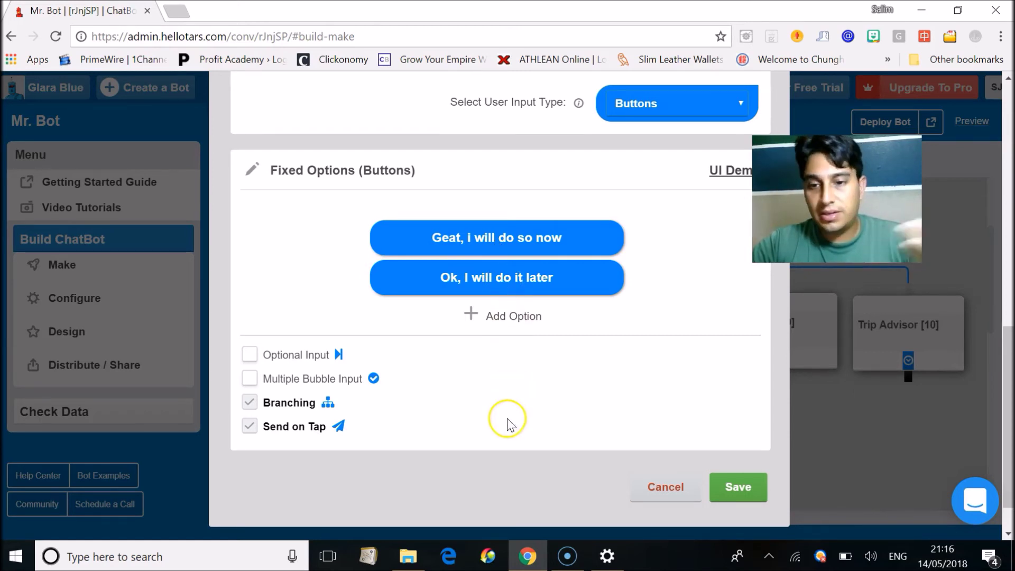
pyautogui.scroll(-2, 506, 417)
pyautogui.click(732, 443)
pyautogui.click(664, 437)
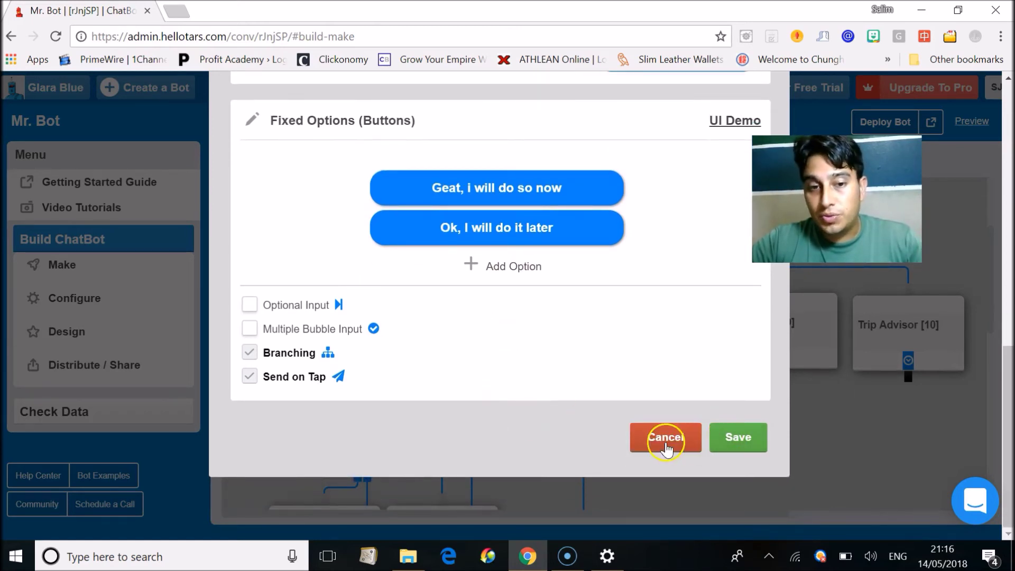
pyautogui.scroll(-2, 409, 421)
pyautogui.scroll(-4, 411, 417)
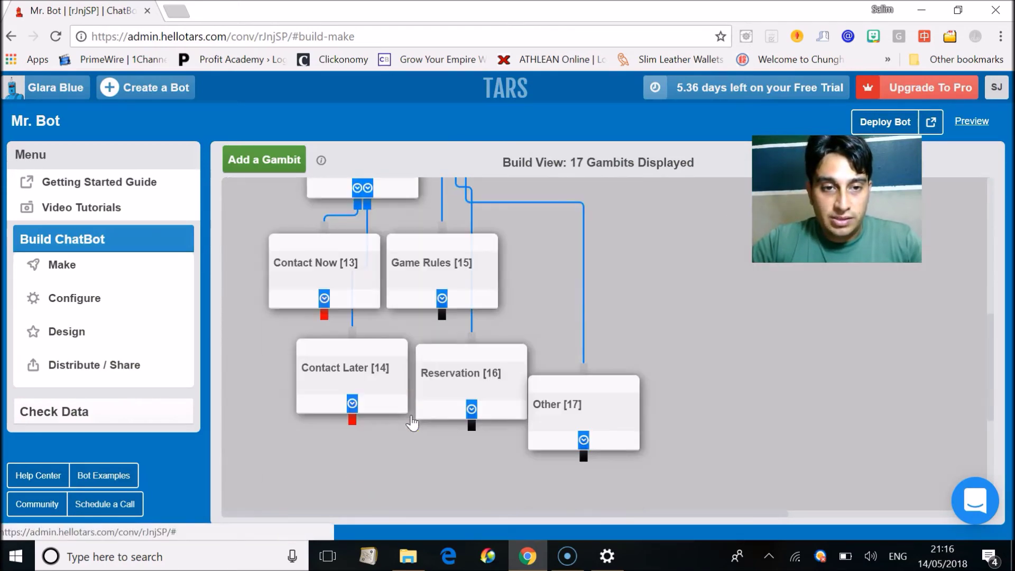
pyautogui.scroll(2, 411, 418)
pyautogui.scroll(3, 410, 418)
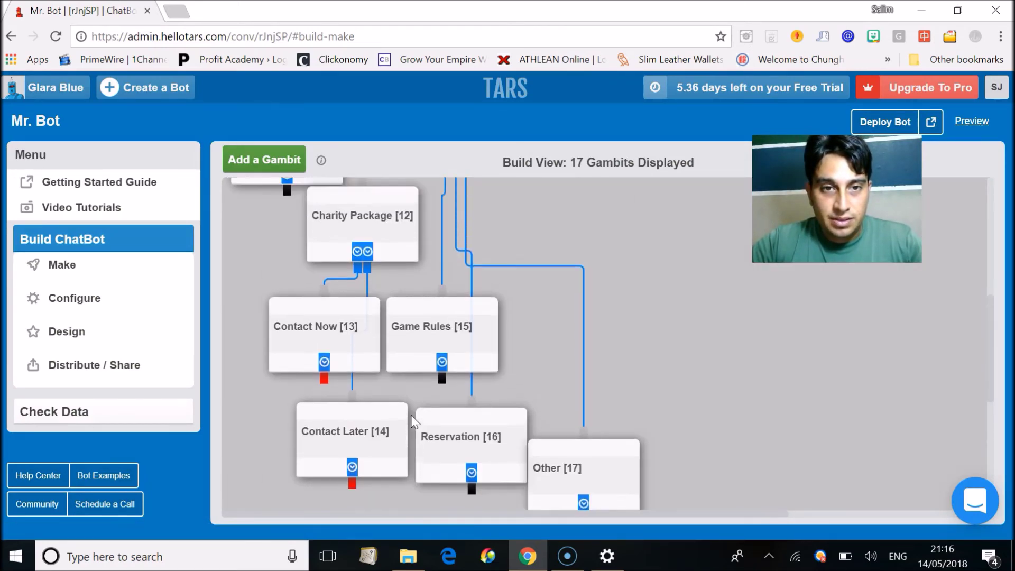
pyautogui.moveTo(294, 398); pyautogui.dragTo(331, 407)
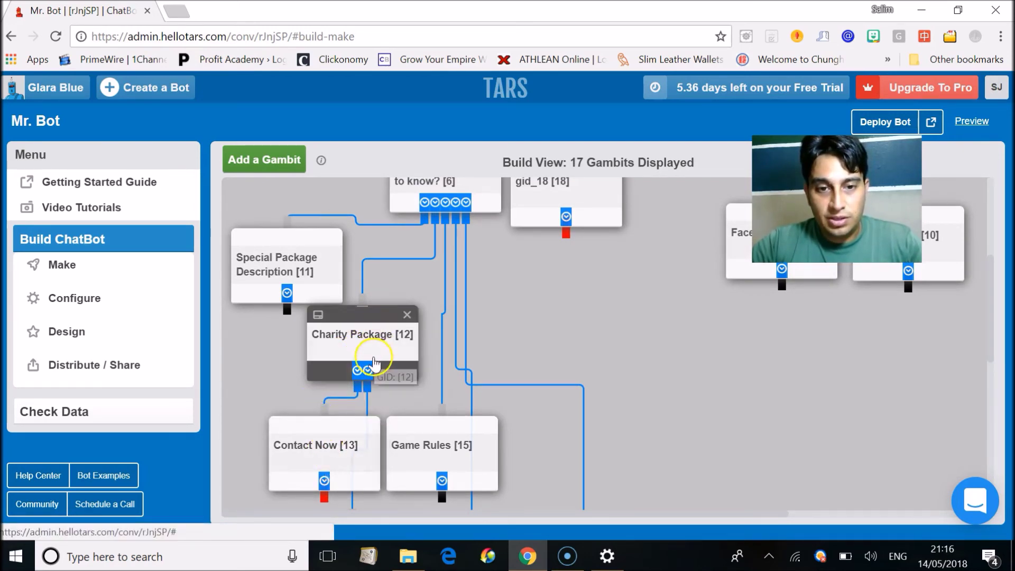
pyautogui.scroll(-6, 505, 395)
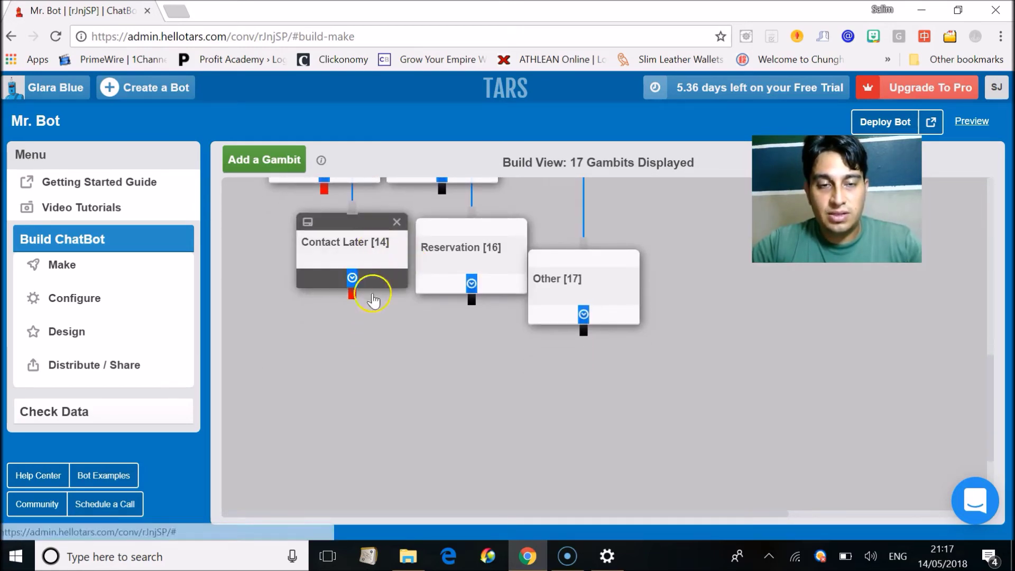
pyautogui.scroll(5, 369, 328)
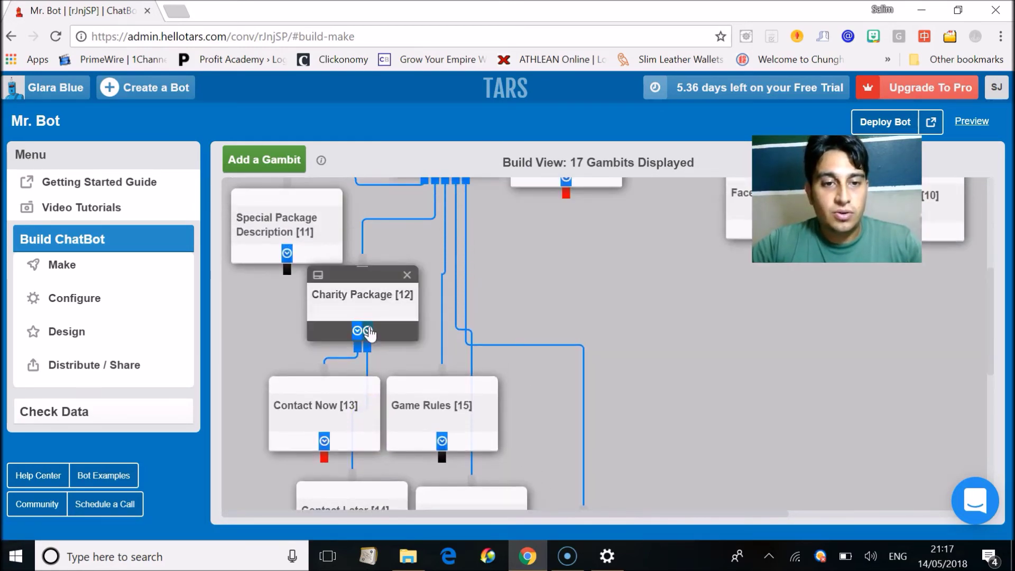
# - Look through the Contact Now gambit and close it without saving
pyautogui.click(339, 402)
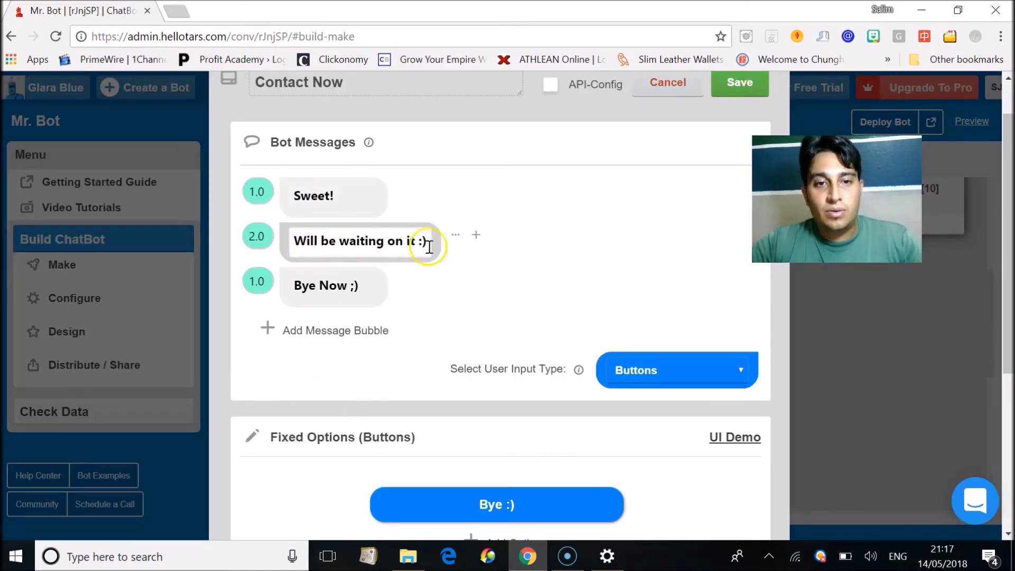
pyautogui.scroll(-1, 466, 350)
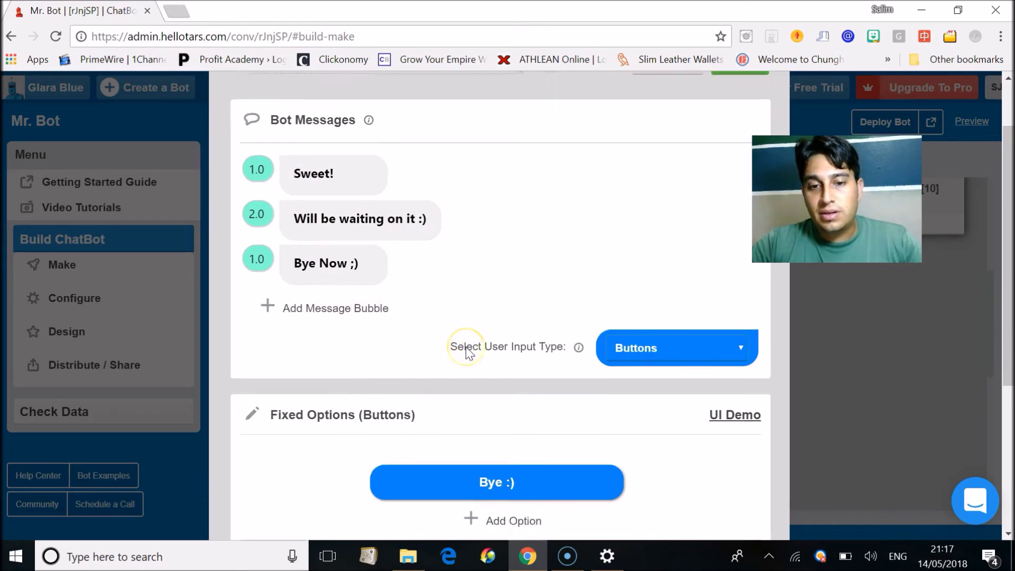
pyautogui.scroll(-3, 465, 346)
pyautogui.scroll(-3, 641, 414)
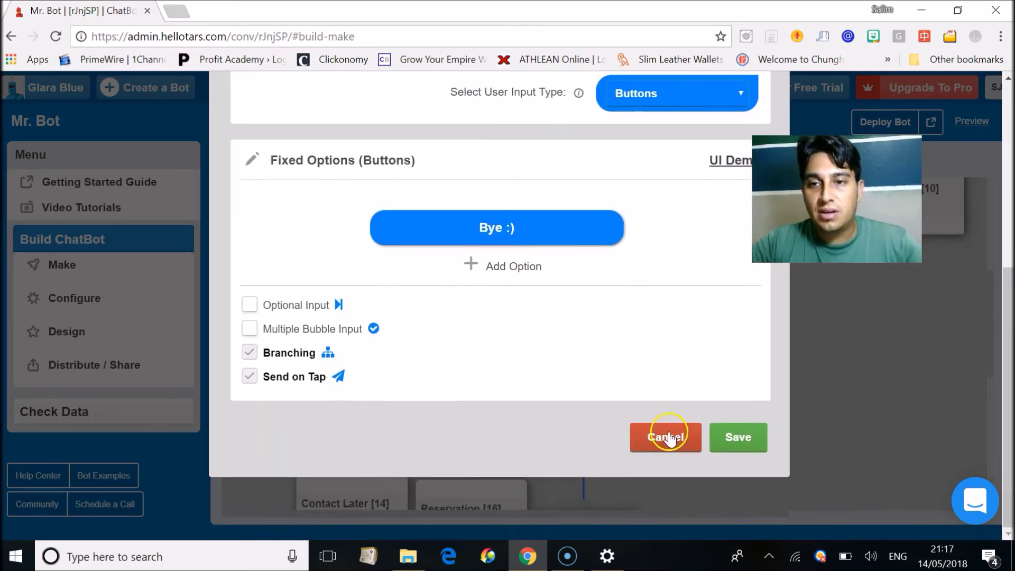
pyautogui.click(665, 438)
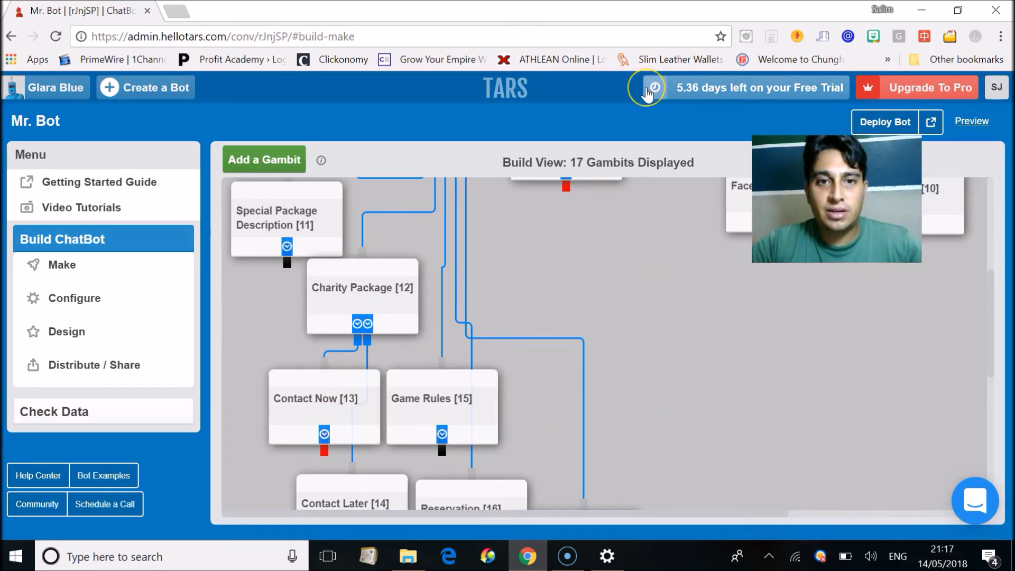
pyautogui.scroll(3, 565, 209)
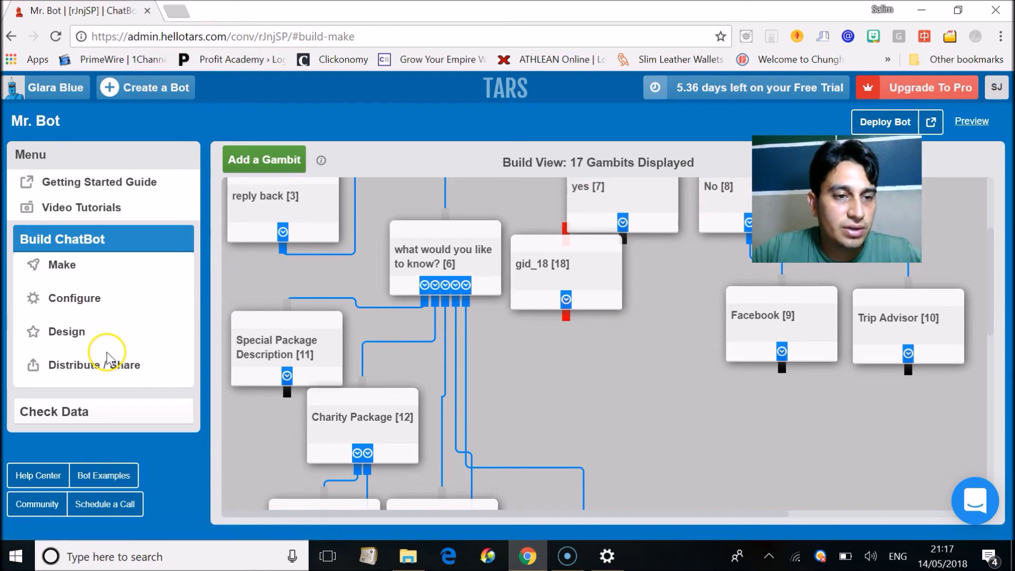
# - Copy Mr. Bot's ChatBot Link from Distribute / Share and open a new browser tab
pyautogui.click(105, 370)
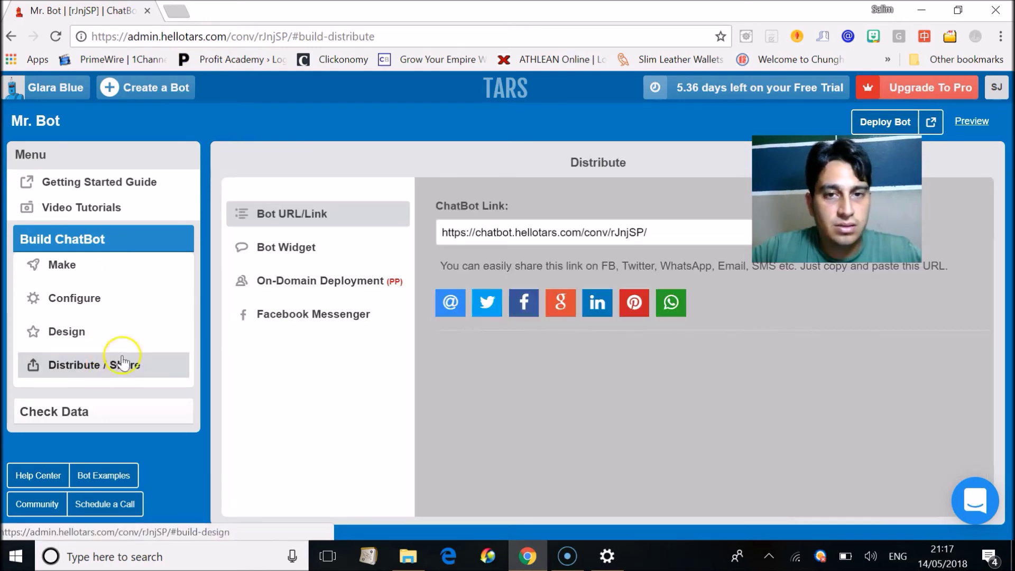
pyautogui.click(510, 235)
pyautogui.rightClick(510, 235)
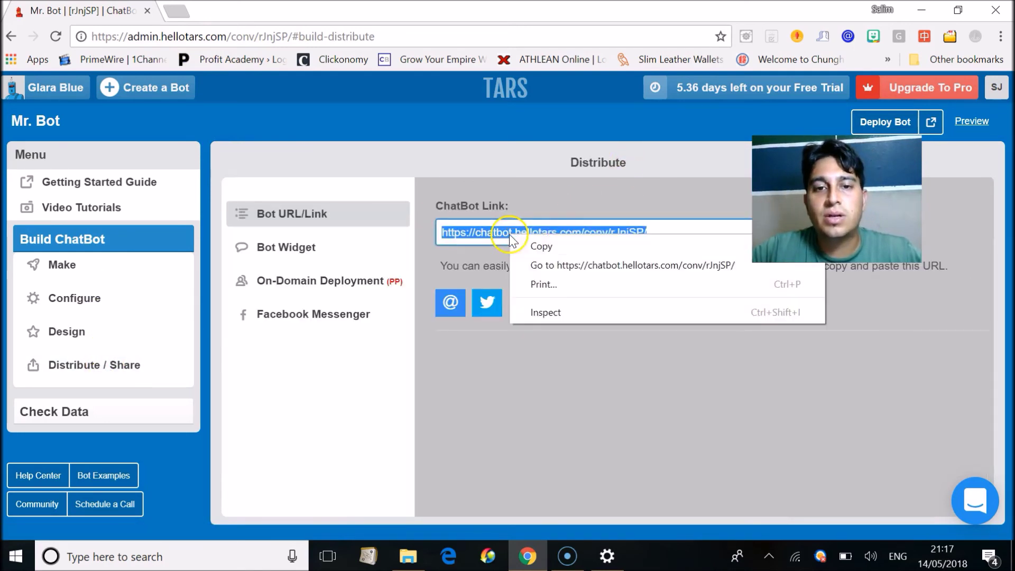
pyautogui.click(544, 247)
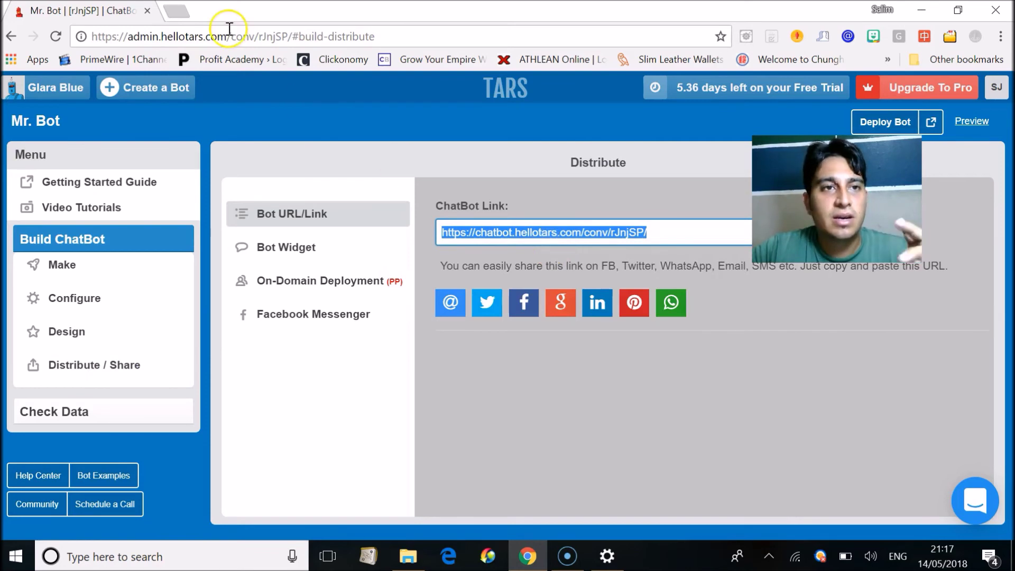
pyautogui.click(183, 11)
# - Load the copied chatbot link in the new tab and send the bot a visitor name
pyautogui.hotkey('ctrl', 'v')
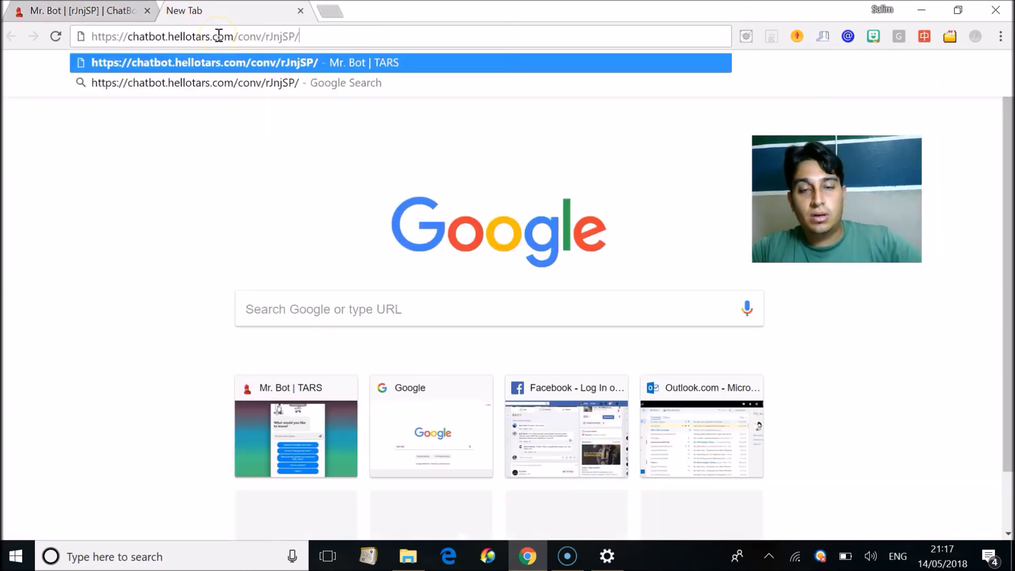
pyautogui.press('Return')
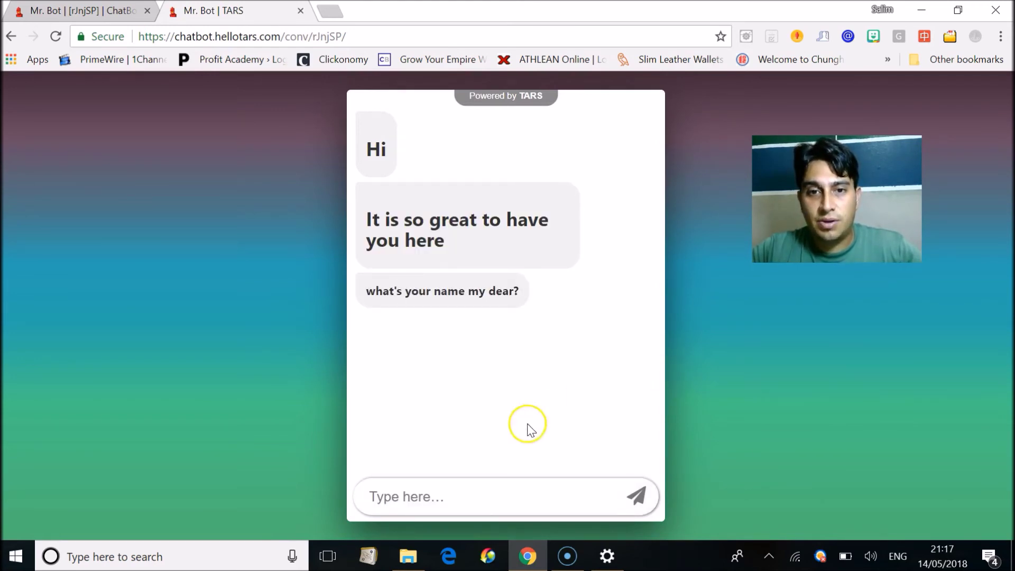
pyautogui.write('Salim Hoy')
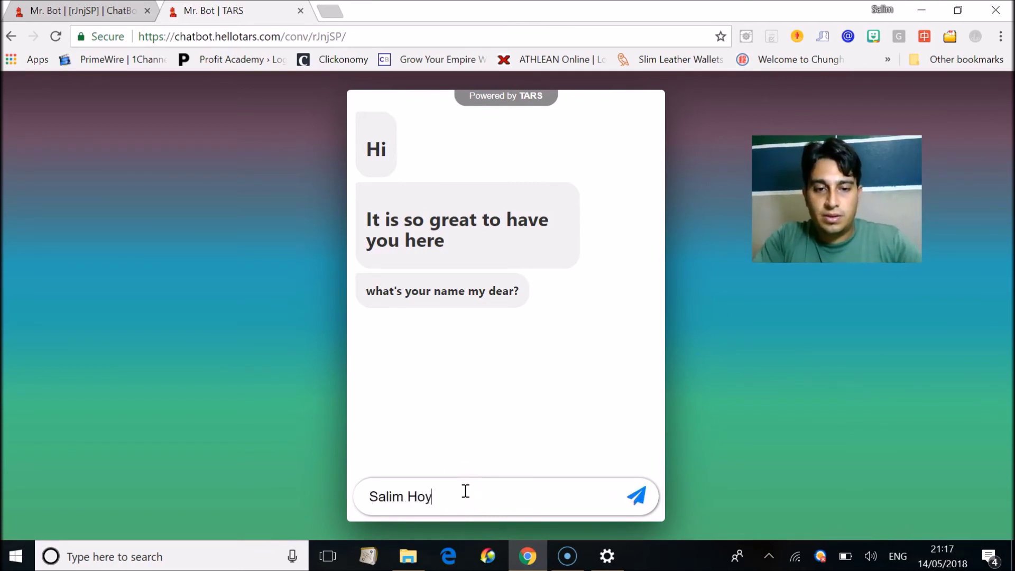
pyautogui.press('Return')
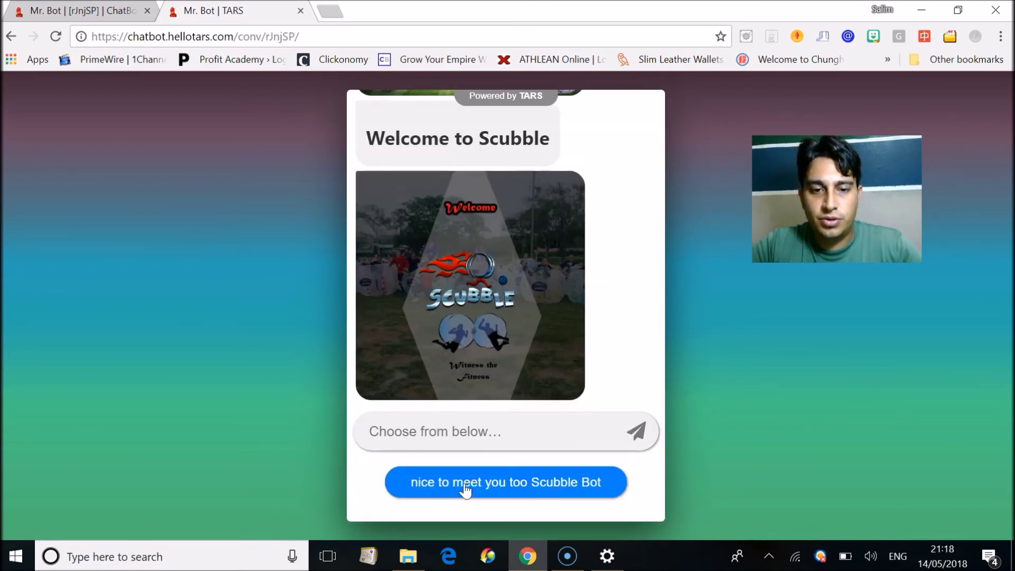
# - Answer the bot's greeting, say yes to being new, and ask about the charity package
pyautogui.click(465, 490)
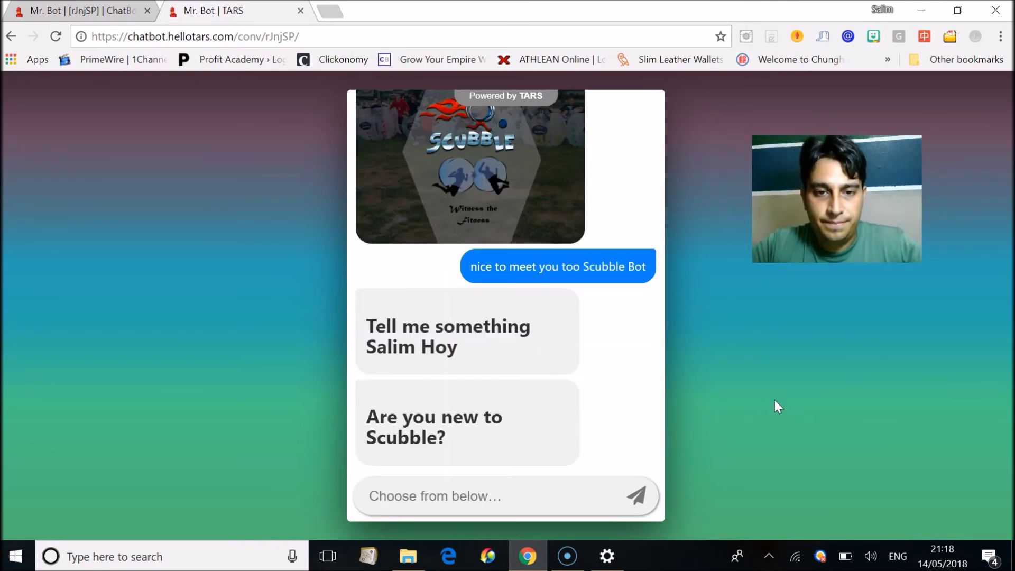
pyautogui.click(464, 451)
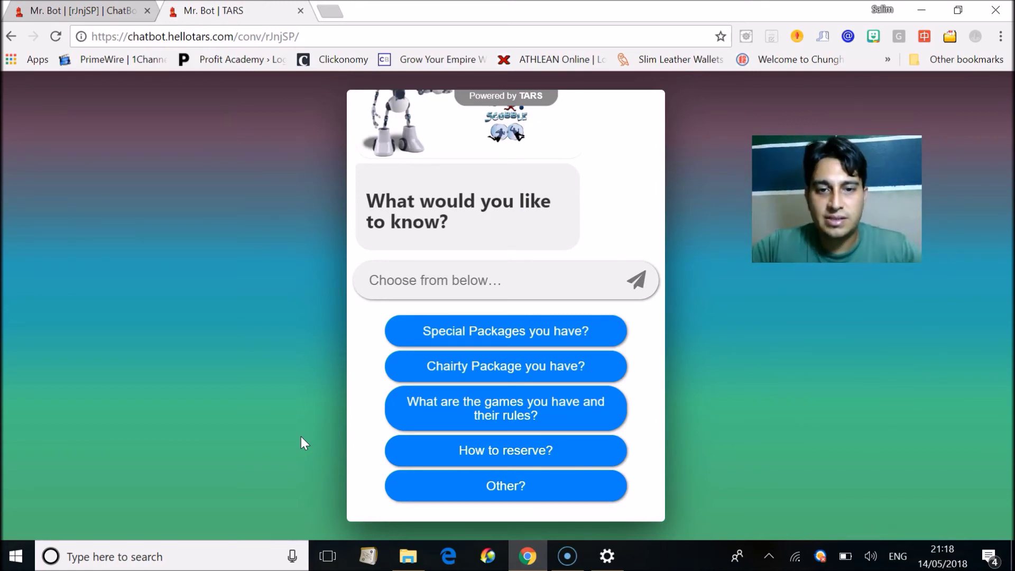
pyautogui.click(462, 388)
pyautogui.click(499, 365)
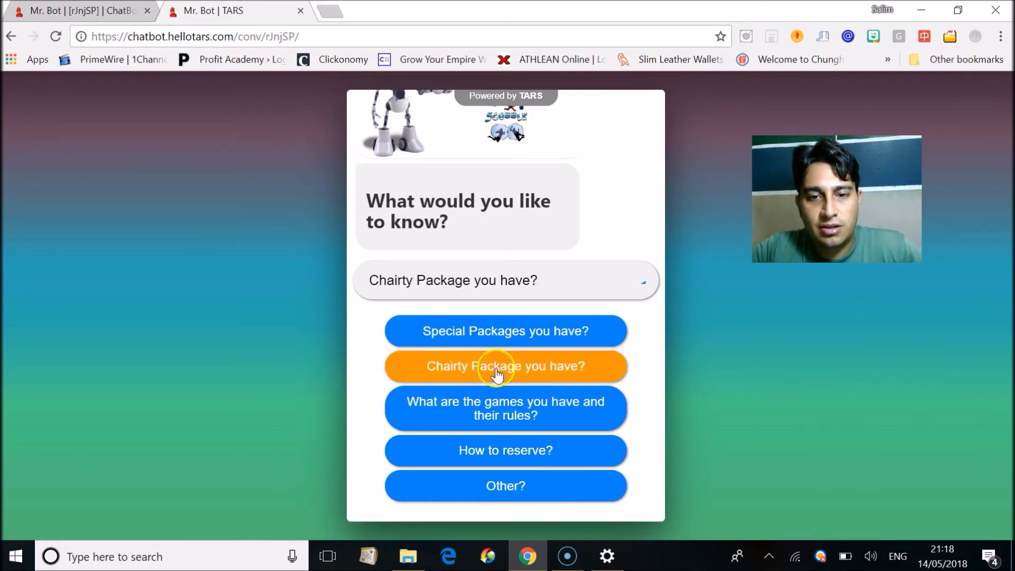
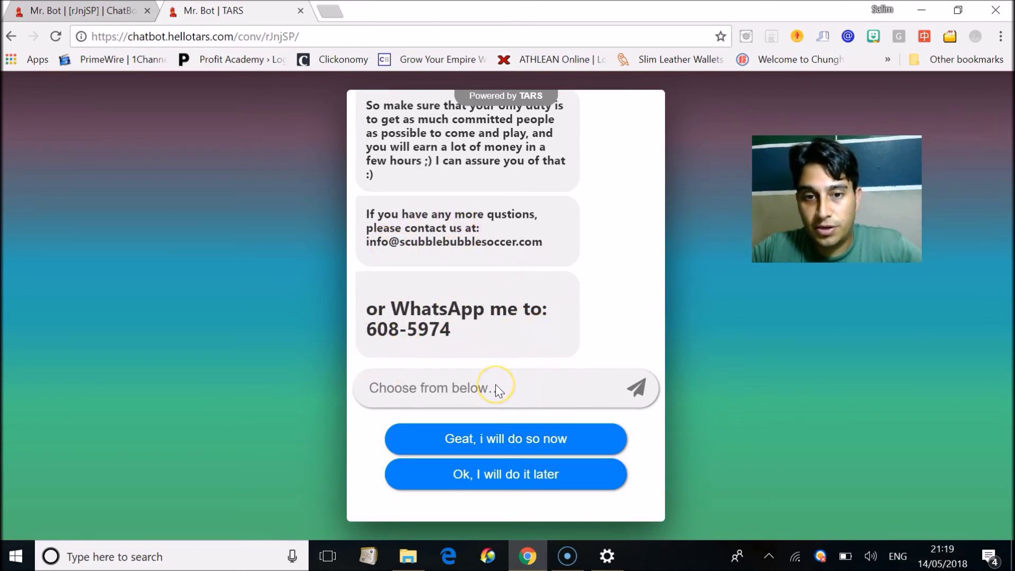
# - Reply 'Geat, i will do so now' to Mr. Bot, then end the chat with 'Bye :)'
pyautogui.click(497, 448)
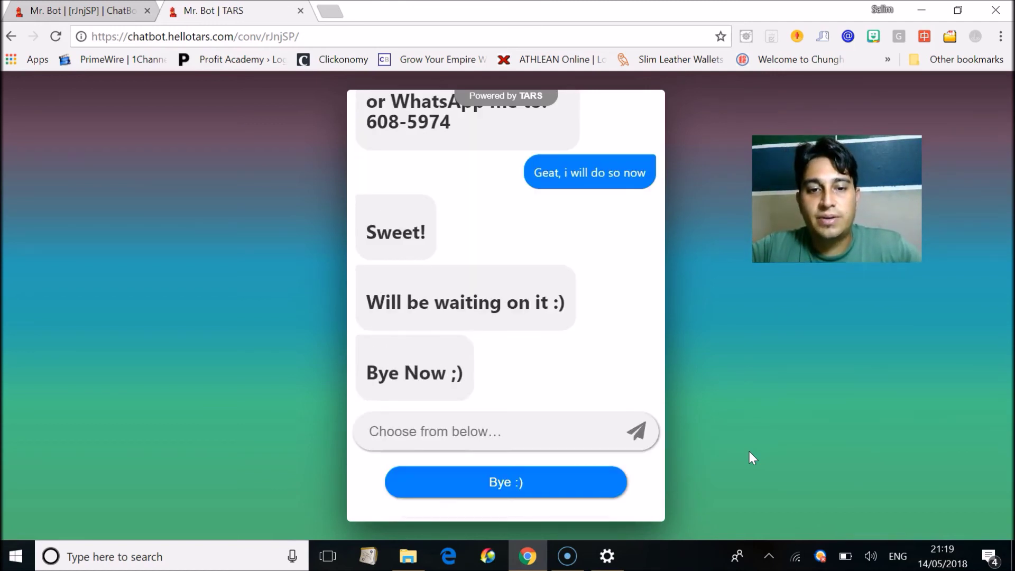
pyautogui.click(552, 484)
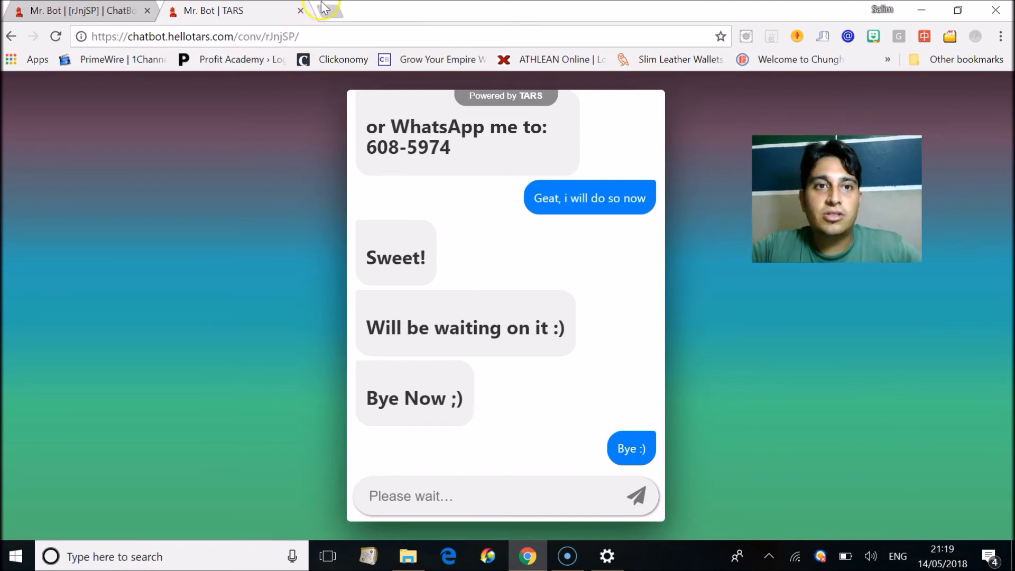
# - Close and leave the test chat tab, then open Mr. Bot's Check Data > View submissions
pyautogui.click(300, 12)
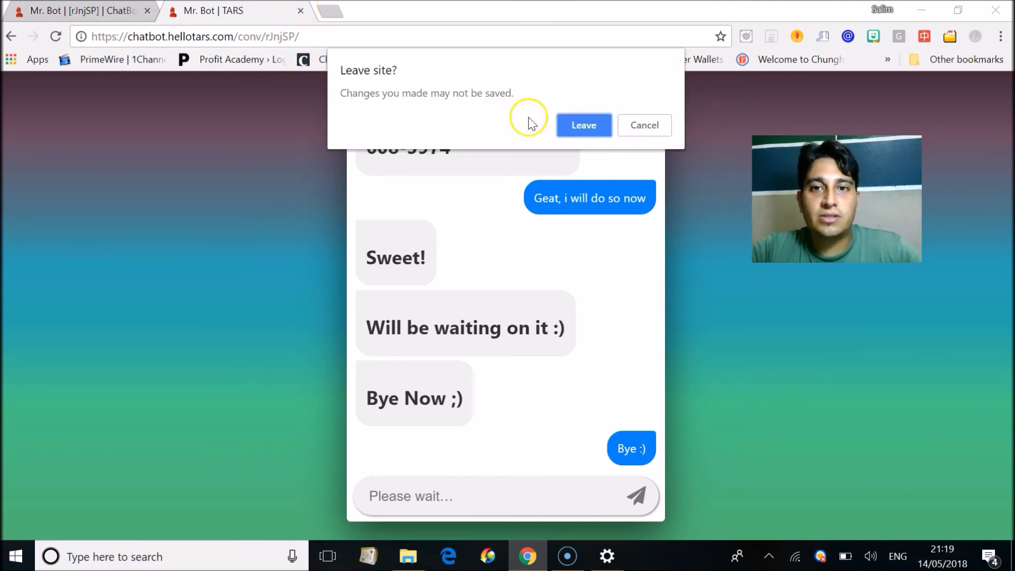
pyautogui.click(582, 125)
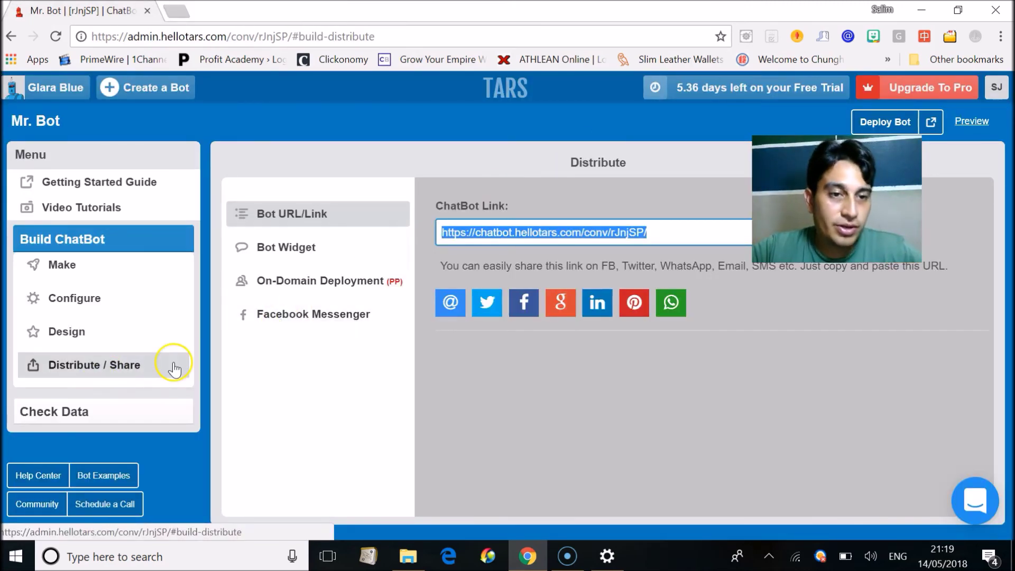
pyautogui.click(73, 413)
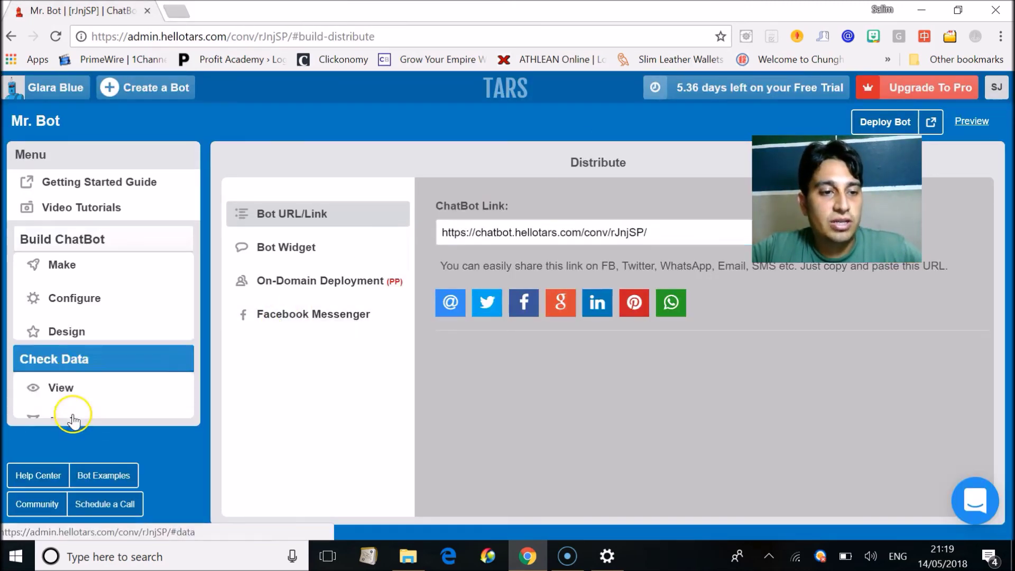
pyautogui.click(68, 299)
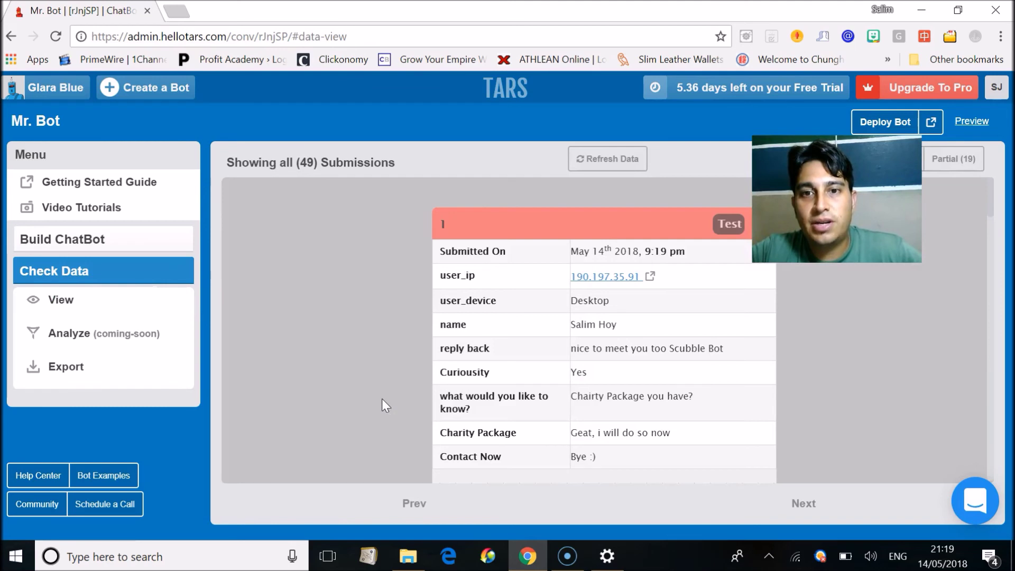
# - Browse the 49 submission cards, including the new test answers ending with 'Bye :)'
pyautogui.click(511, 325)
pyautogui.moveTo(508, 324); pyautogui.dragTo(527, 392)
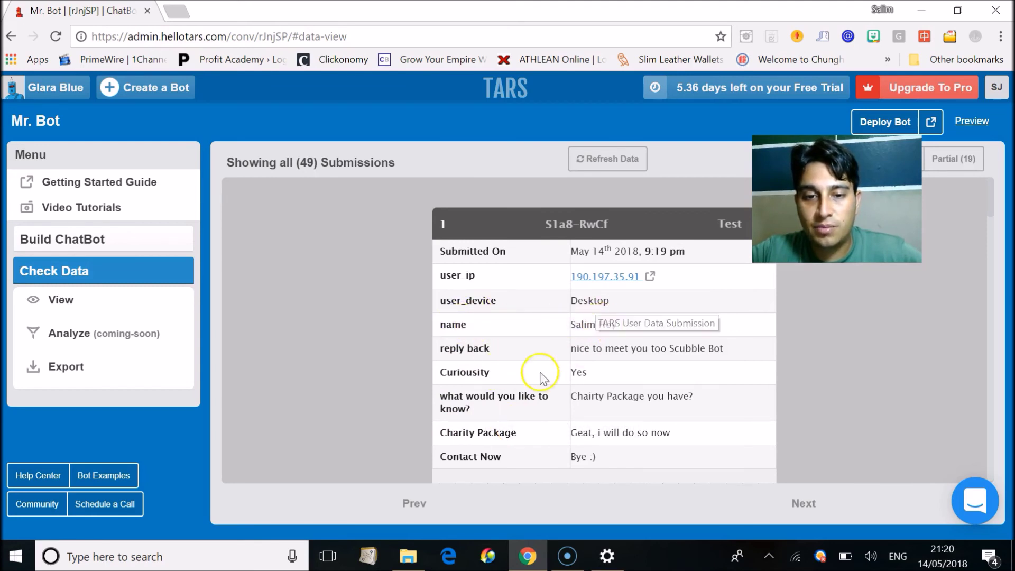
pyautogui.scroll(-1, 490, 421)
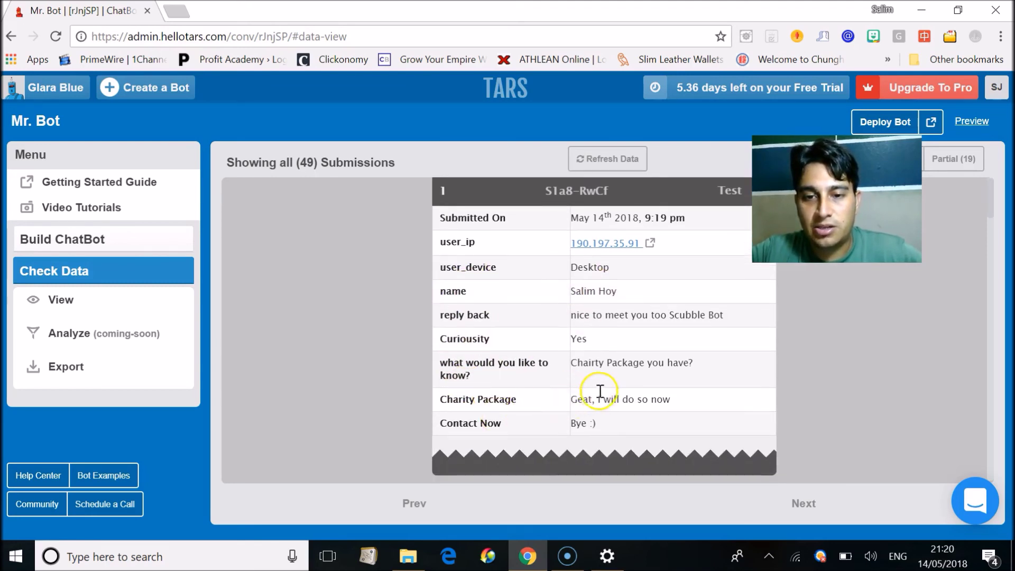
pyautogui.scroll(-1, 548, 397)
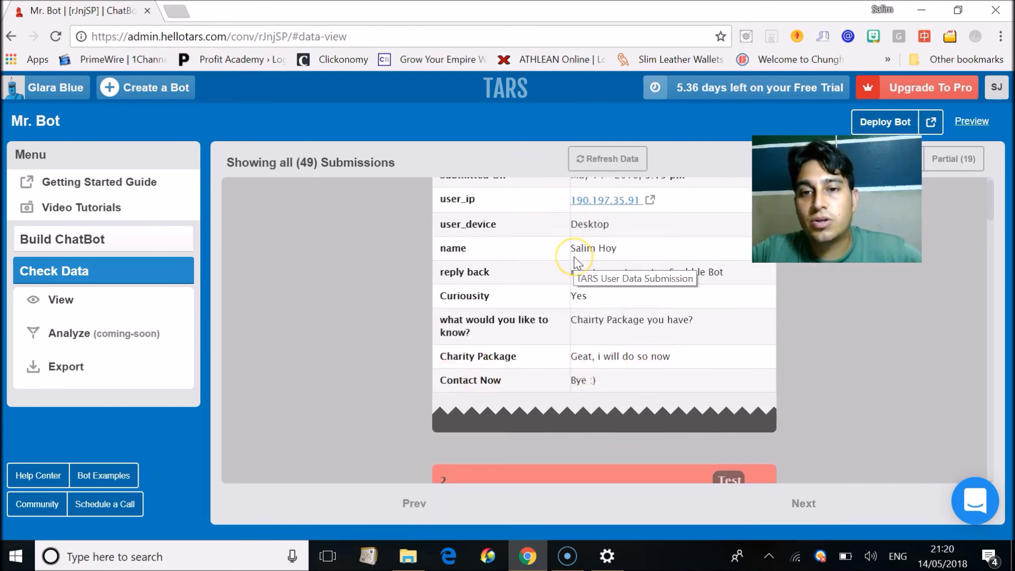
pyautogui.scroll(1, 574, 263)
pyautogui.scroll(-5, 574, 262)
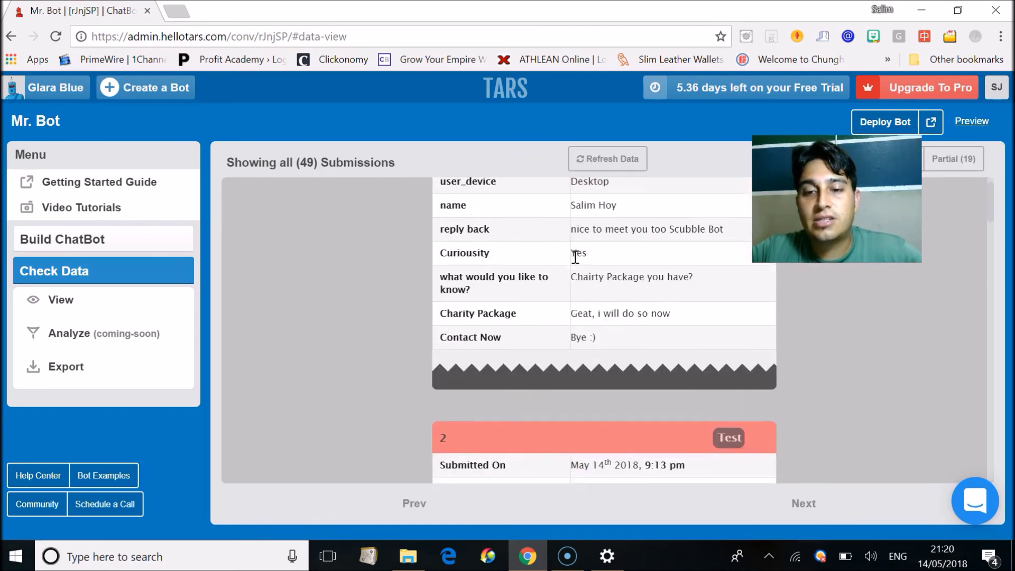
pyautogui.scroll(-1, 575, 258)
pyautogui.scroll(2, 575, 259)
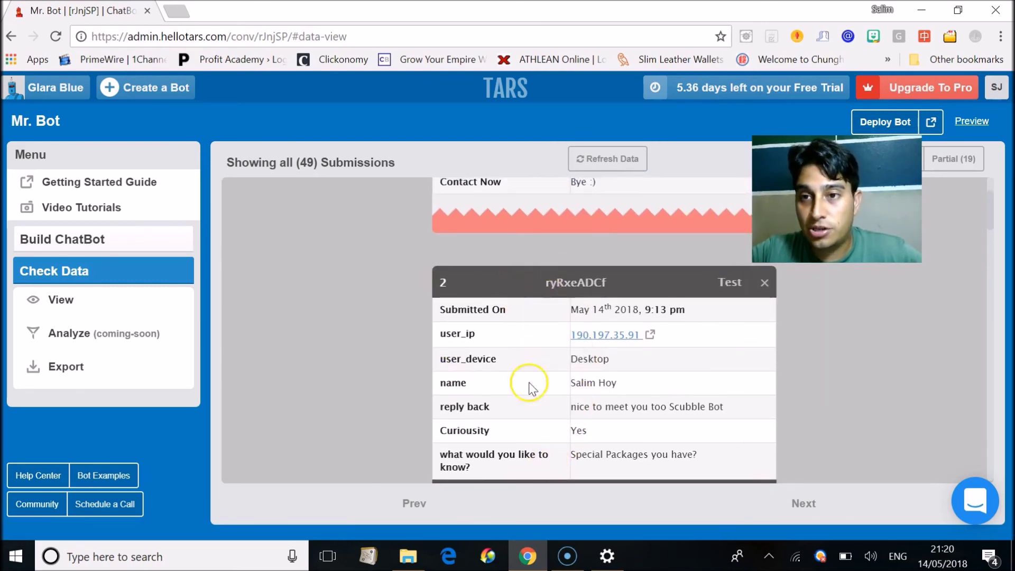
pyautogui.scroll(5, 526, 438)
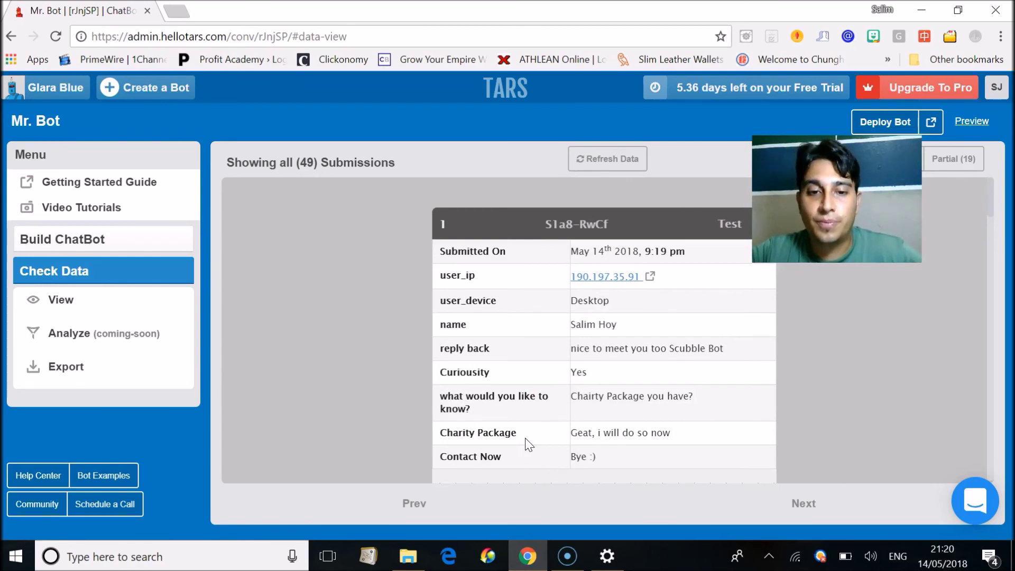
pyautogui.scroll(-1, 526, 440)
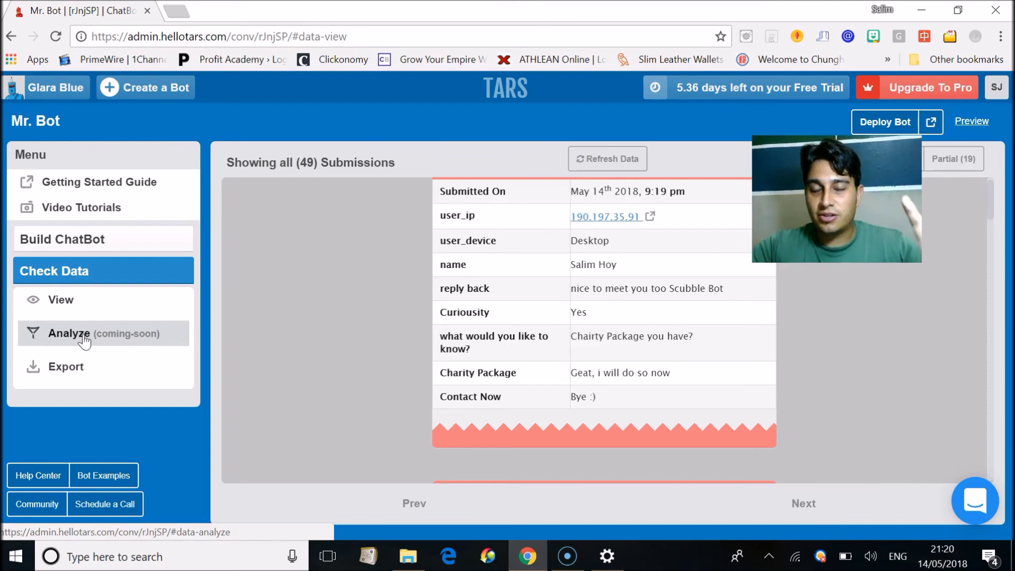
# - Glance at the data export page, then scroll the submissions list down to card 5
pyautogui.click(66, 372)
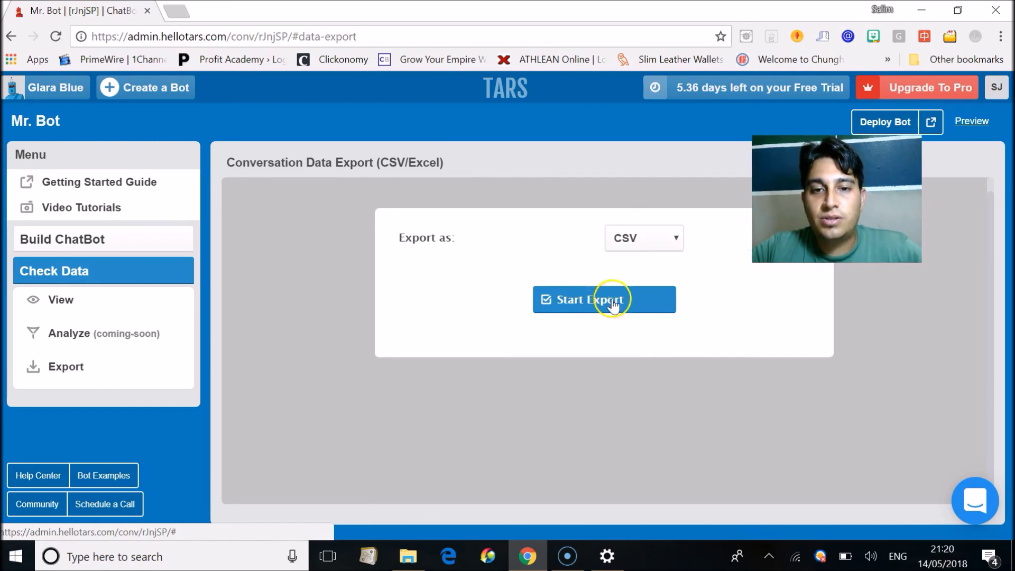
pyautogui.click(76, 311)
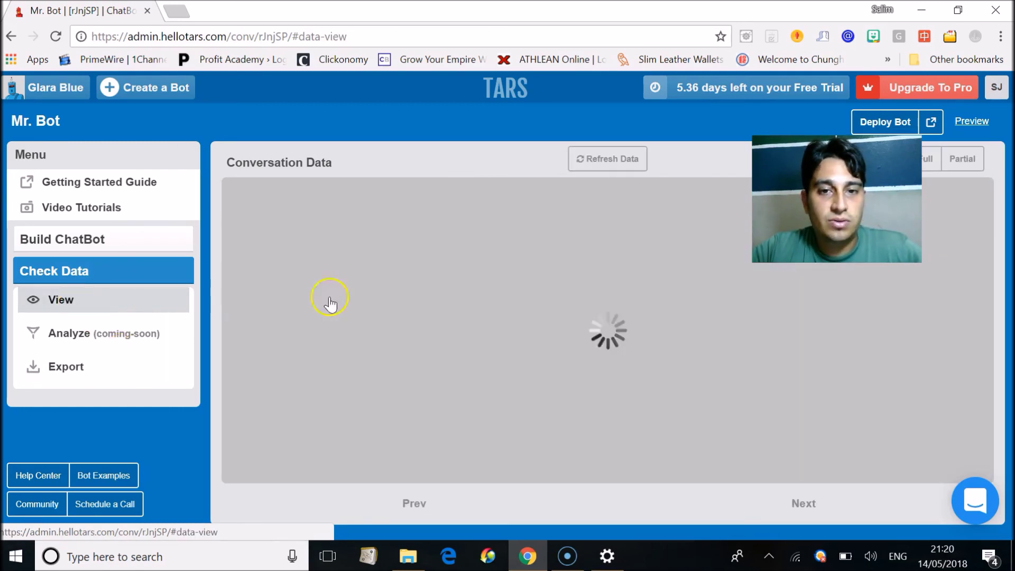
pyautogui.scroll(-4, 597, 348)
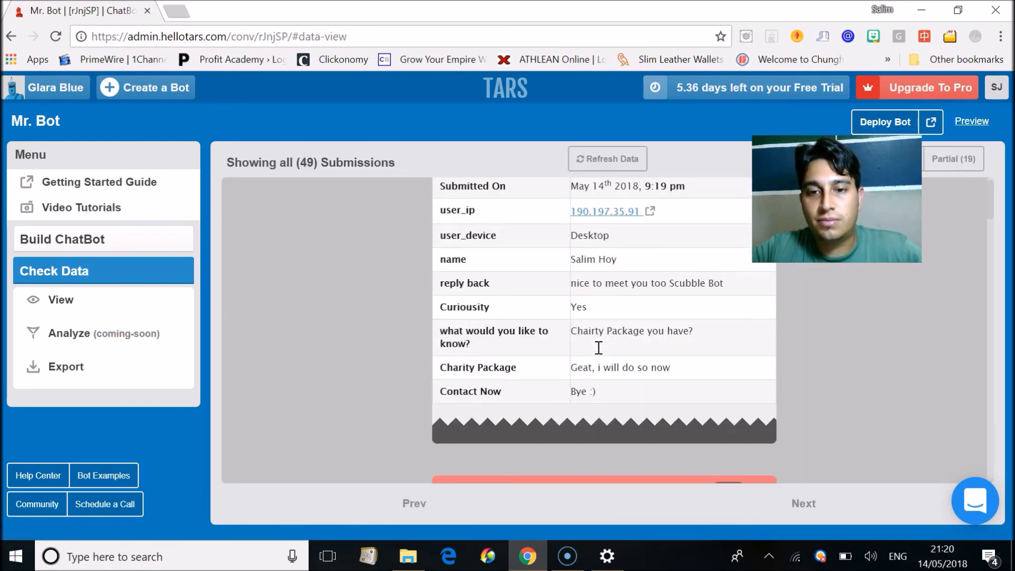
pyautogui.scroll(-3, 598, 347)
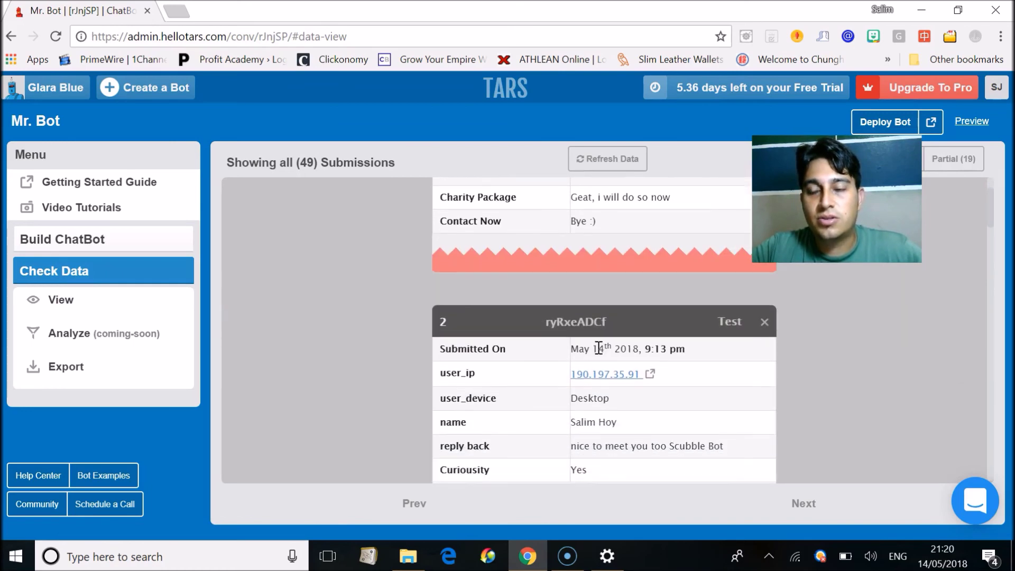
pyautogui.scroll(-8, 597, 347)
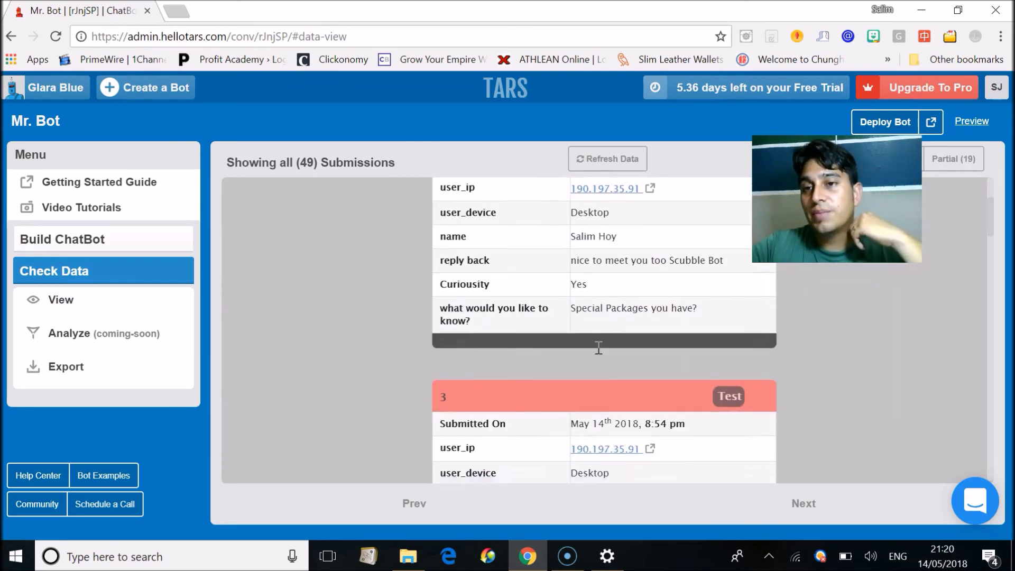
pyautogui.scroll(-5, 598, 348)
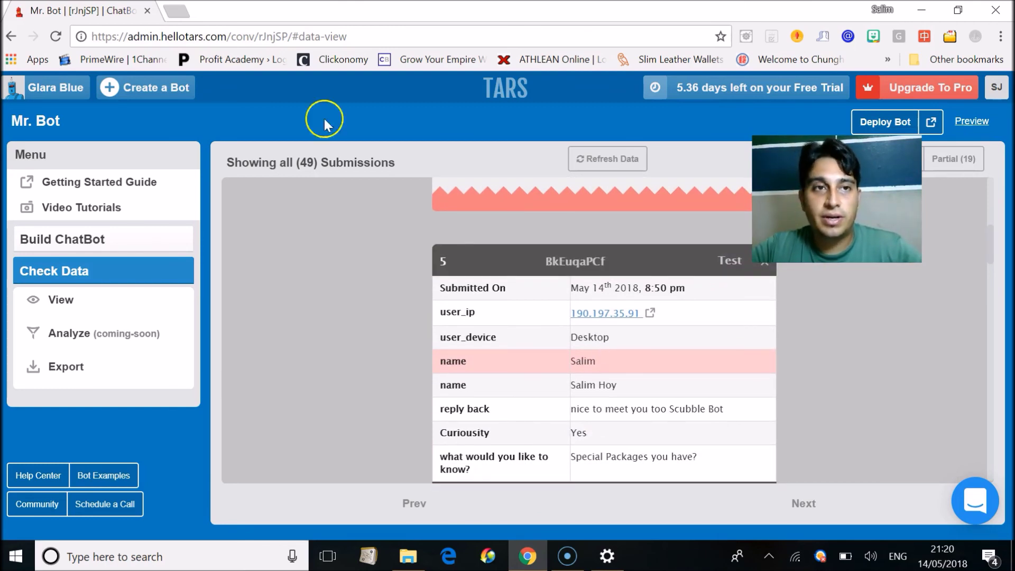
# - Open hotmail.com in a new tab to check the Outlook inbox, then return to Mr. Bot's data
pyautogui.click(176, 10)
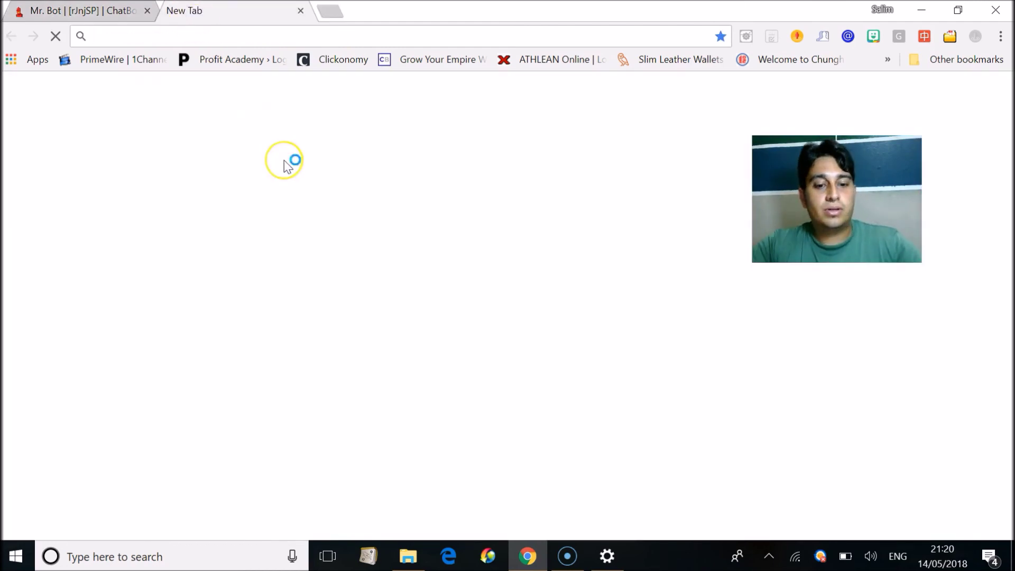
pyautogui.write('hotmail.com')
pyautogui.press('Return')
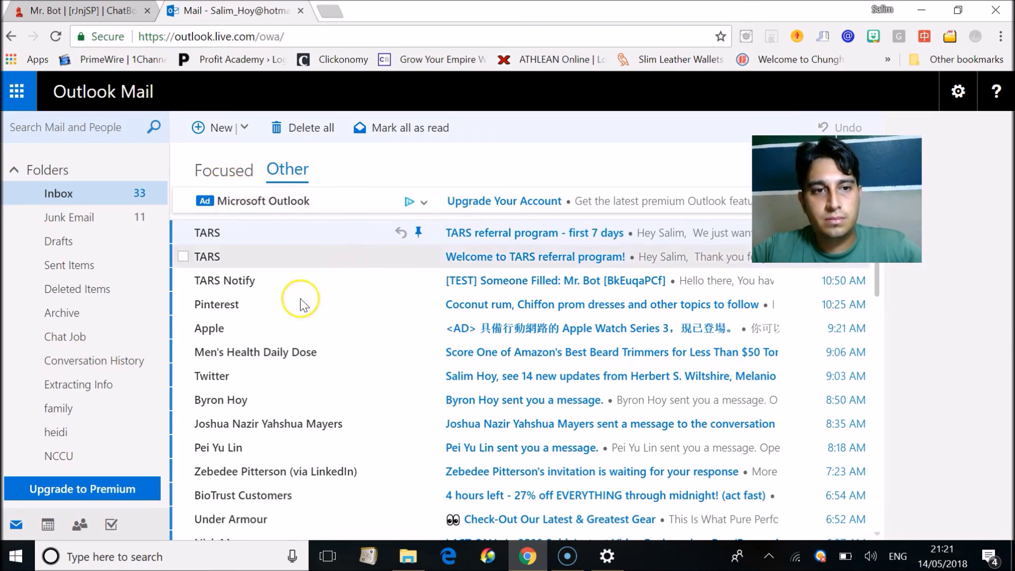
pyautogui.click(208, 171)
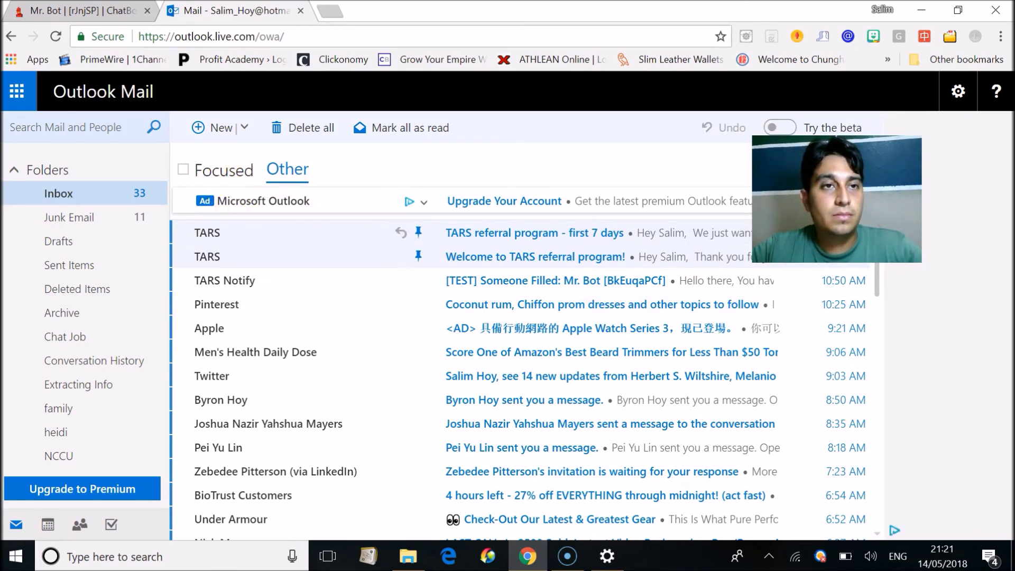
pyautogui.click(85, 12)
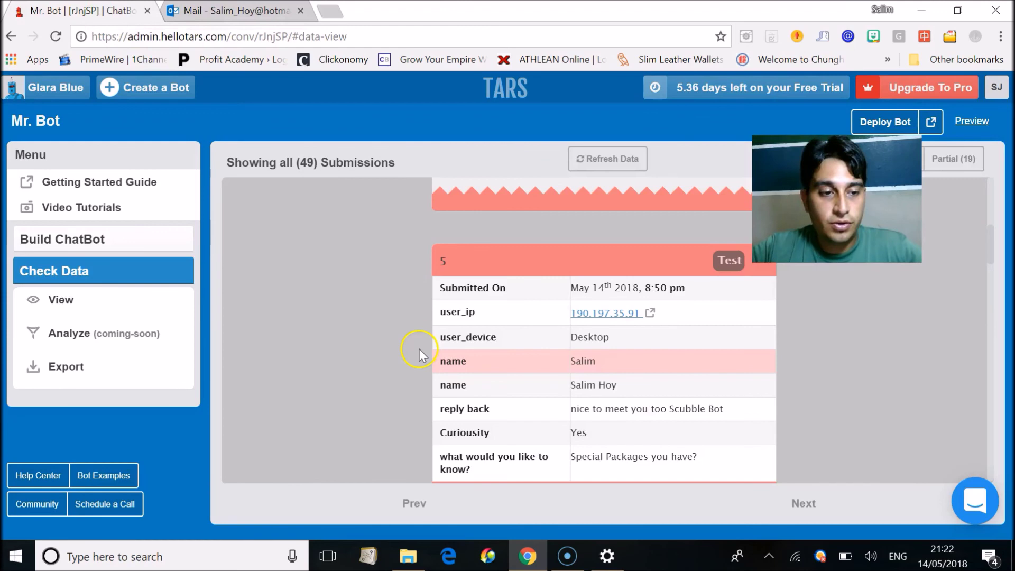
# - Scroll back up to submission 1 with its Charity Package answer, then return to Outlook
pyautogui.scroll(2, 427, 280)
pyautogui.scroll(6, 427, 280)
pyautogui.scroll(1, 429, 285)
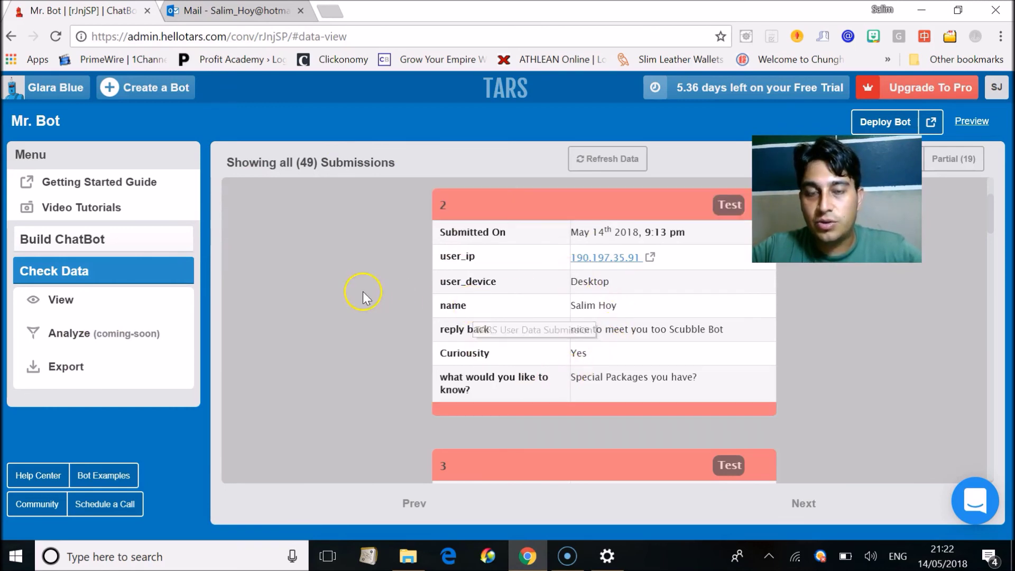
pyautogui.scroll(3, 363, 290)
pyautogui.scroll(4, 362, 290)
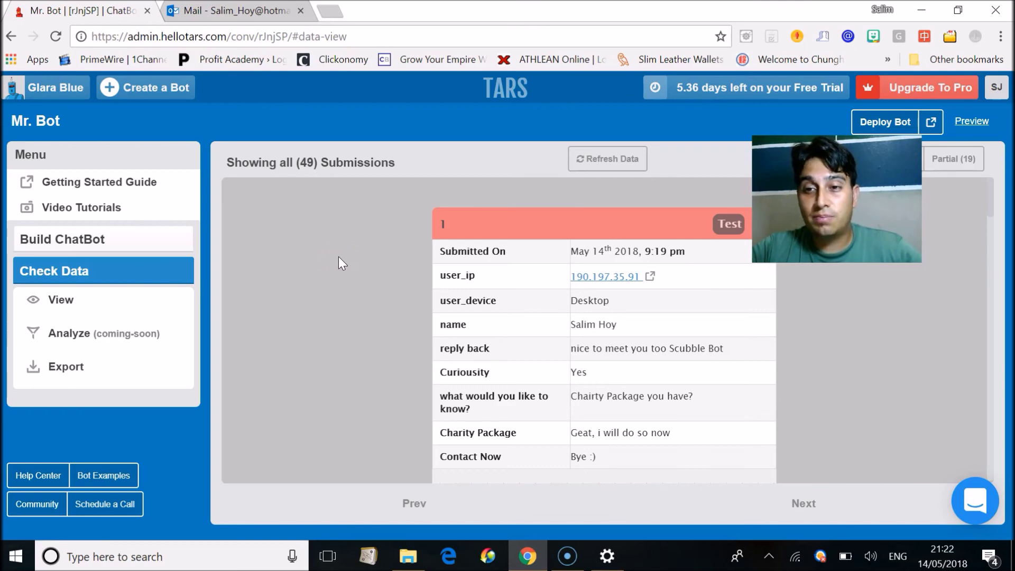
pyautogui.click(232, 11)
# - Open the '[TEST] Someone Filled: Mr. Bot' email from the Other inbox
pyautogui.click(286, 171)
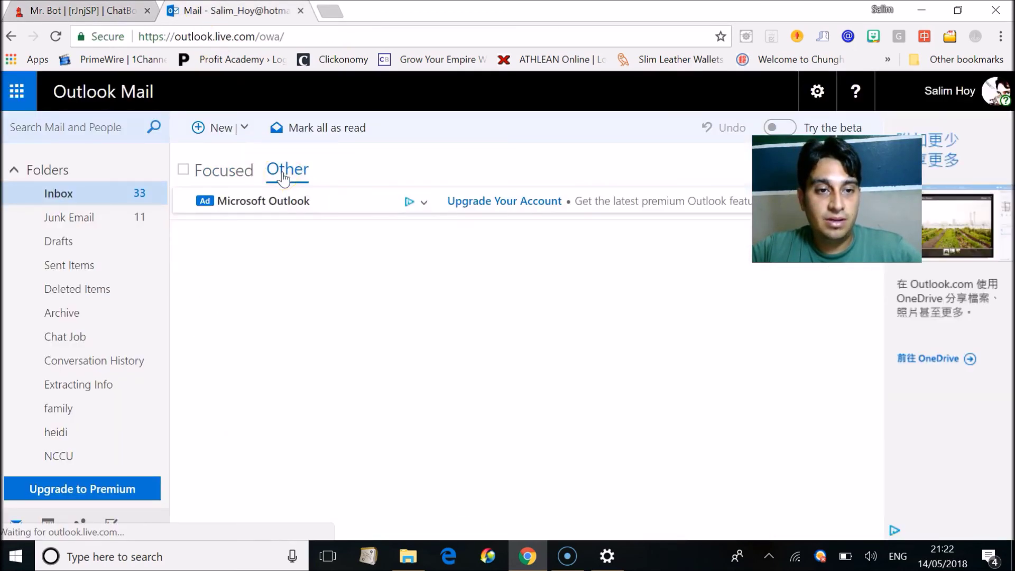
pyautogui.click(241, 280)
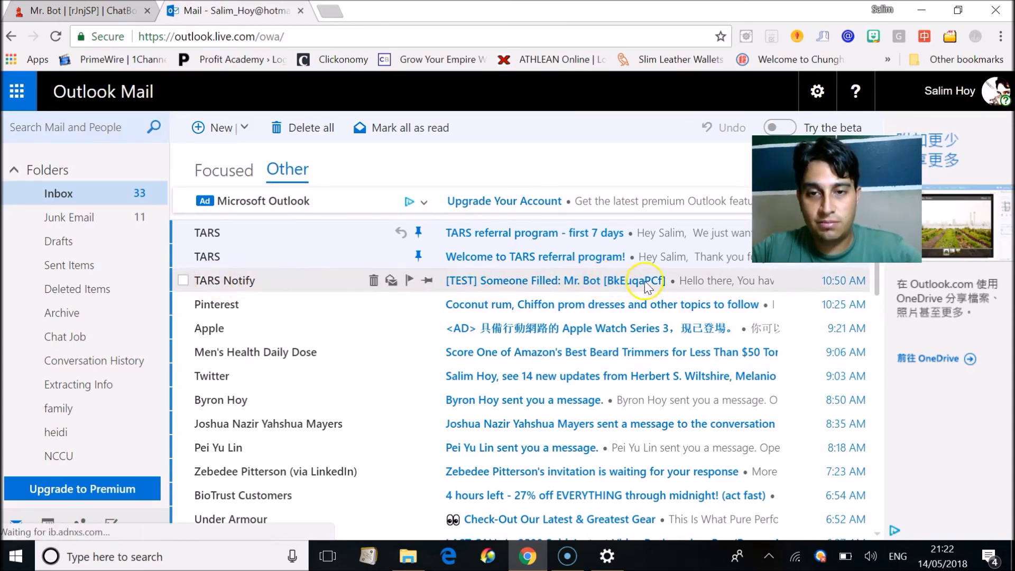
pyautogui.click(248, 282)
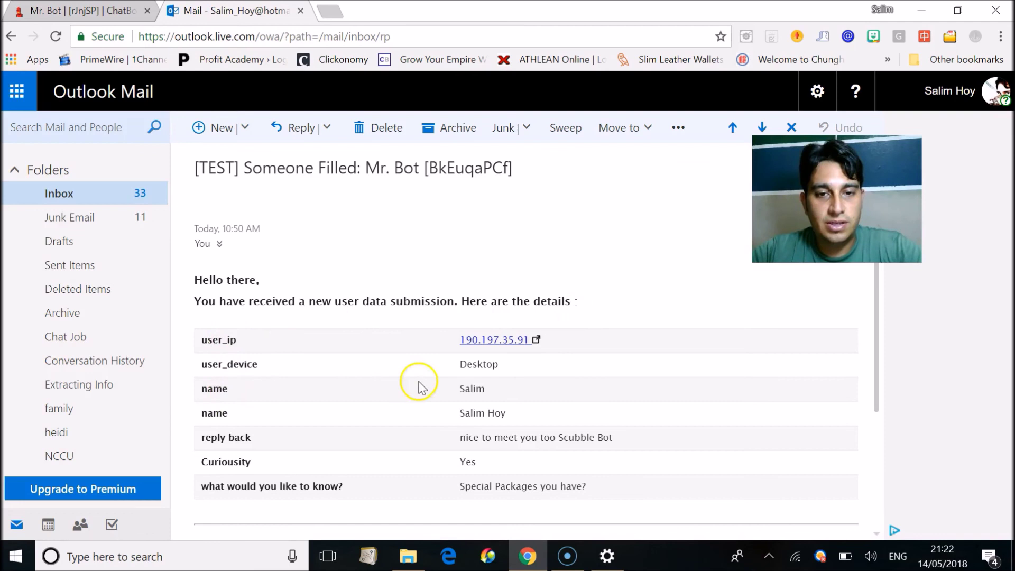
# - Read through the email's submission answers, then switch back to the TARS tab
pyautogui.scroll(-1, 414, 355)
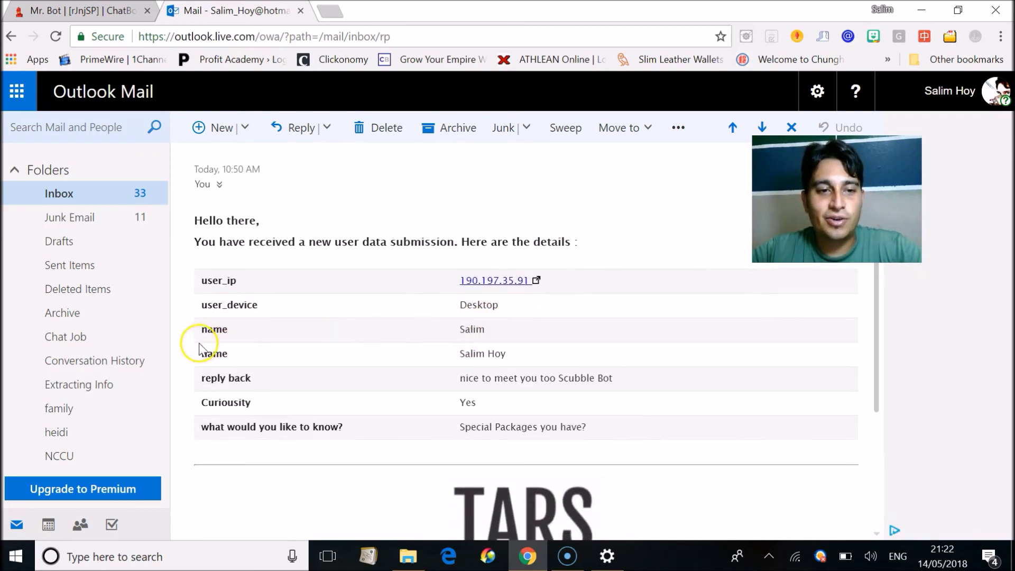
pyautogui.scroll(-1, 528, 354)
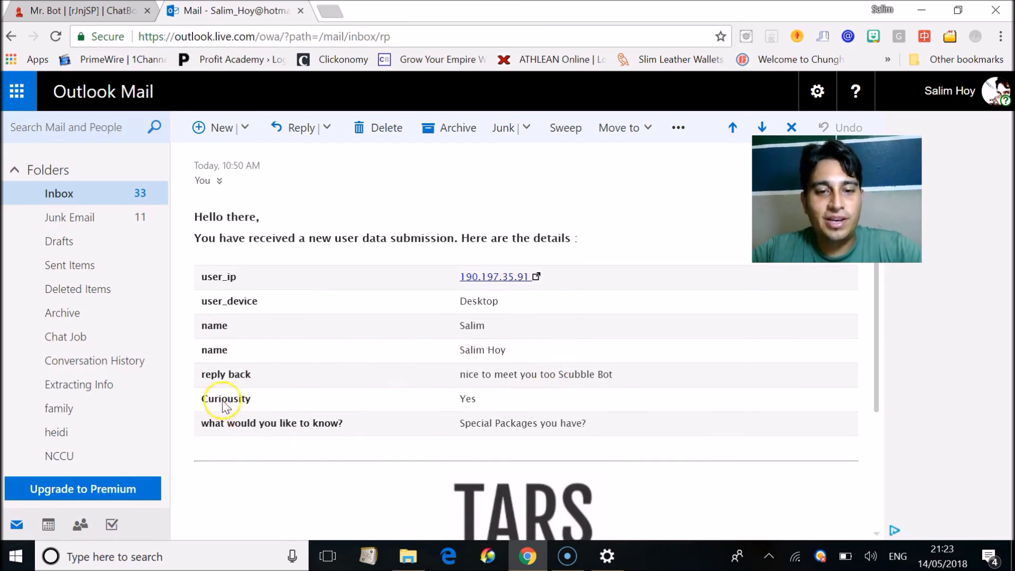
pyautogui.scroll(-1, 464, 389)
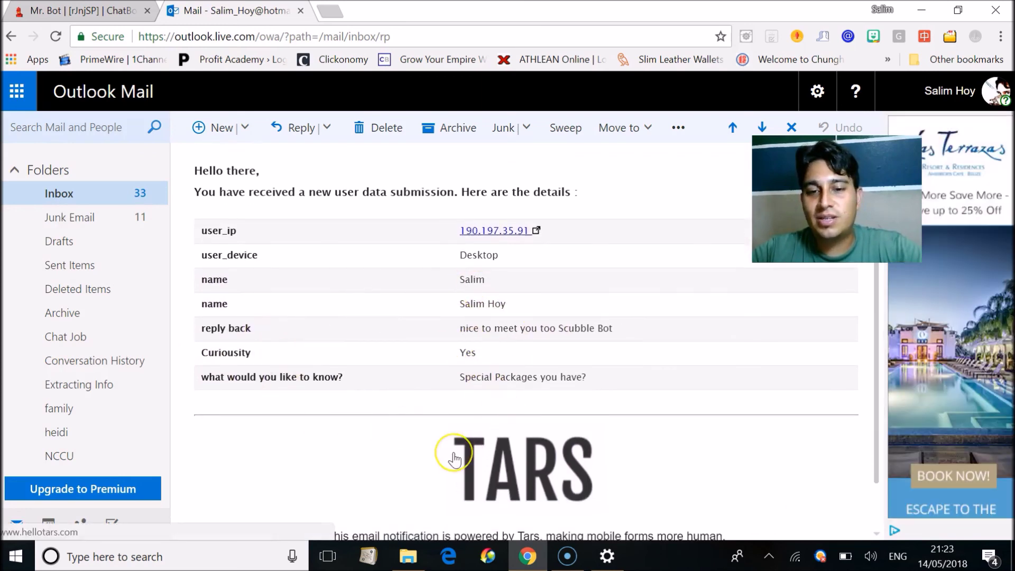
pyautogui.scroll(-1, 452, 455)
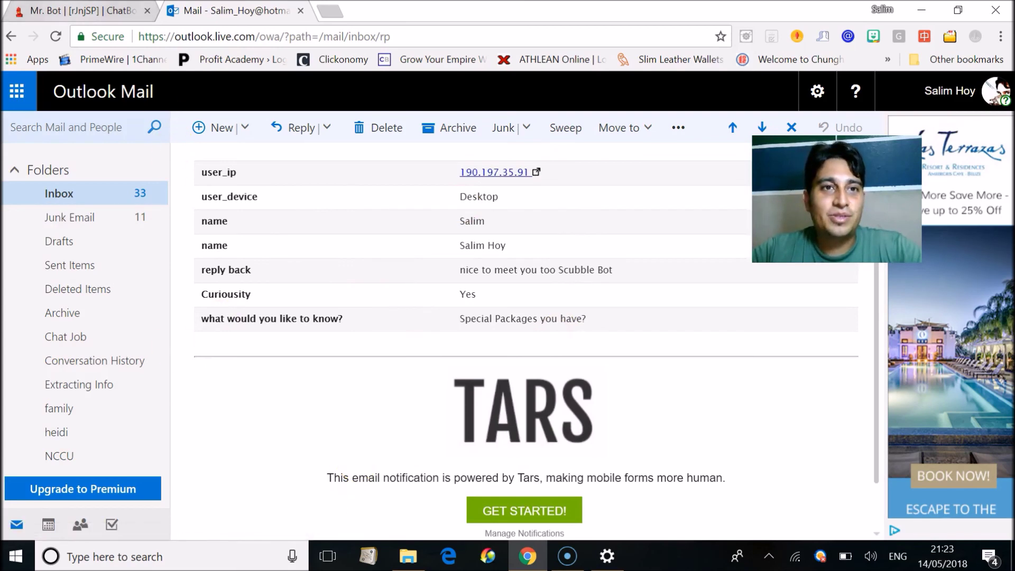
pyautogui.hotkey('ctrl', 'Tab')
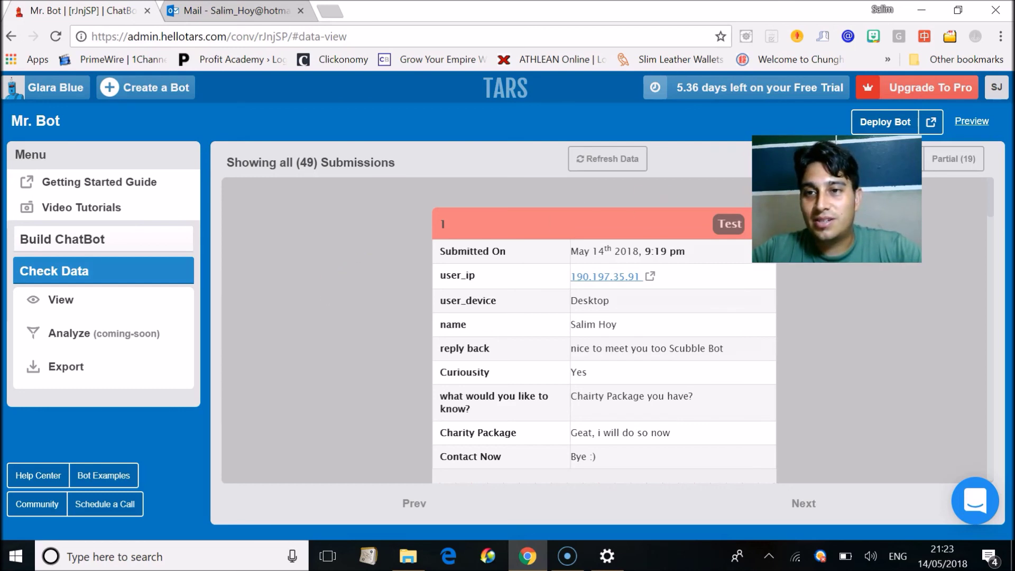
pyautogui.click(862, 175)
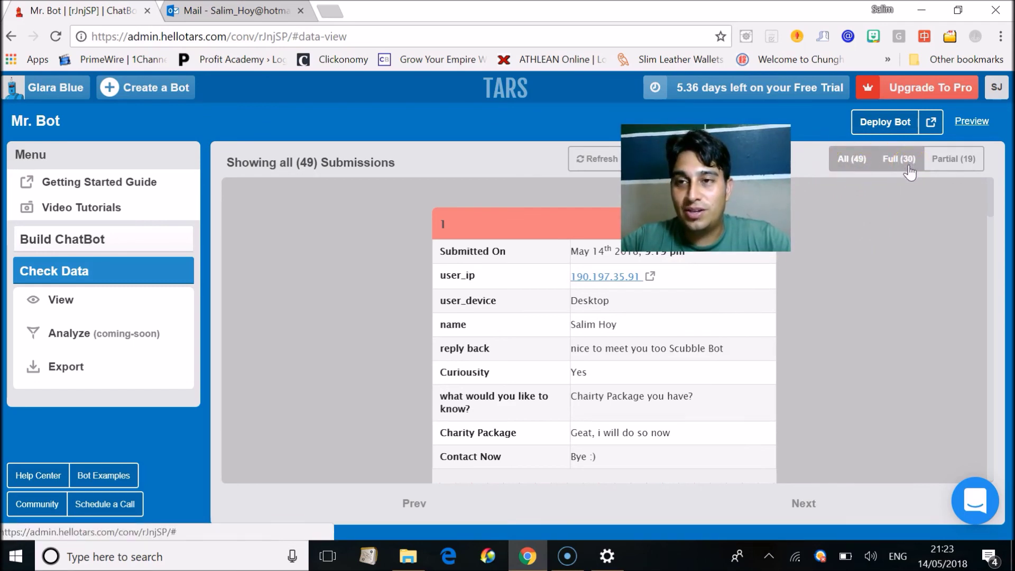
pyautogui.click(954, 160)
pyautogui.click(899, 280)
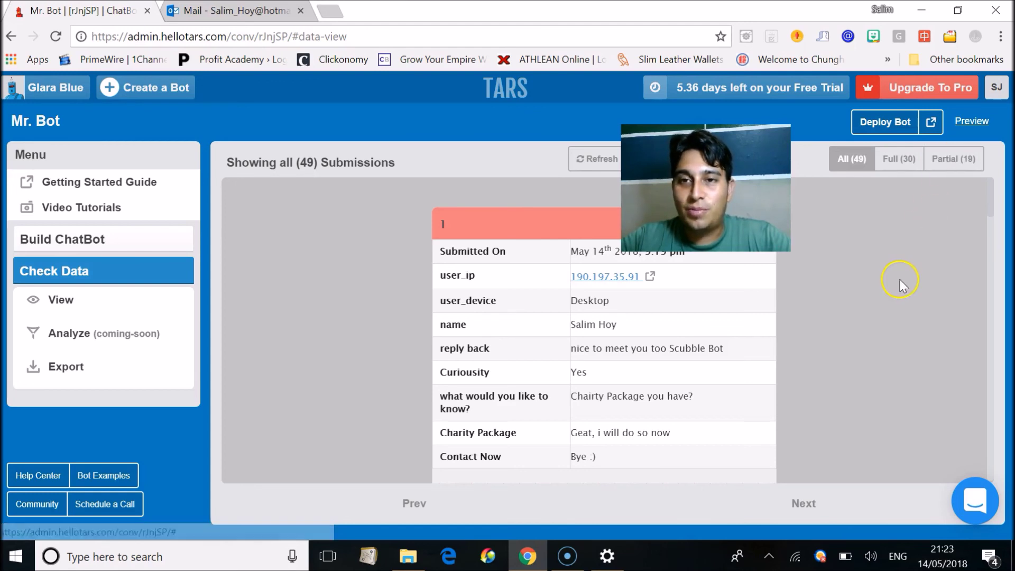